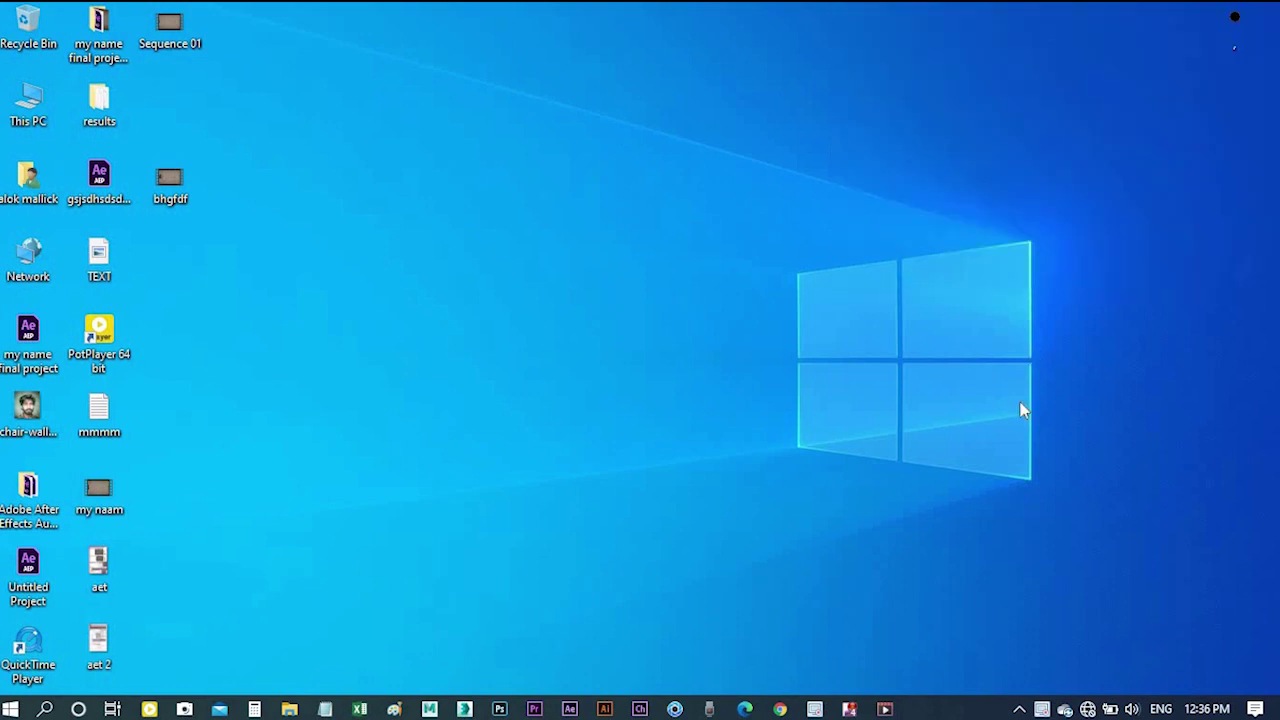
Play the finished title preview in Movies & TV, then close it and return to After Effects
click(885, 709)
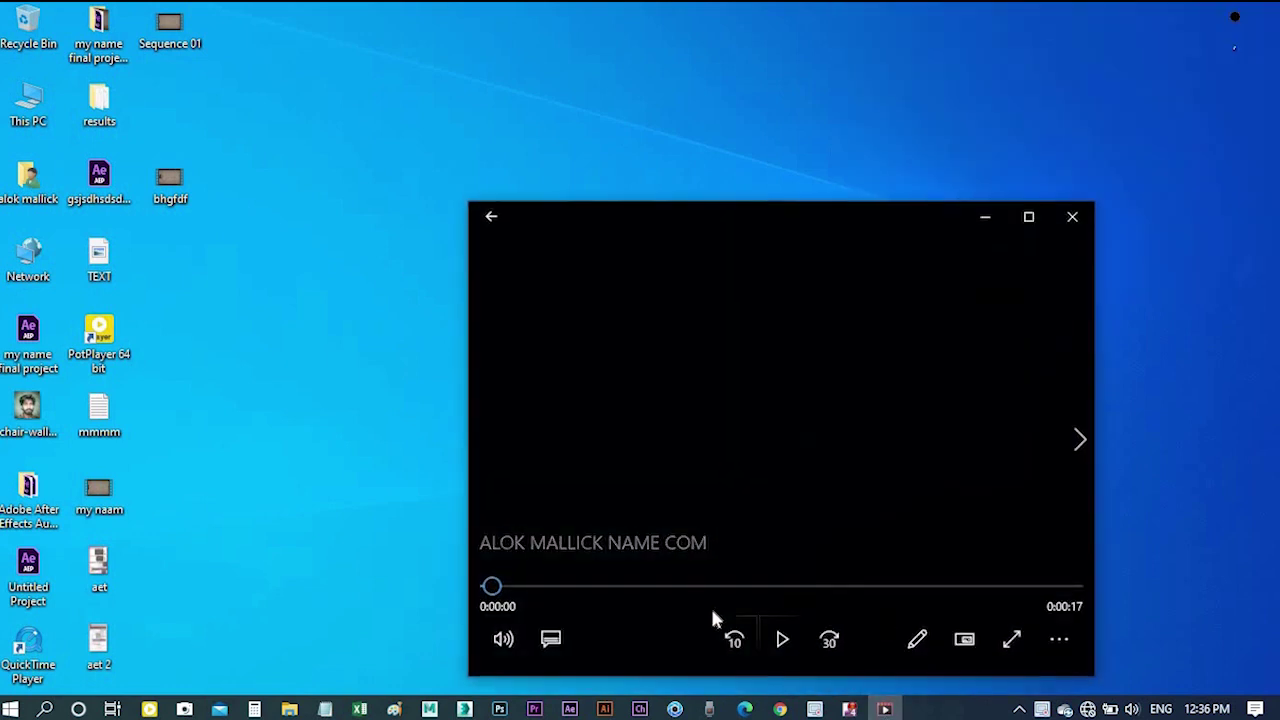
click(781, 638)
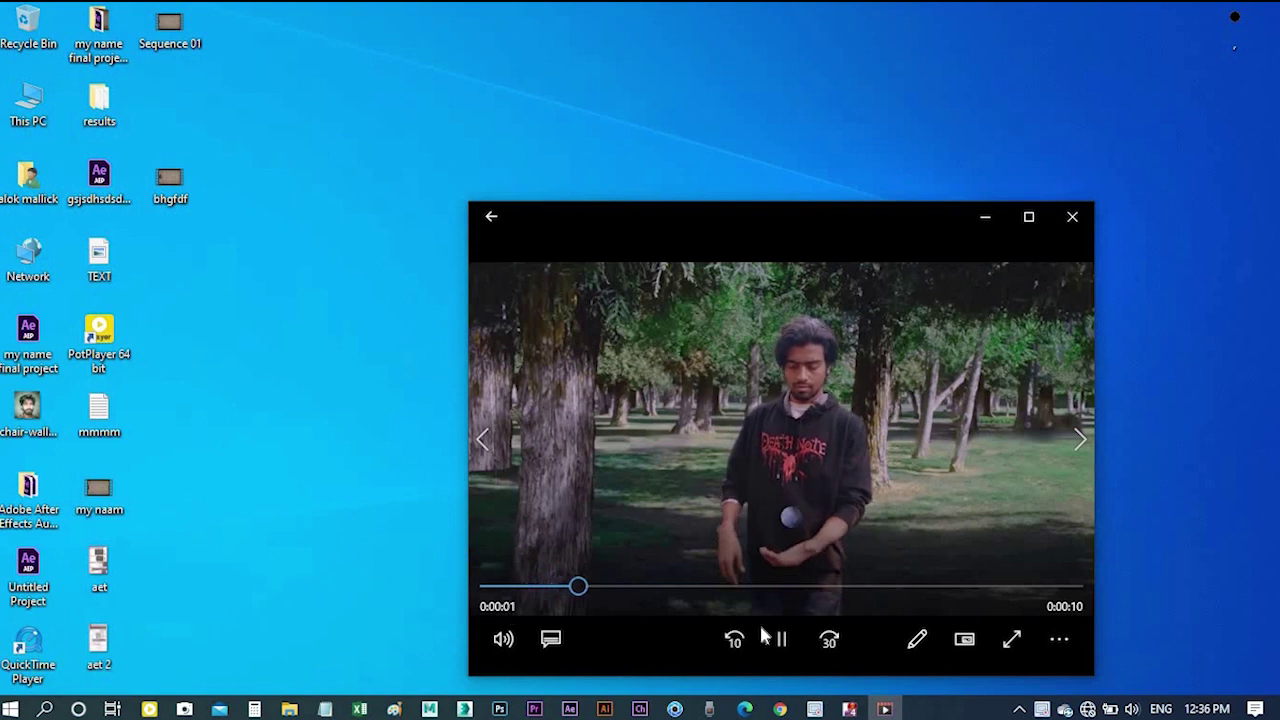
click(781, 638)
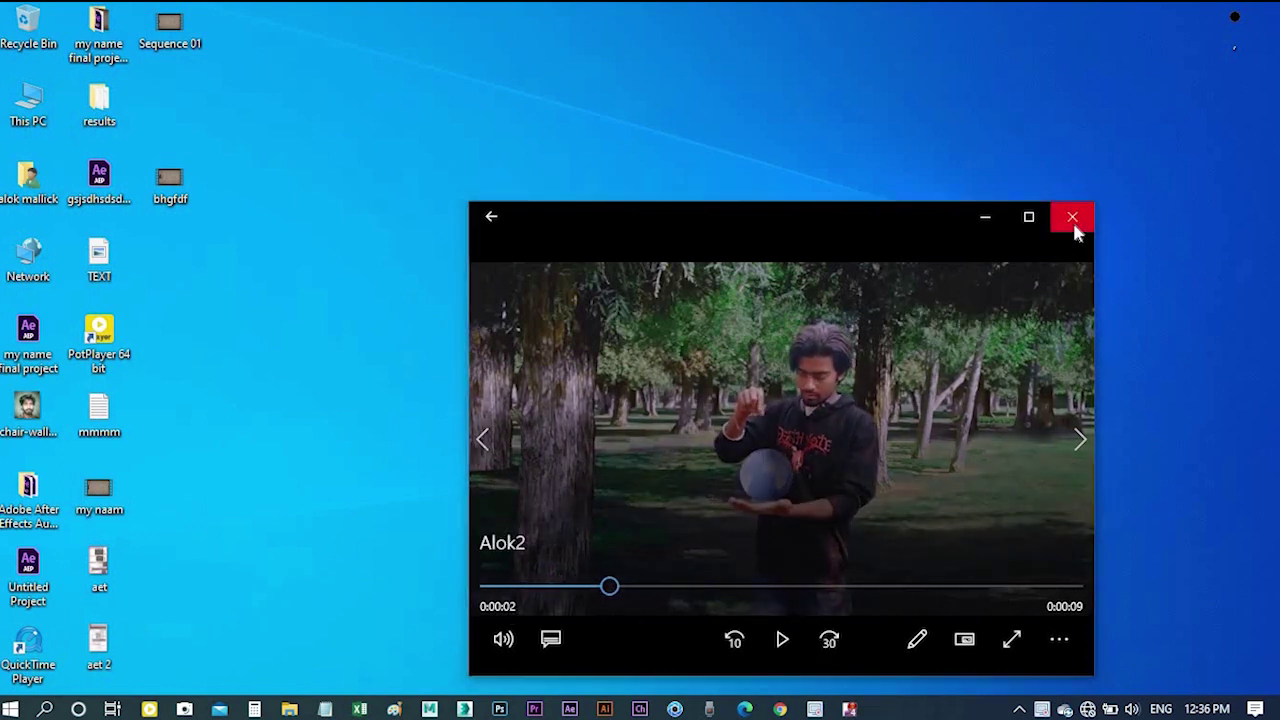
click(1073, 218)
click(570, 709)
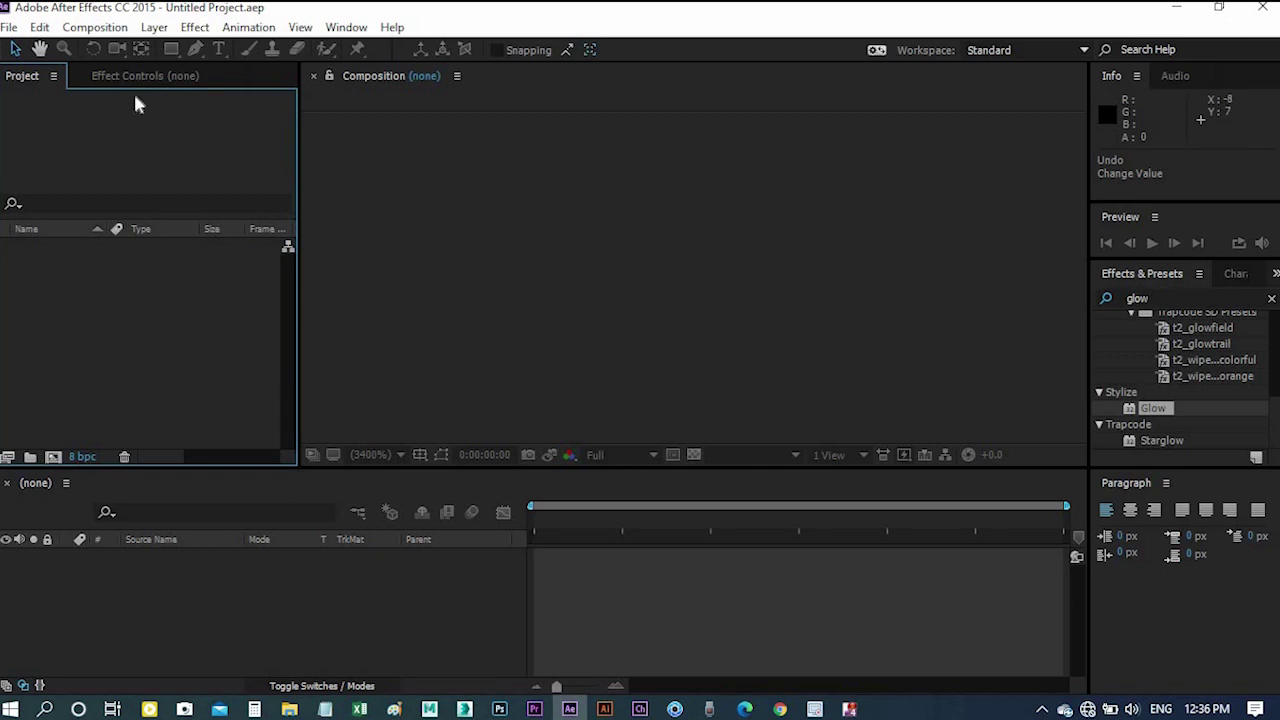
Create Comp 1 at 1280×720, 59.95 fps, 30 seconds, with a black background
click(102, 34)
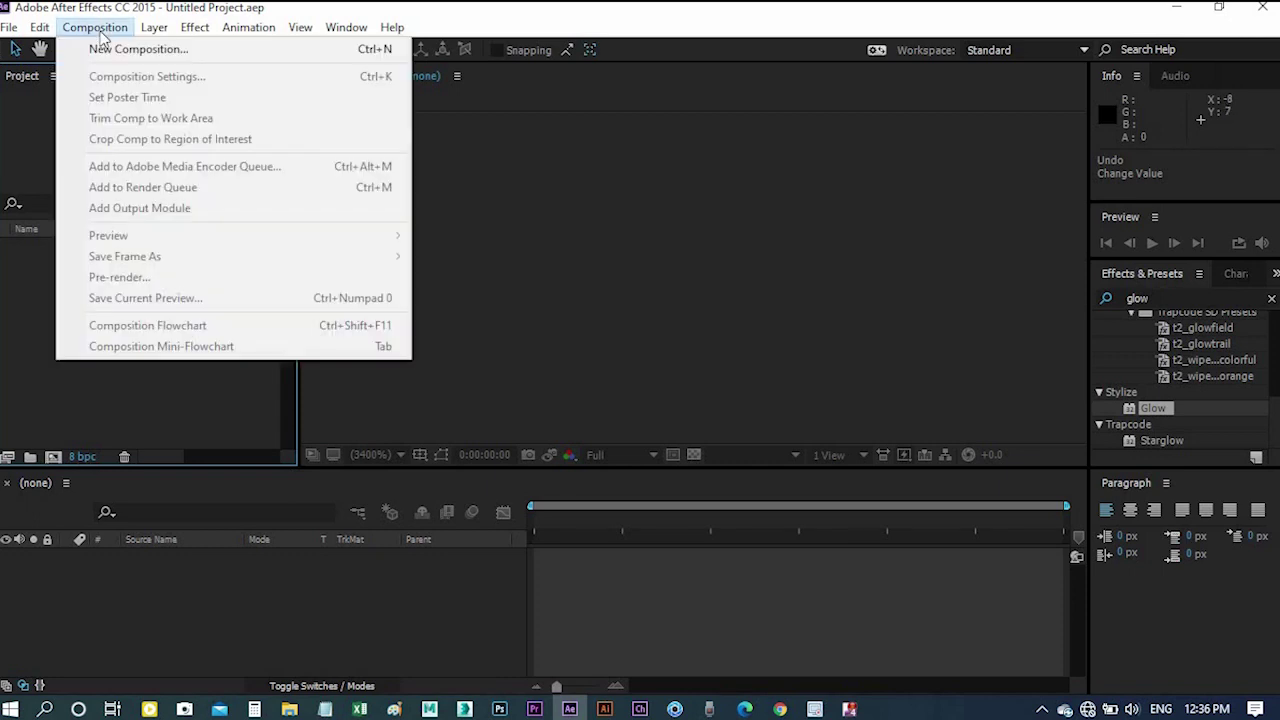
click(108, 49)
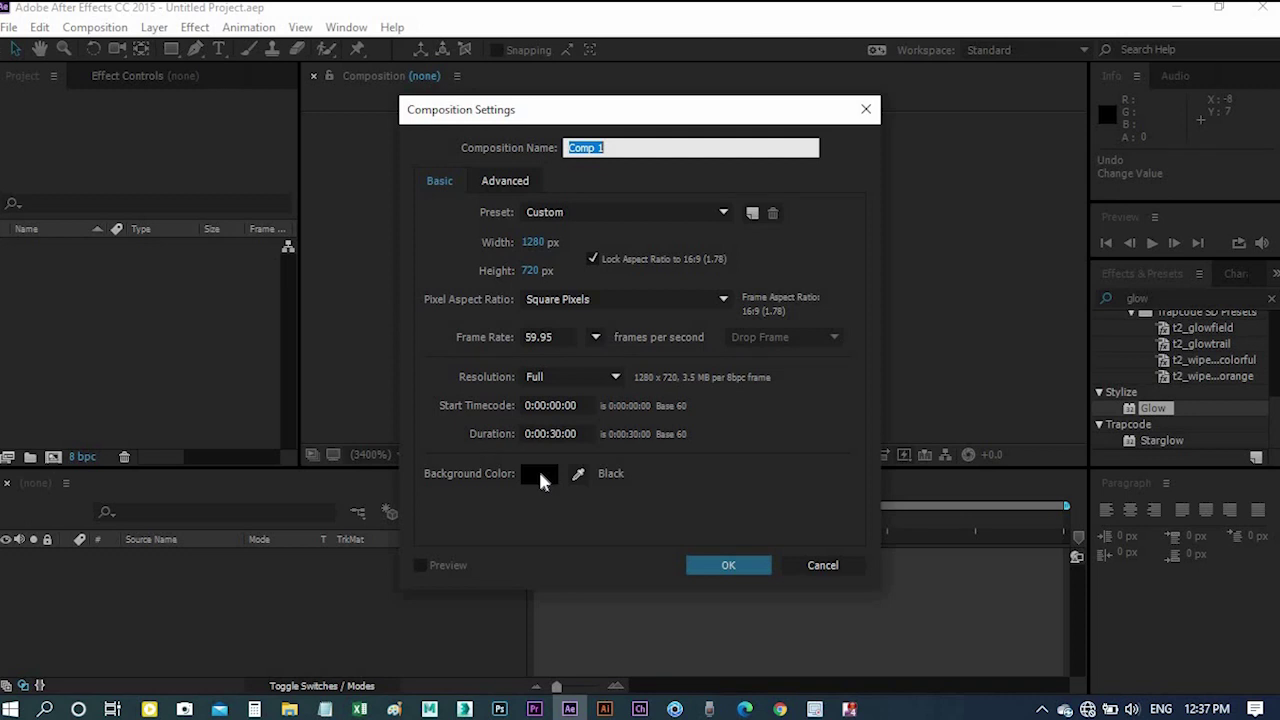
click(731, 567)
click(731, 567)
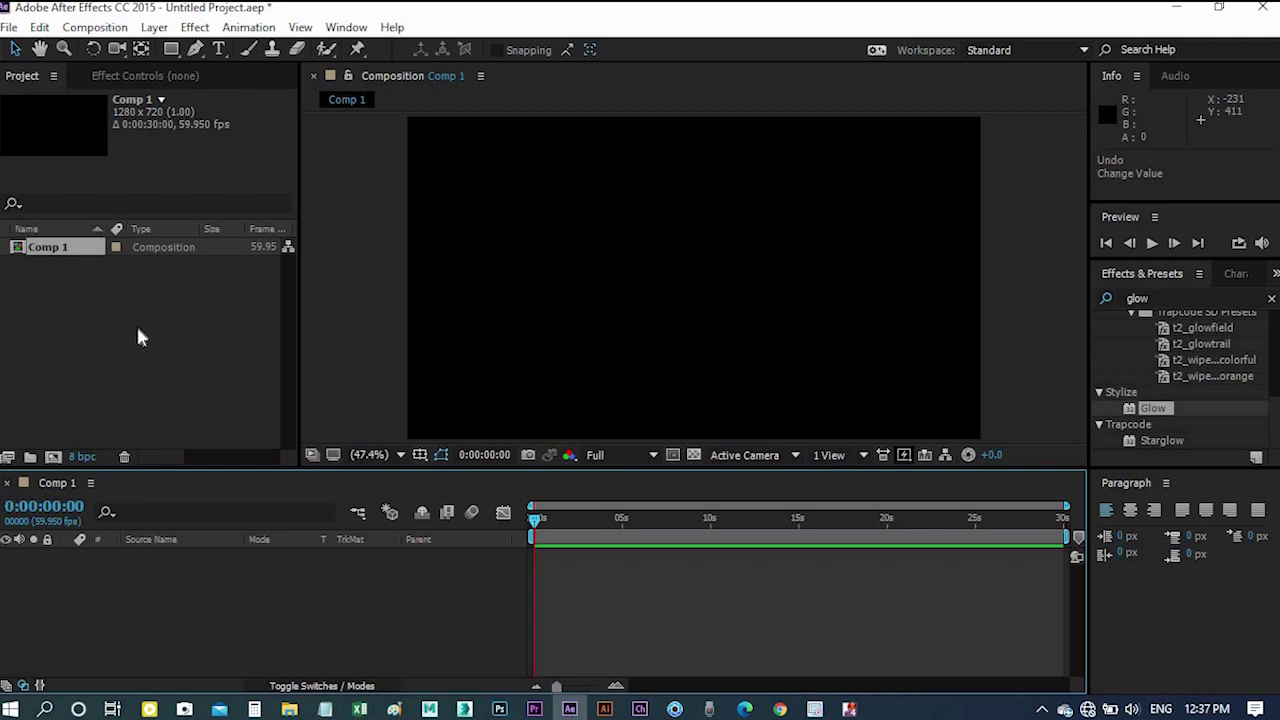
Add a comp-size 1280×720 black solid, Black Solid 1, via Layer > New > Solid
right_click(311, 598)
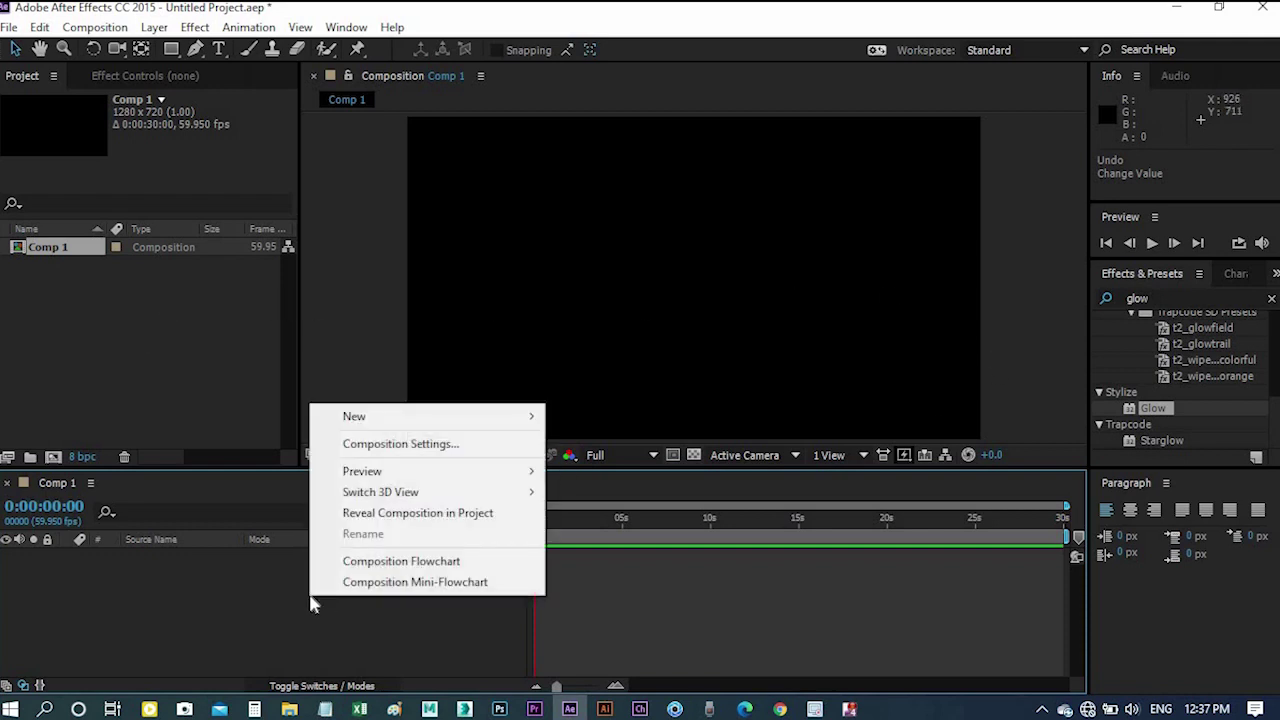
mouse_move(355, 420)
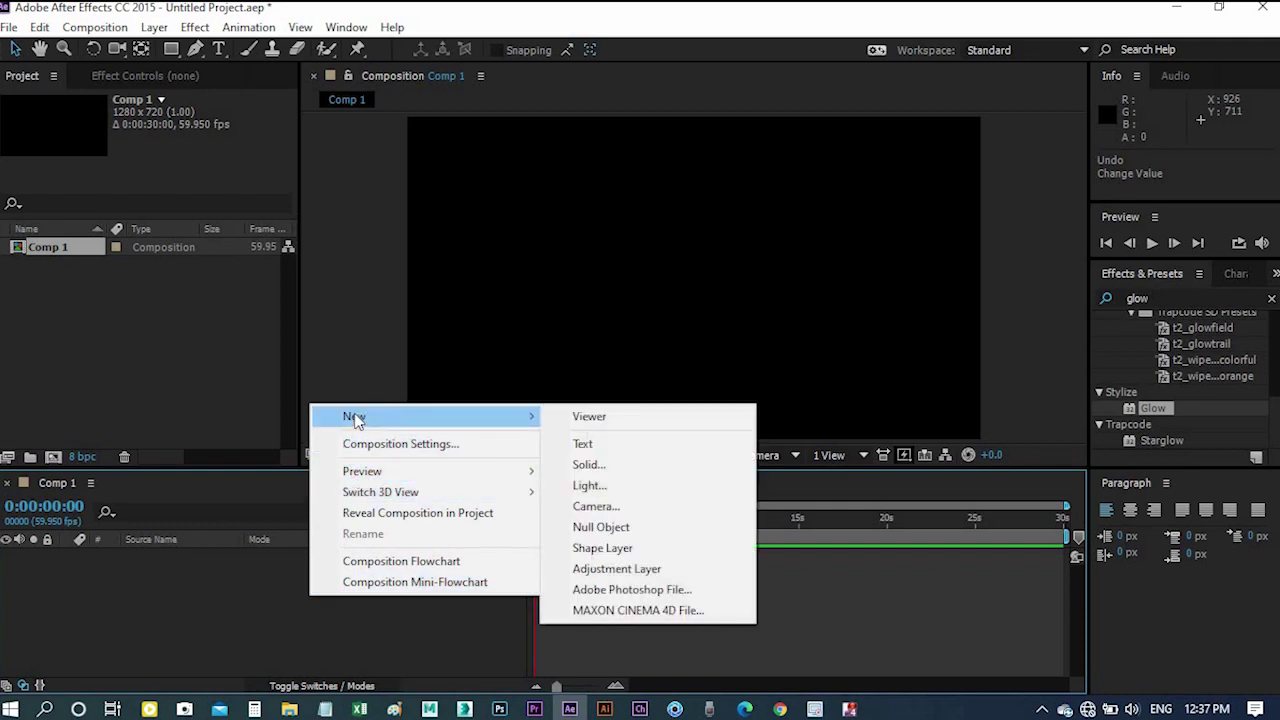
click(620, 474)
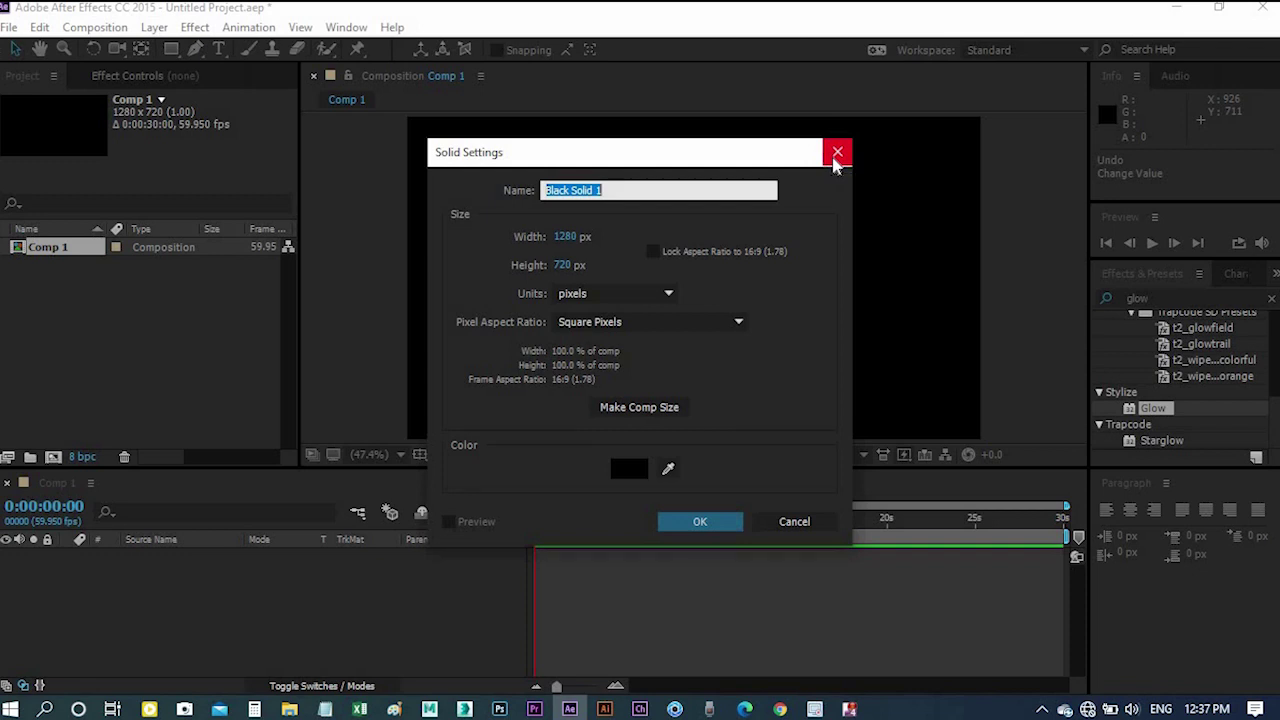
click(836, 160)
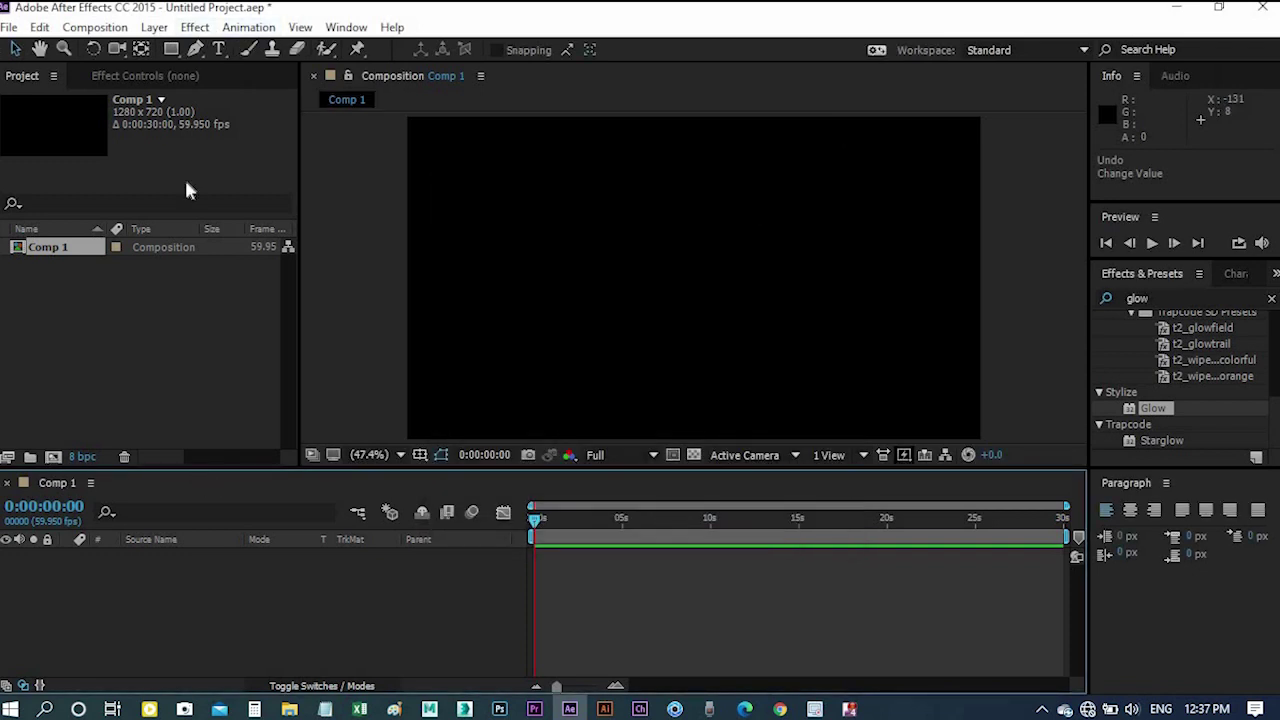
click(158, 29)
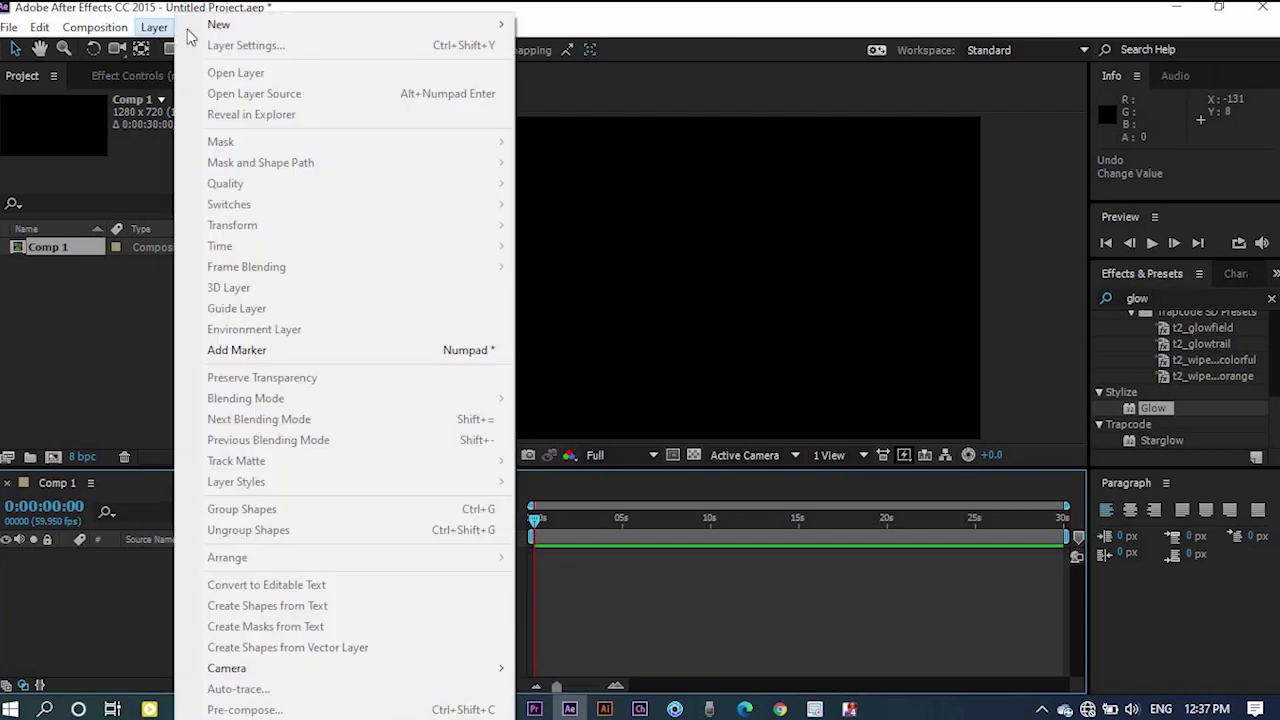
mouse_move(188, 30)
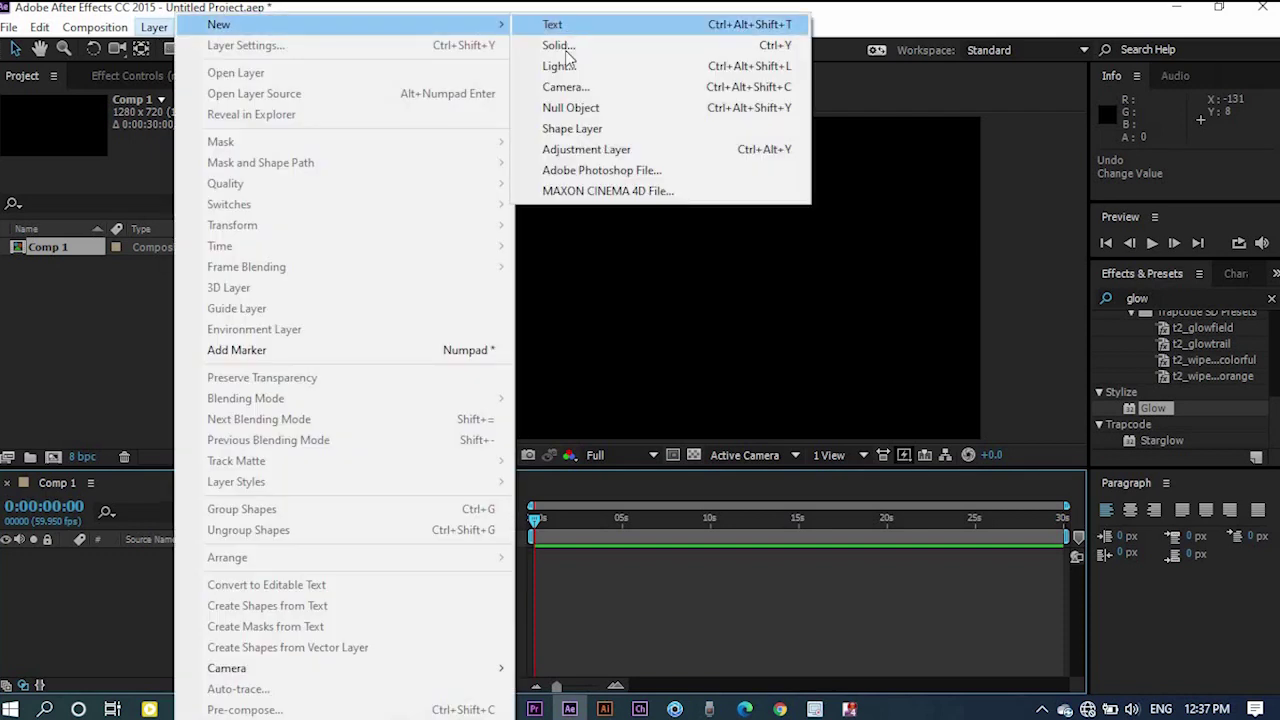
click(566, 46)
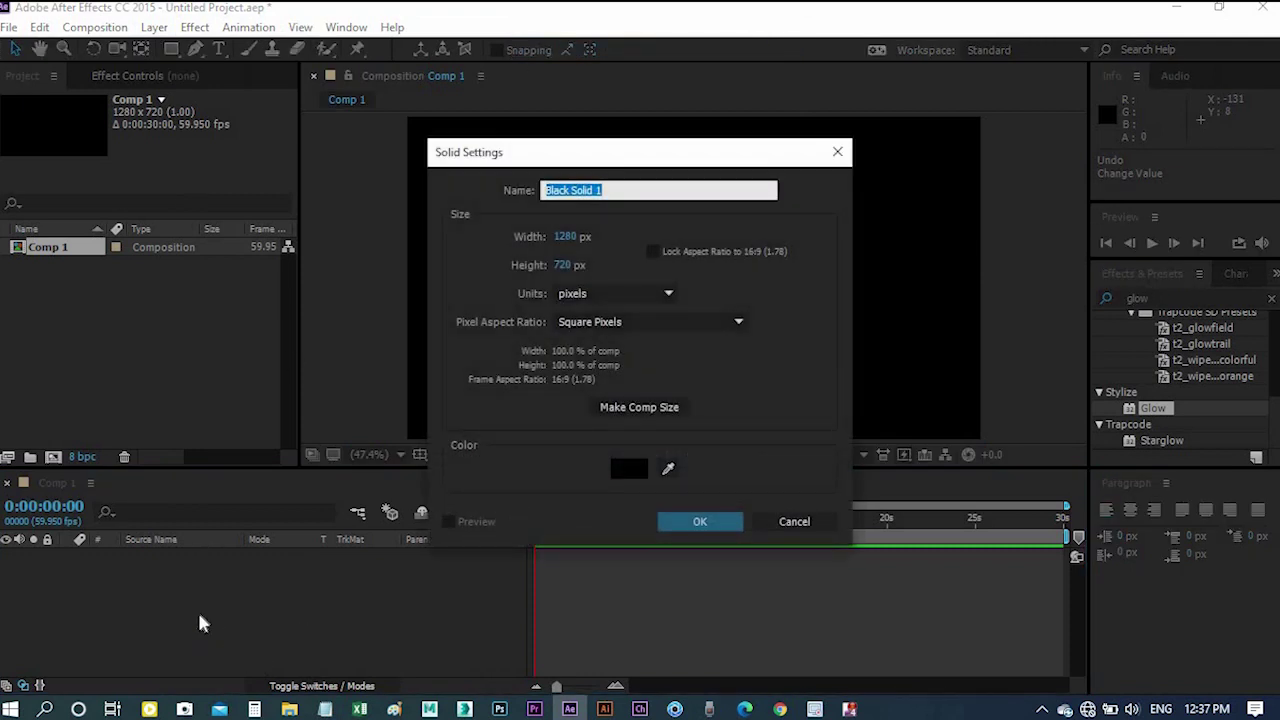
click(701, 531)
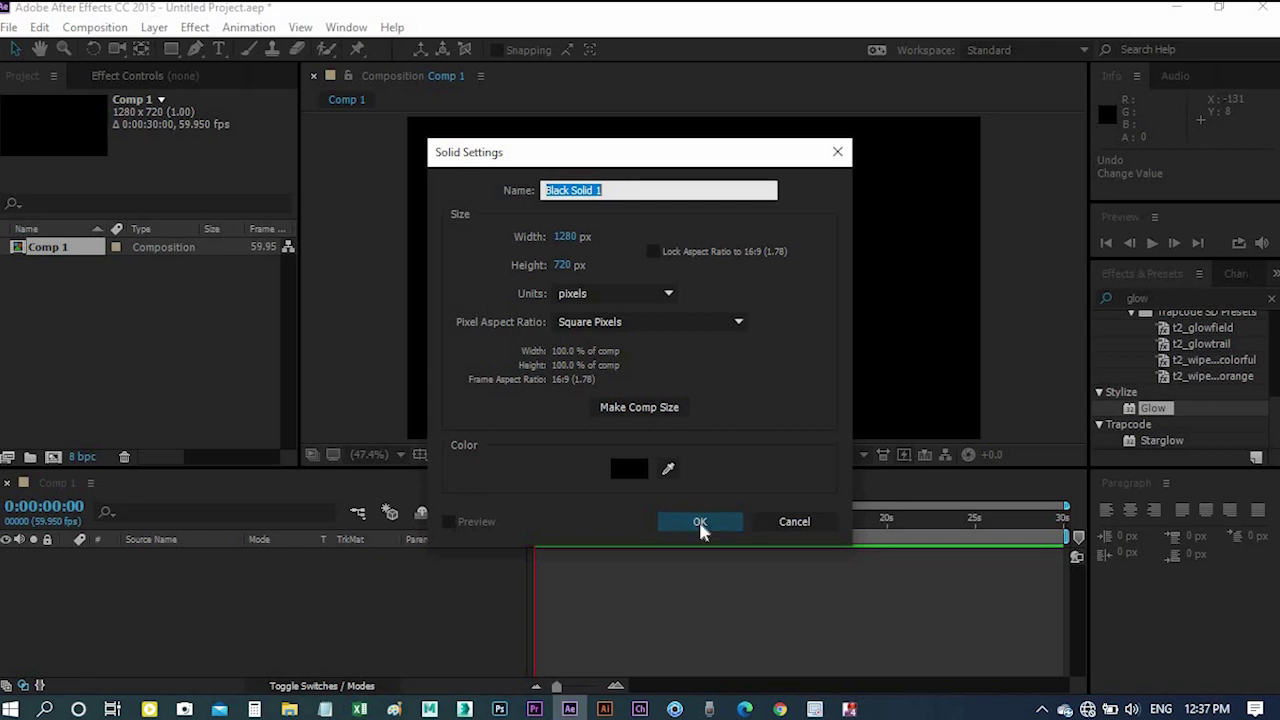
click(700, 530)
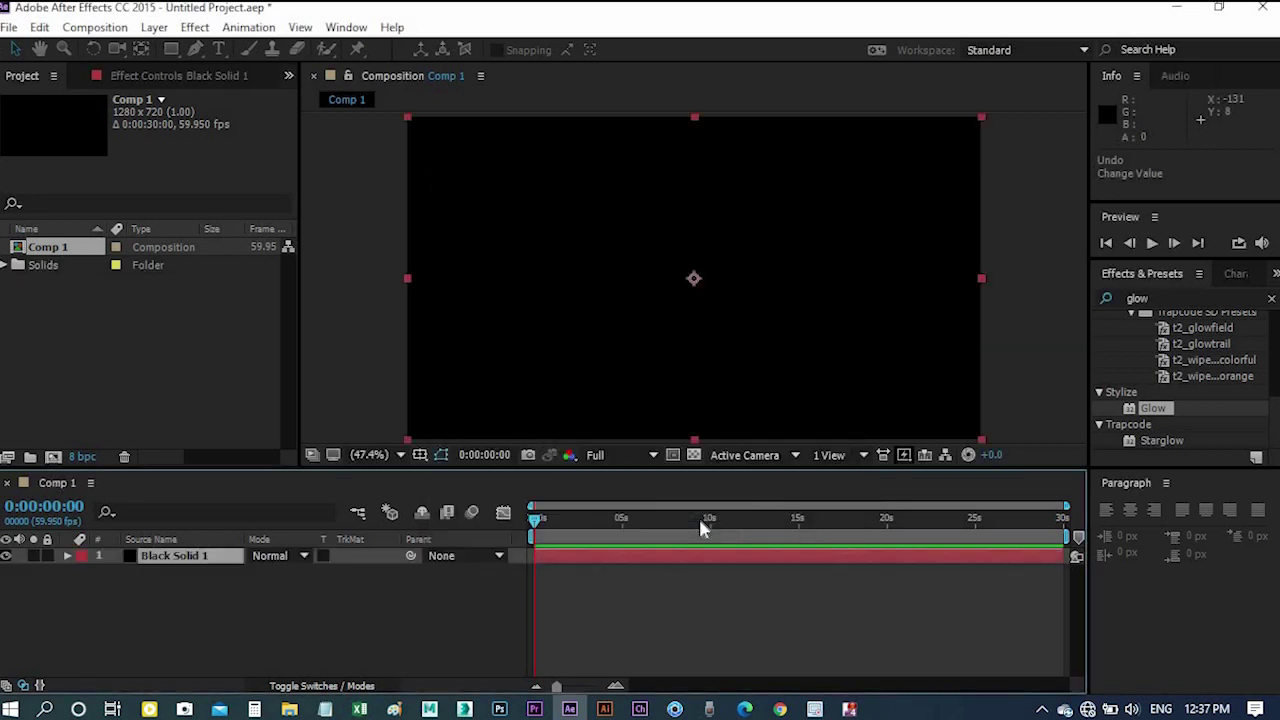
Add a new text layer and type 'alok', which appears as red Algerian ALOK
right_click(236, 630)
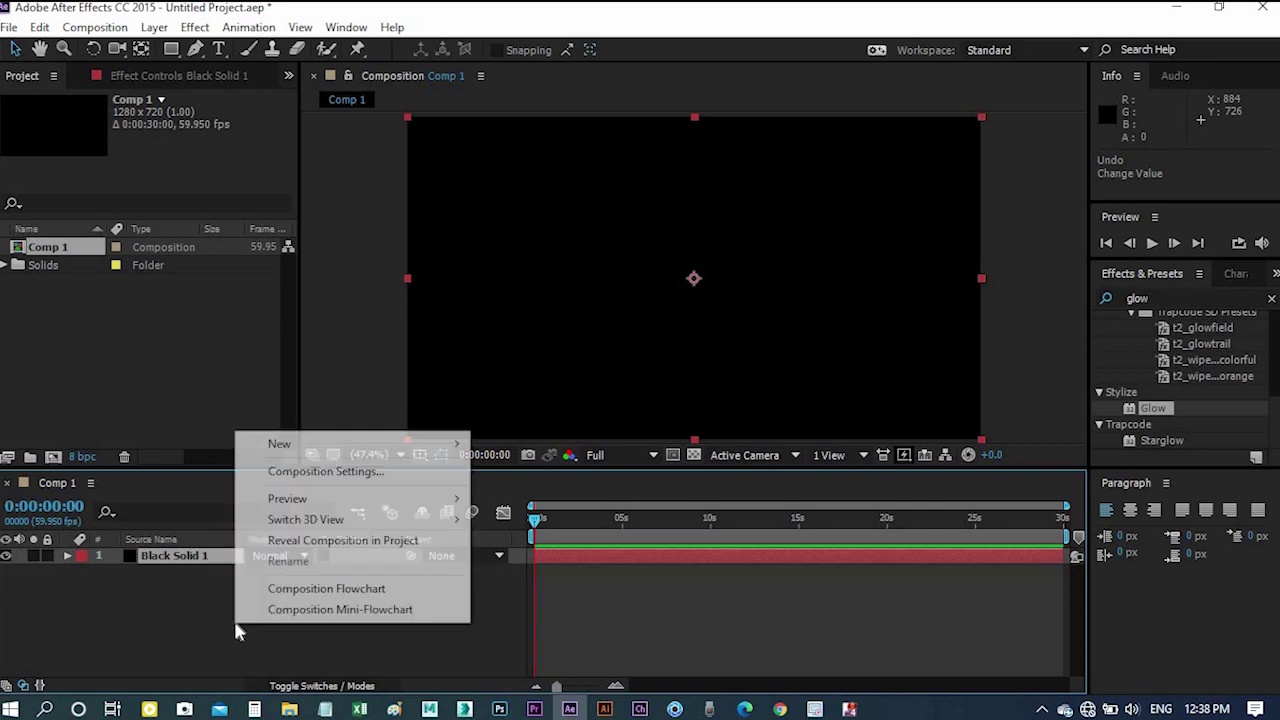
mouse_move(440, 445)
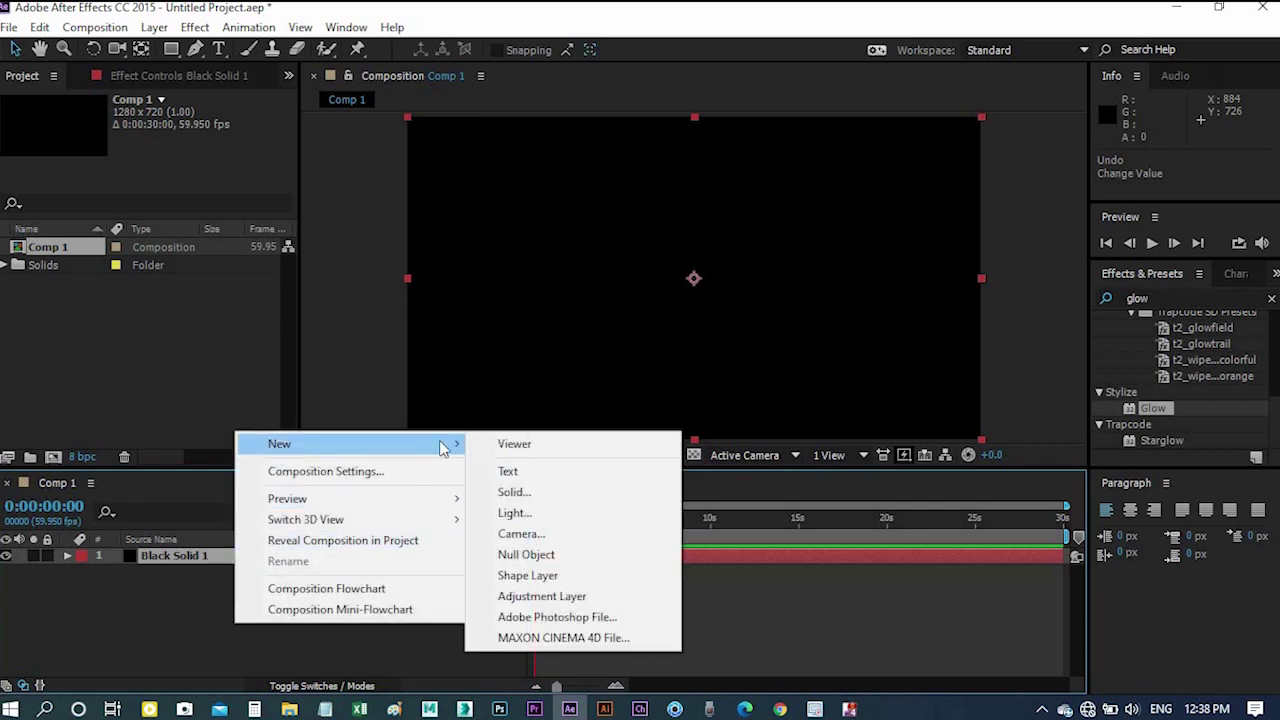
click(509, 471)
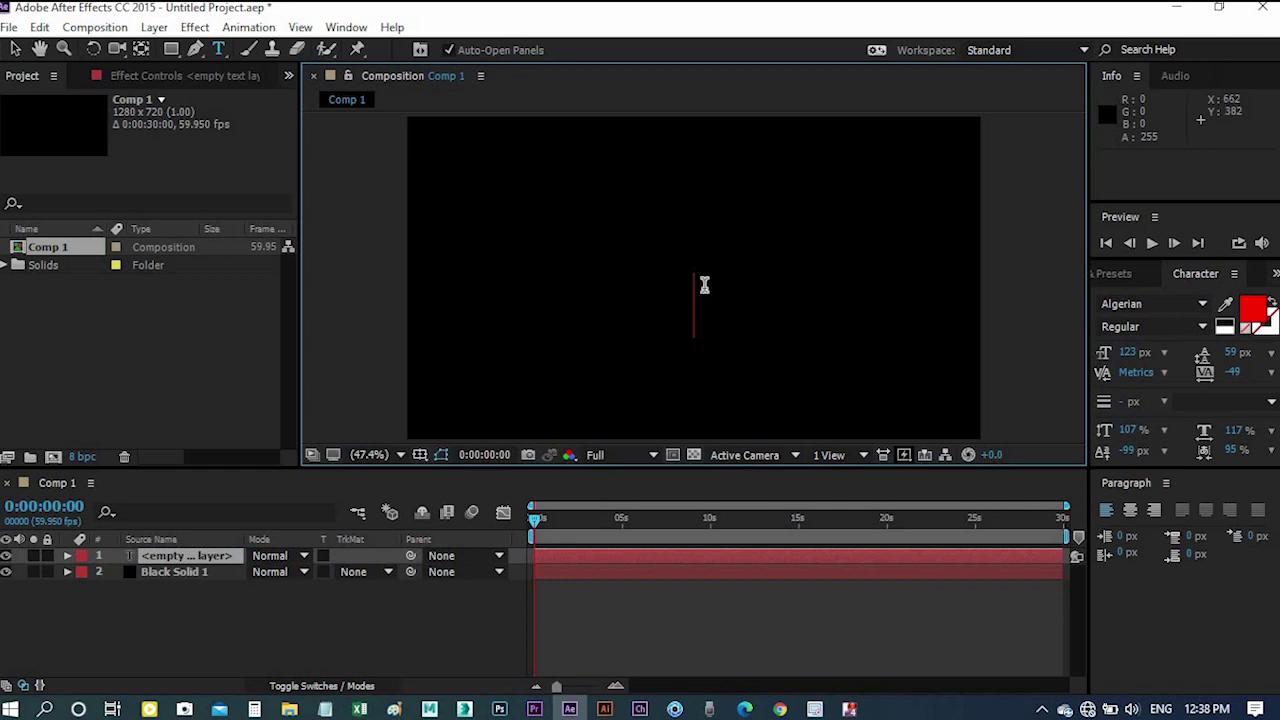
text(alok)
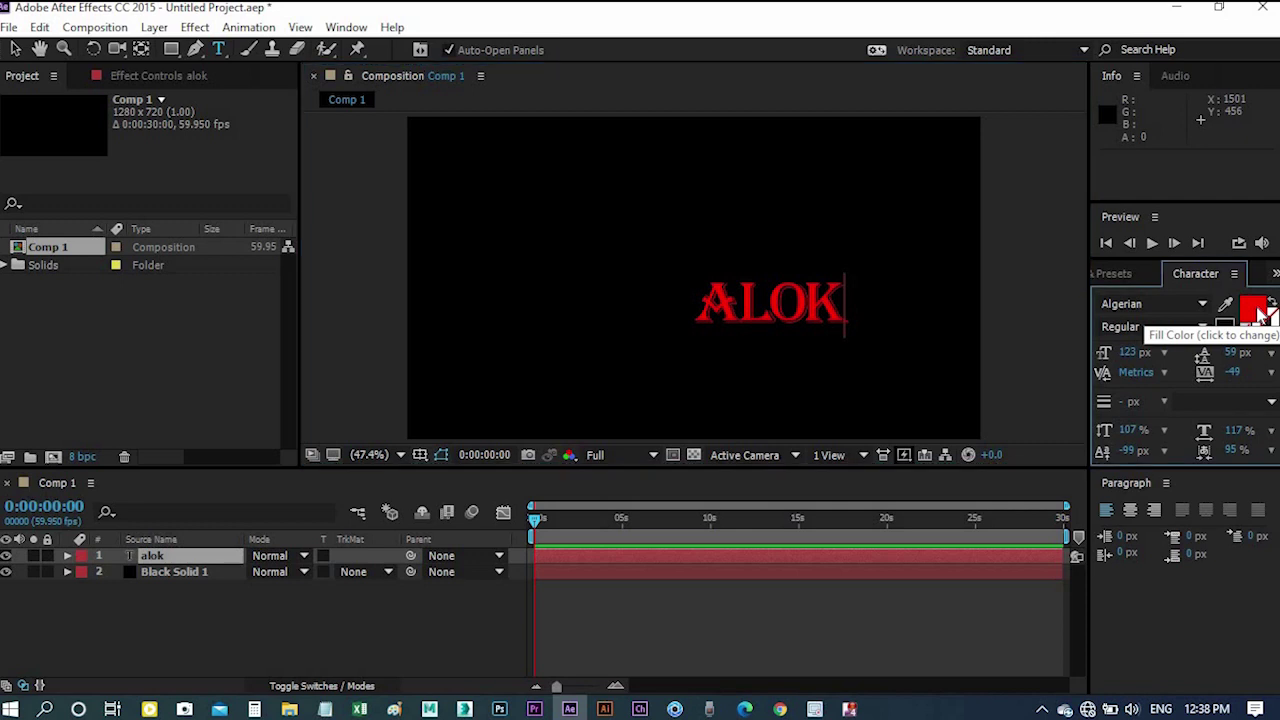
Enter FFFFFF as the text fill colour in the Character panel
click(1255, 312)
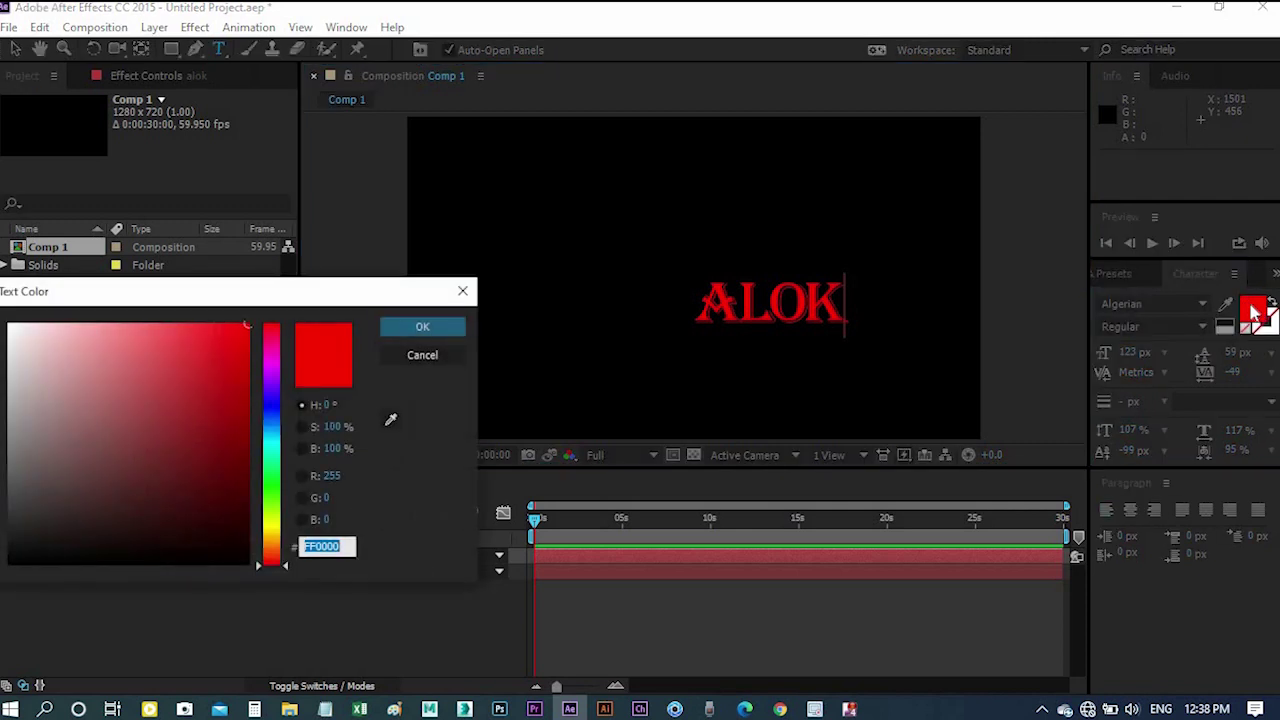
text(ffffff)
key(Tab)
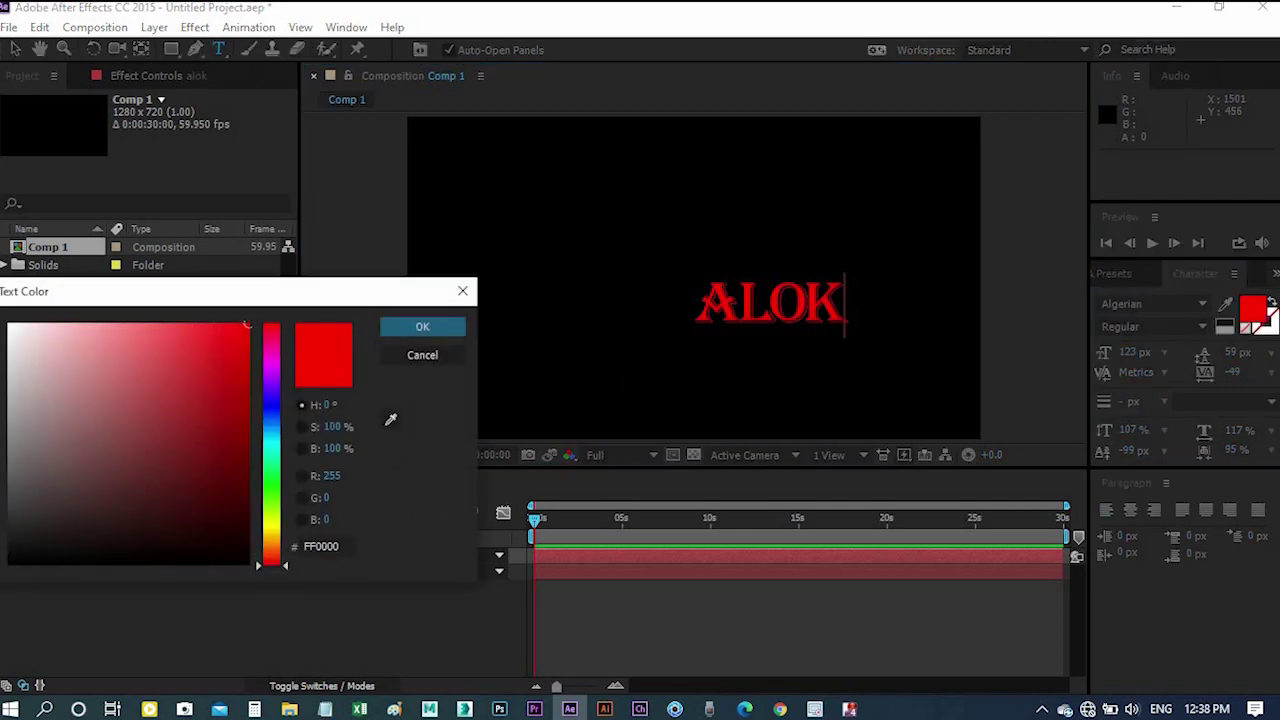
click(430, 327)
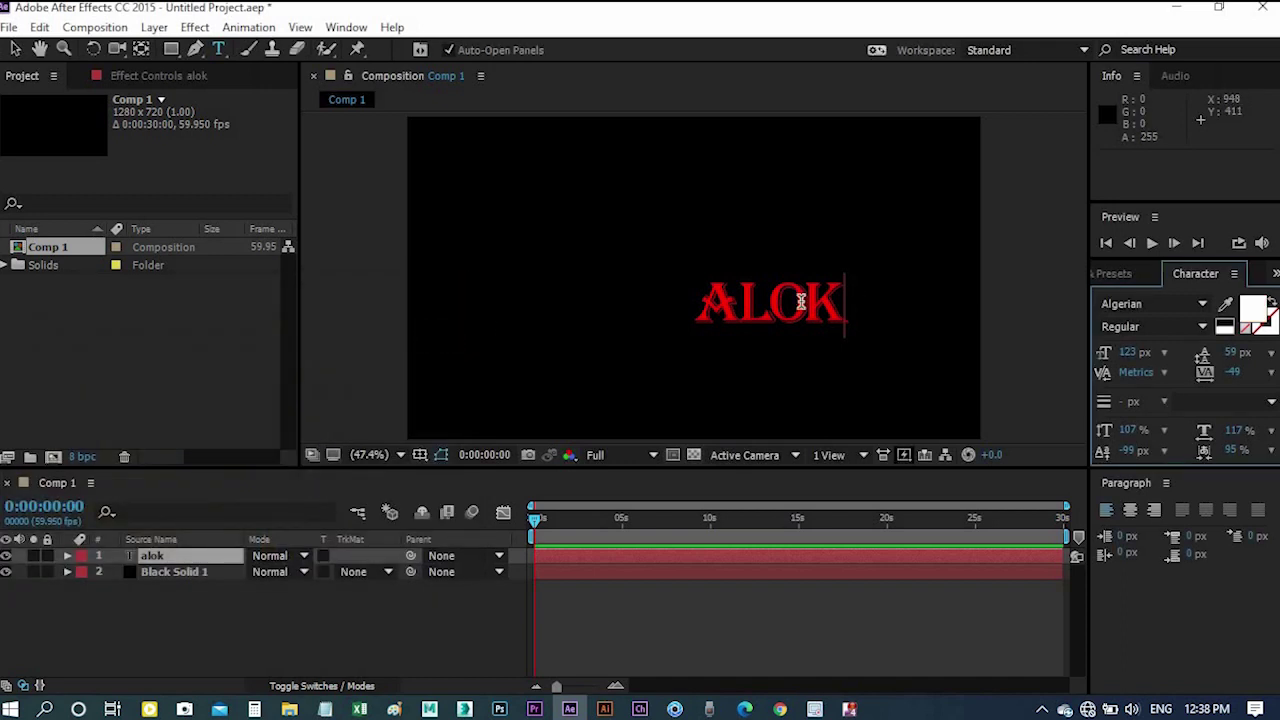
Select the letters LOK, fill them white (FFFFFF), and move ALOK toward the lower right
click(740, 288)
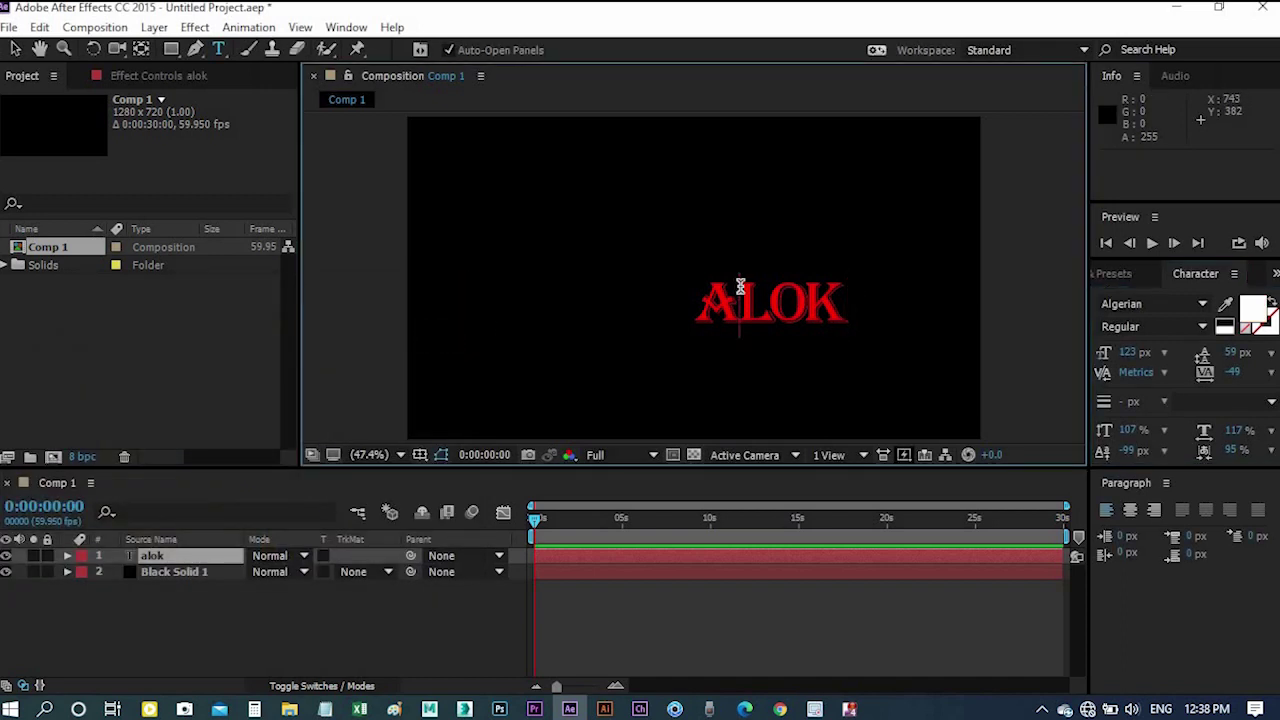
drag(811, 307, 840, 318)
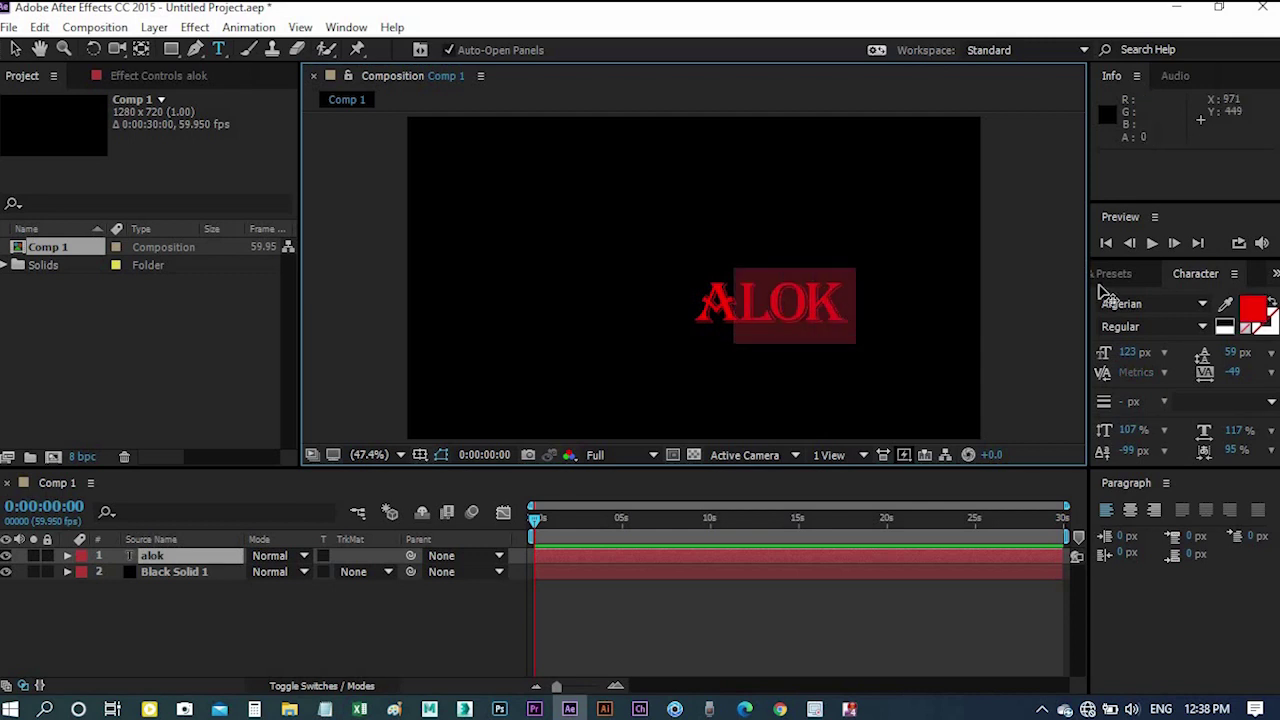
click(1255, 310)
text(ffffff)
click(429, 331)
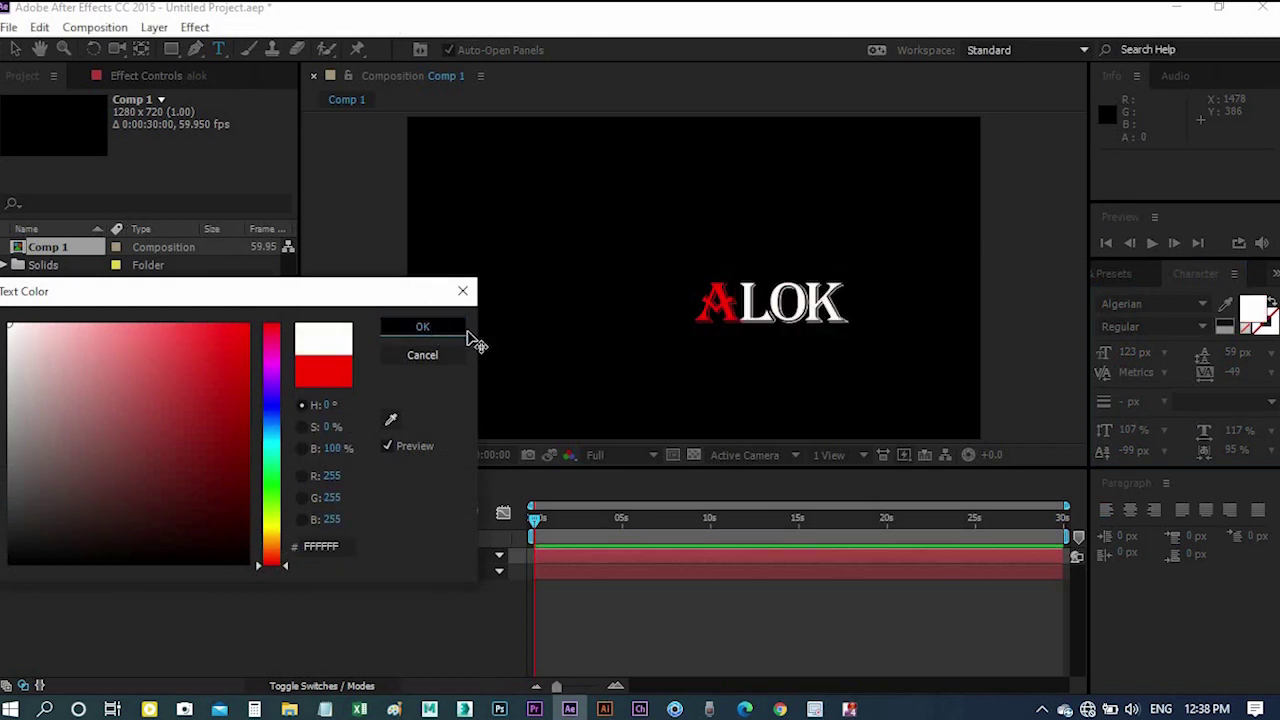
drag(737, 309, 622, 248)
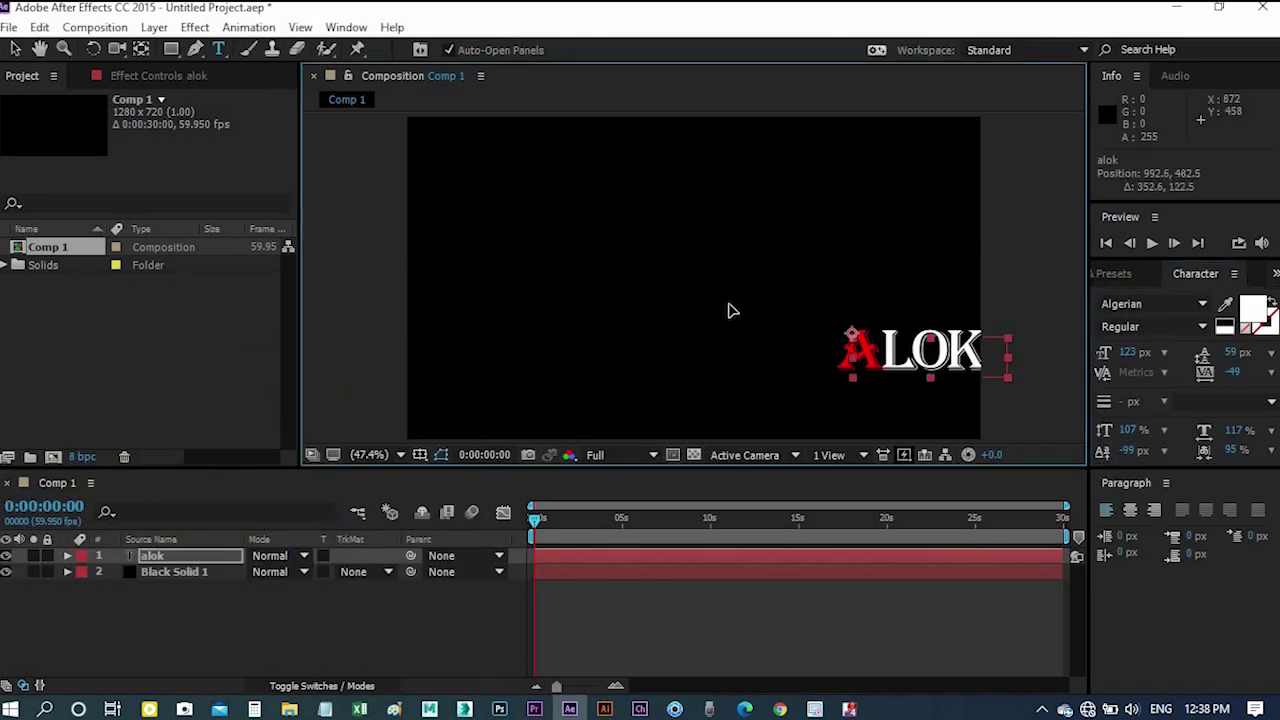
Move ALOK near the frame centre, select the word, and enlarge it to about 144 px
drag(622, 248, 561, 247)
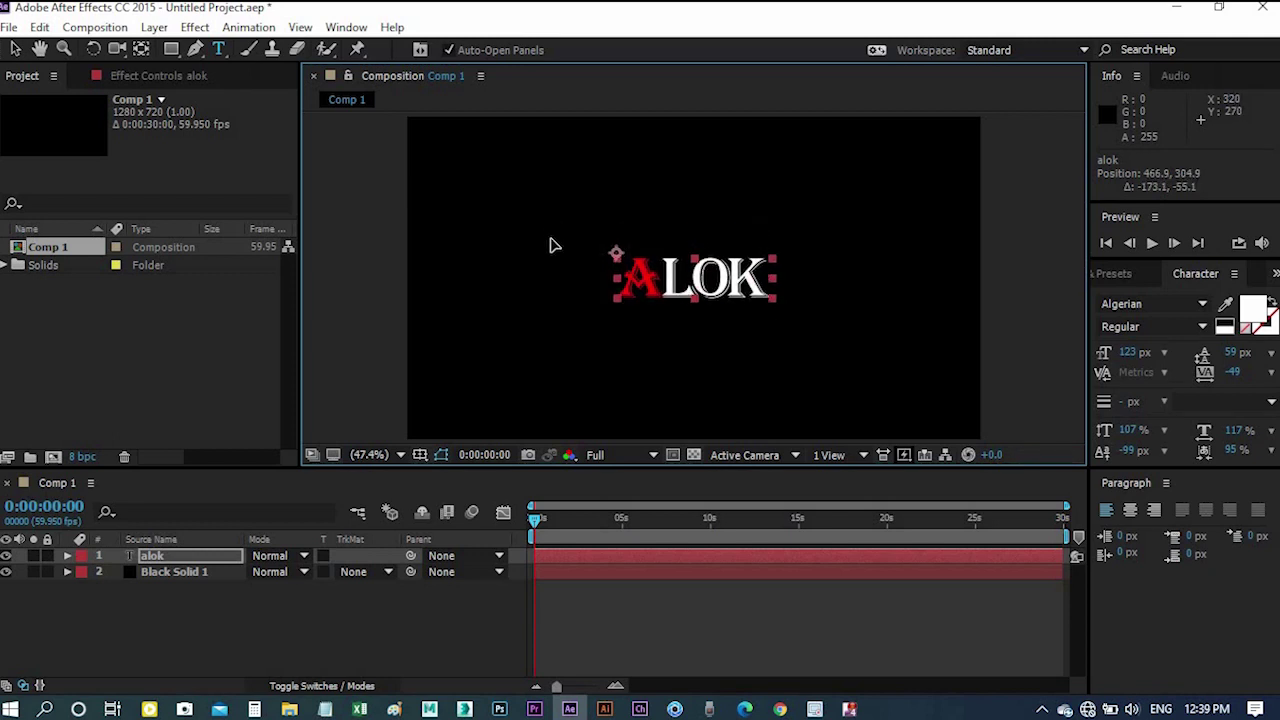
drag(657, 280, 790, 302)
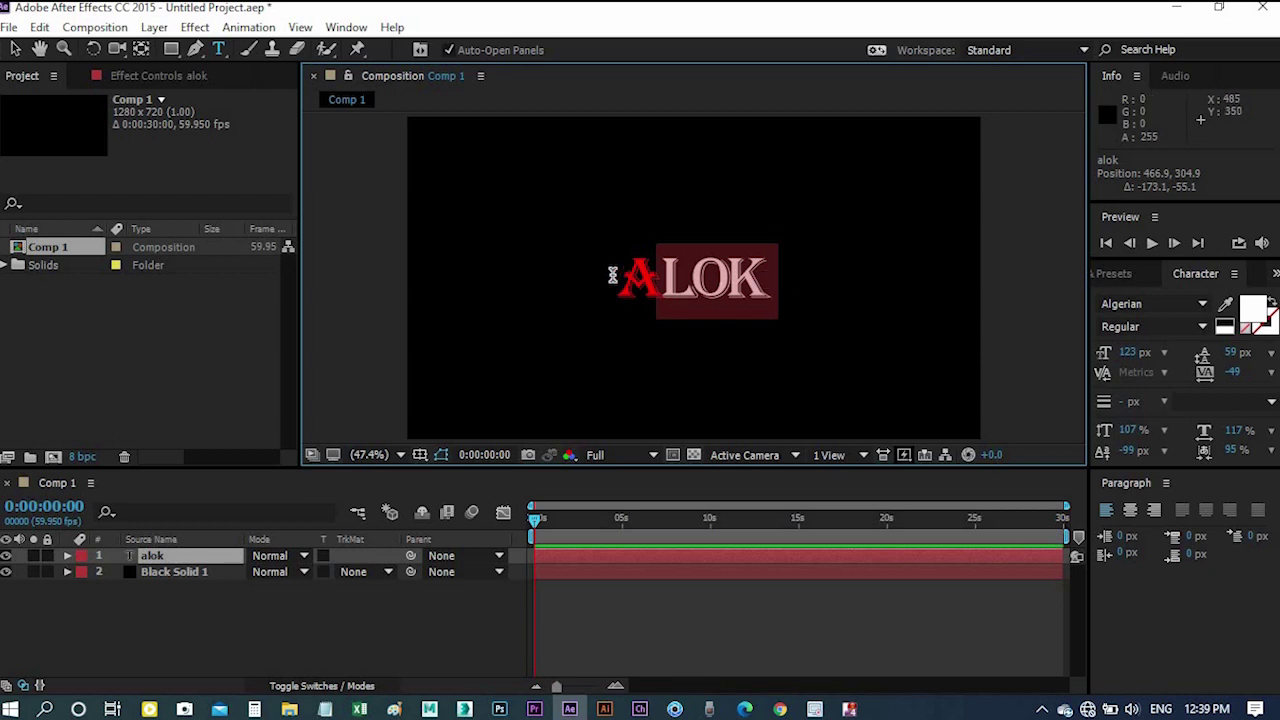
drag(621, 272, 784, 292)
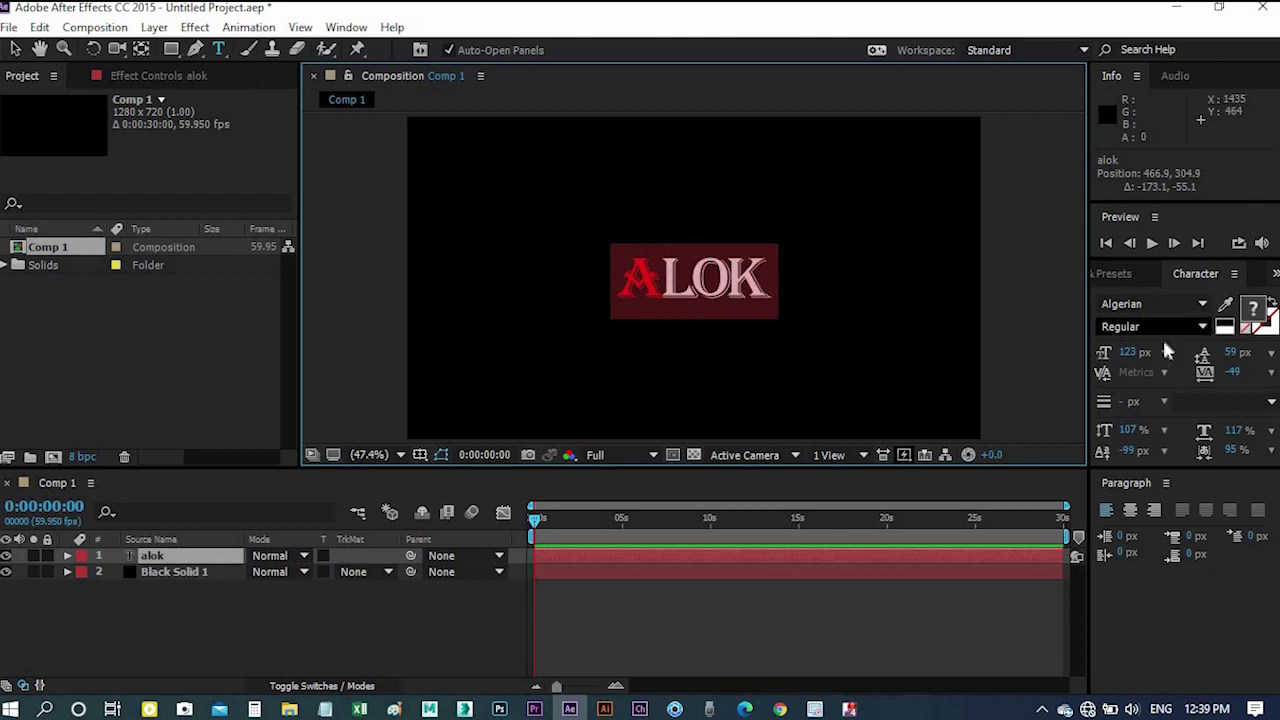
drag(1127, 352, 1148, 354)
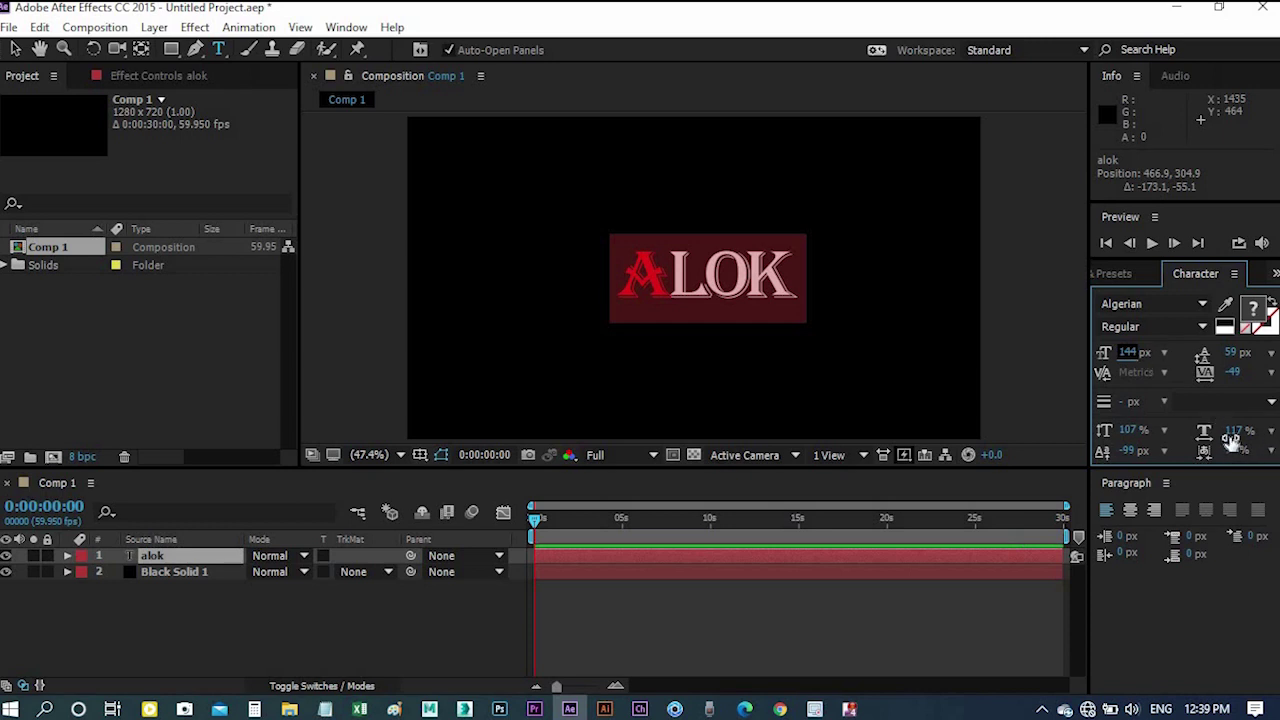
Give ALOK 90% horizontal and 129% vertical scale with a -45 px baseline shift
mouse_move(1236, 430)
mouse_down()
mouse_move(1256, 436)
mouse_move(1218, 437)
mouse_up()
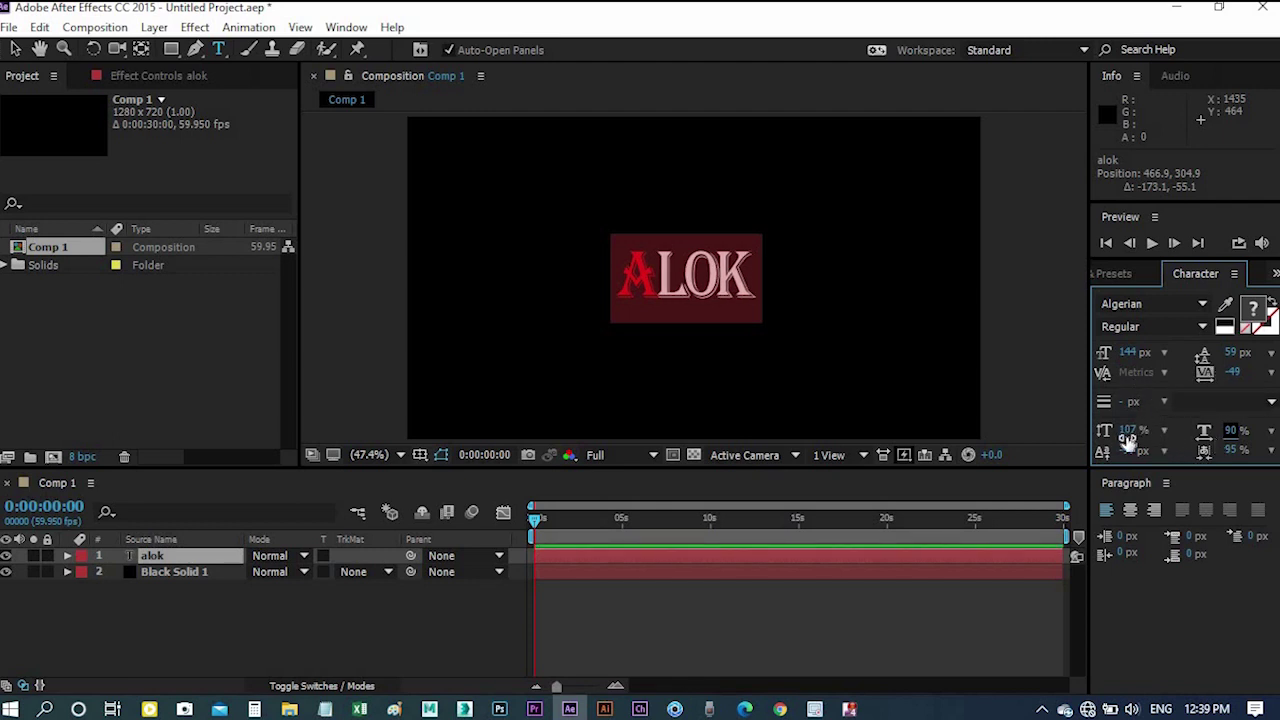
drag(1127, 430, 1148, 430)
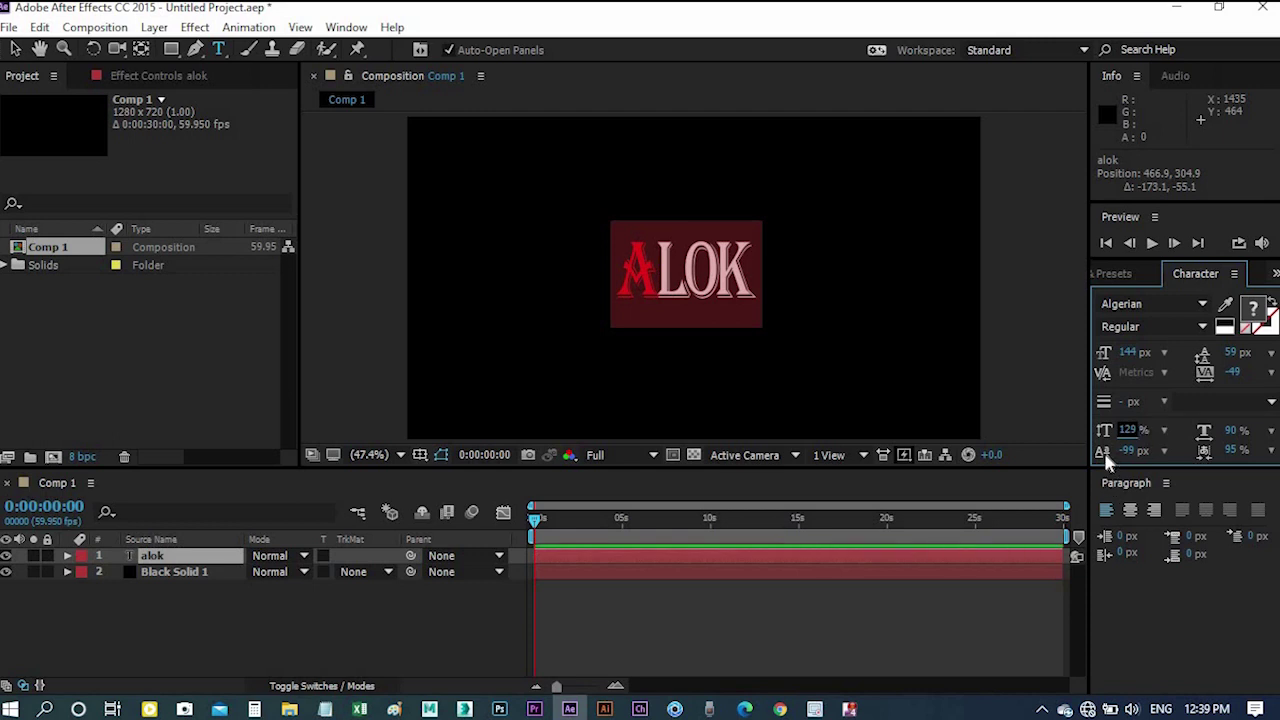
drag(1125, 452, 1170, 453)
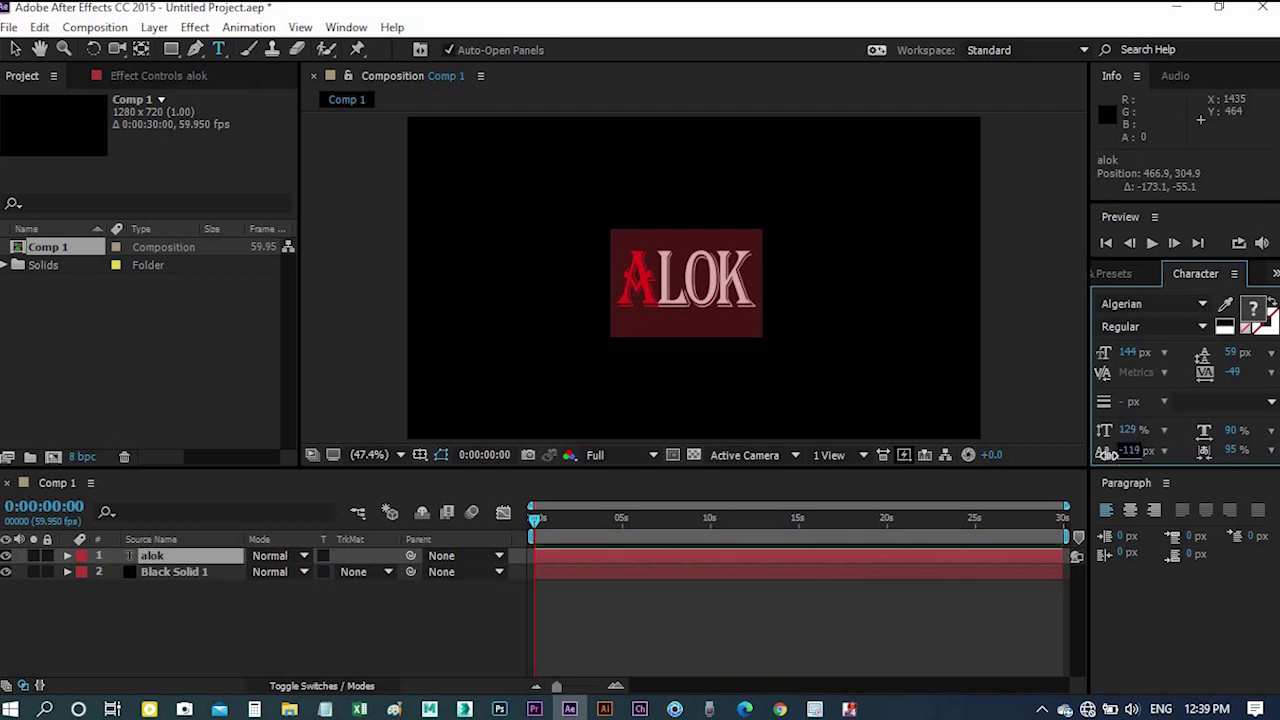
drag(1170, 453, 1180, 453)
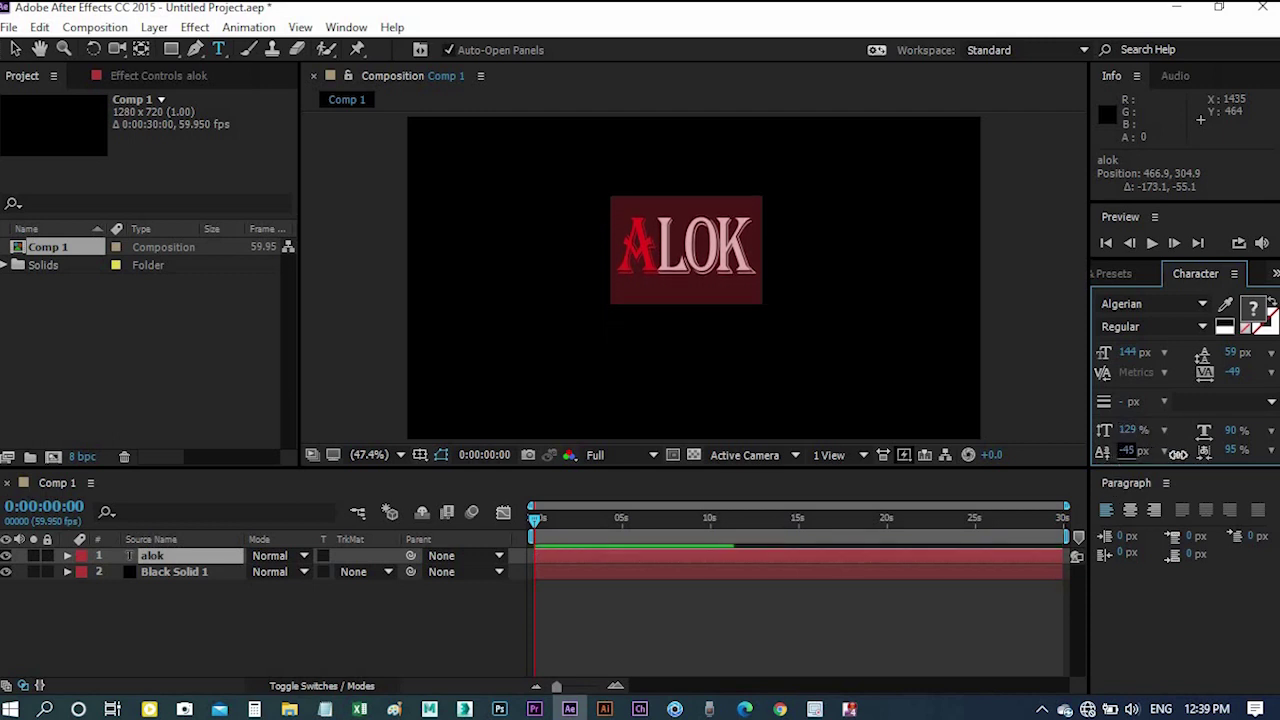
click(767, 259)
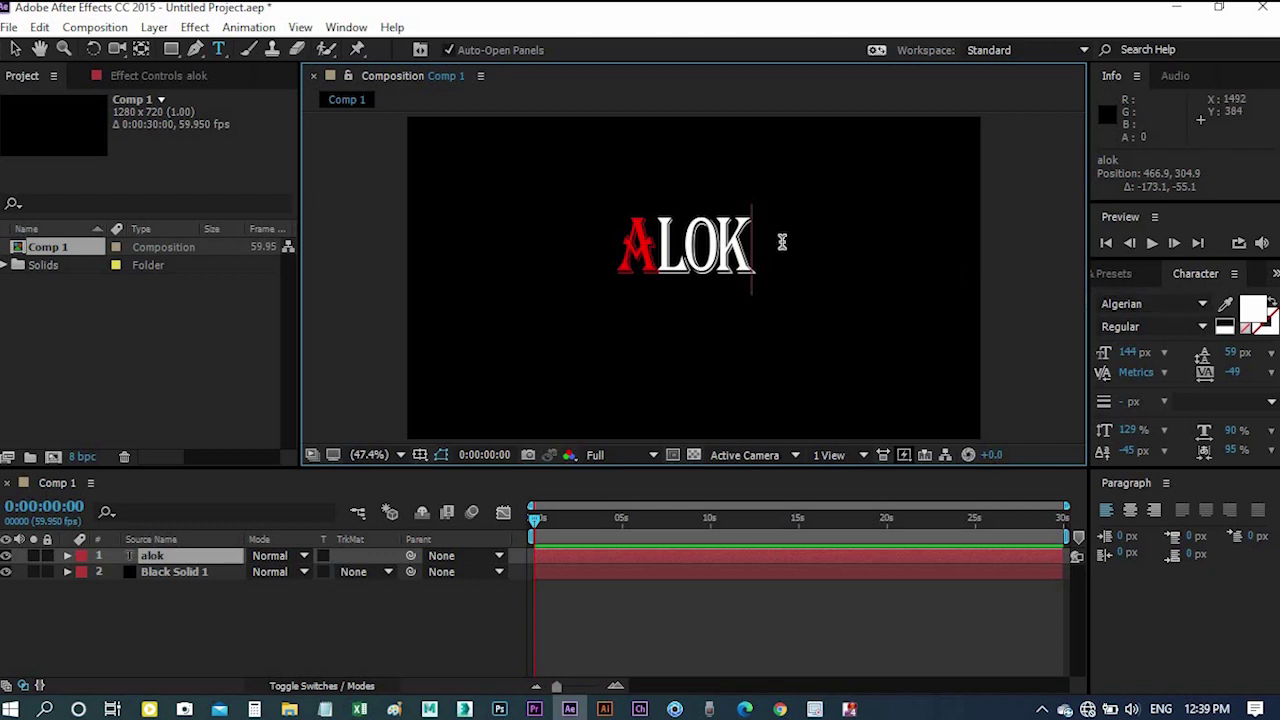
Add another text layer and type 'mallick'
right_click(324, 618)
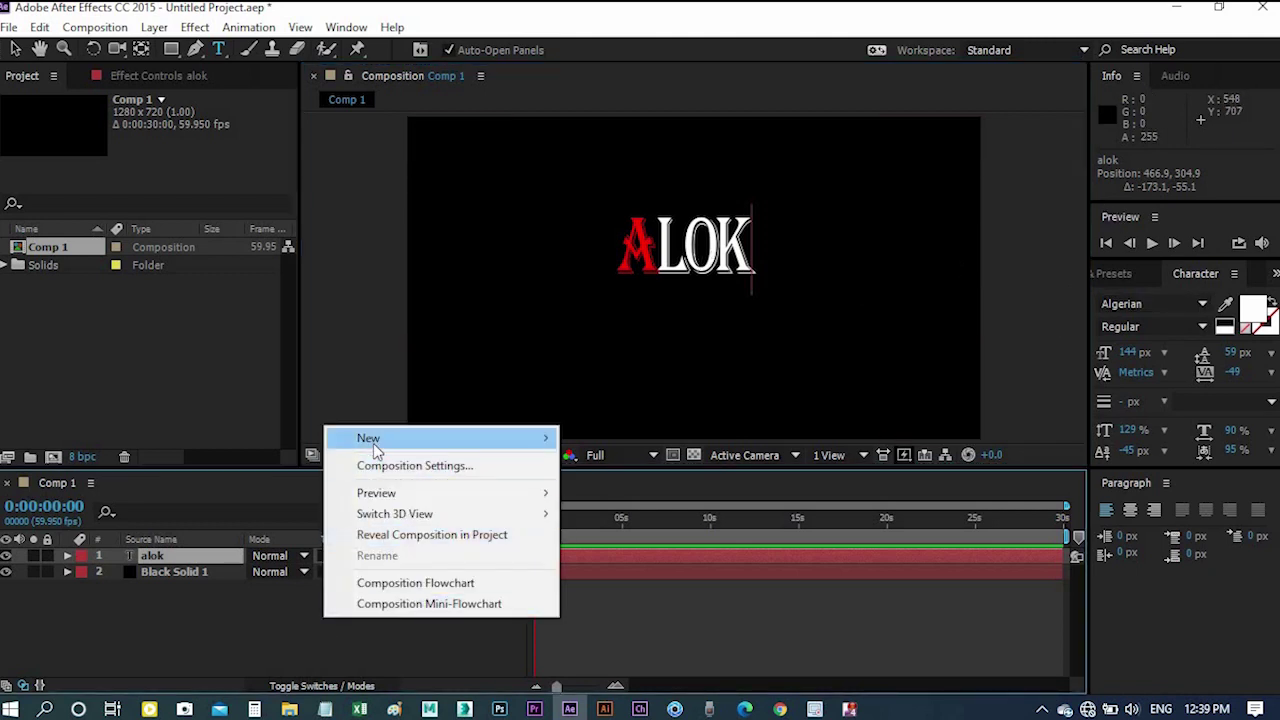
mouse_move(374, 444)
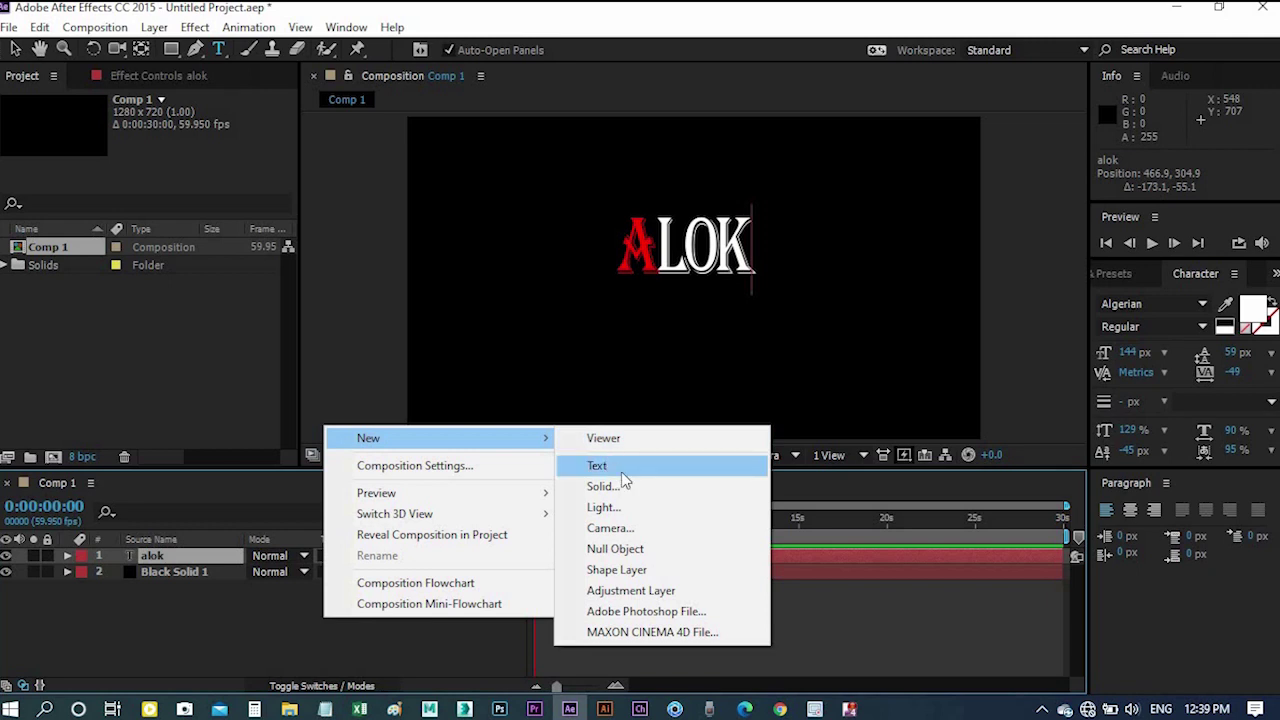
click(622, 474)
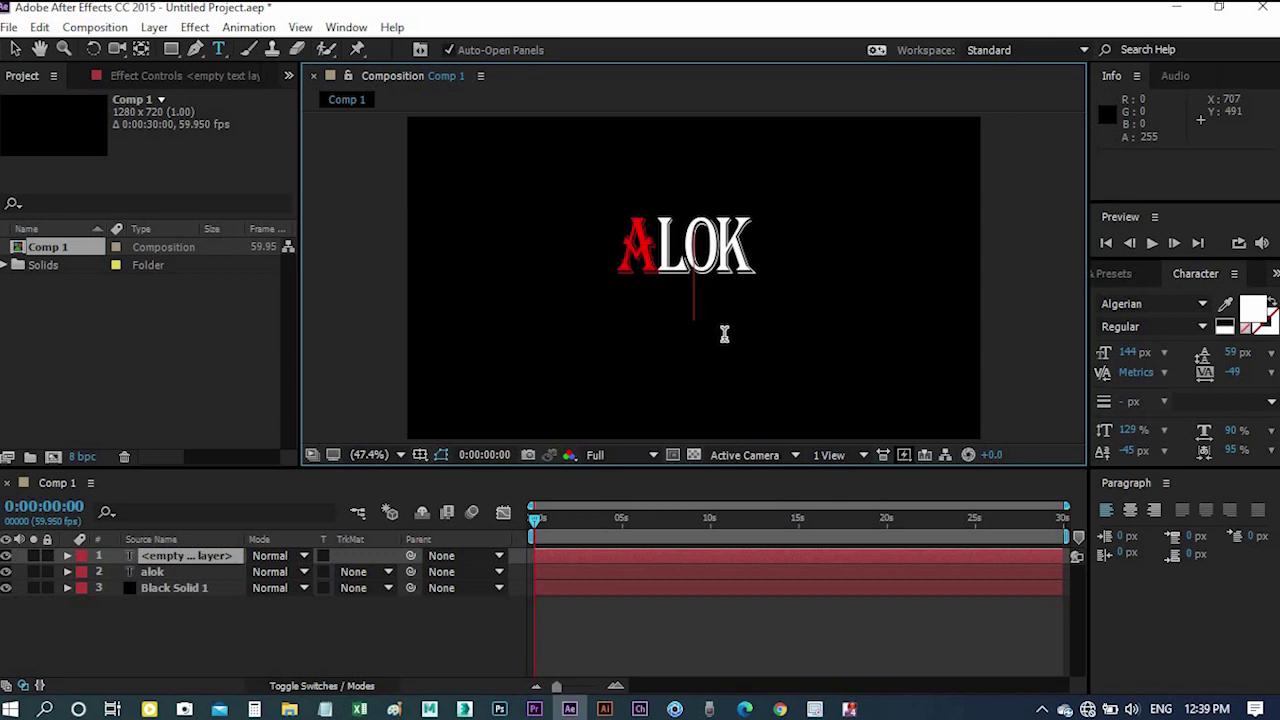
text(m)
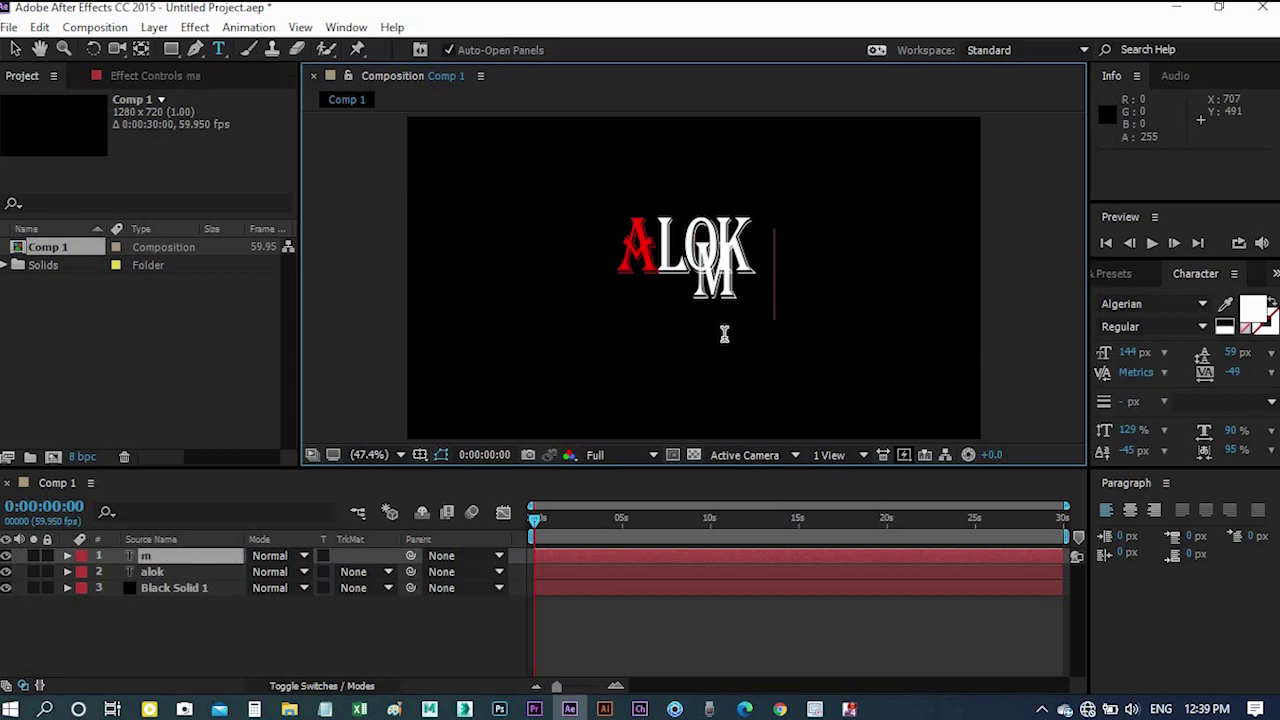
text(allick)
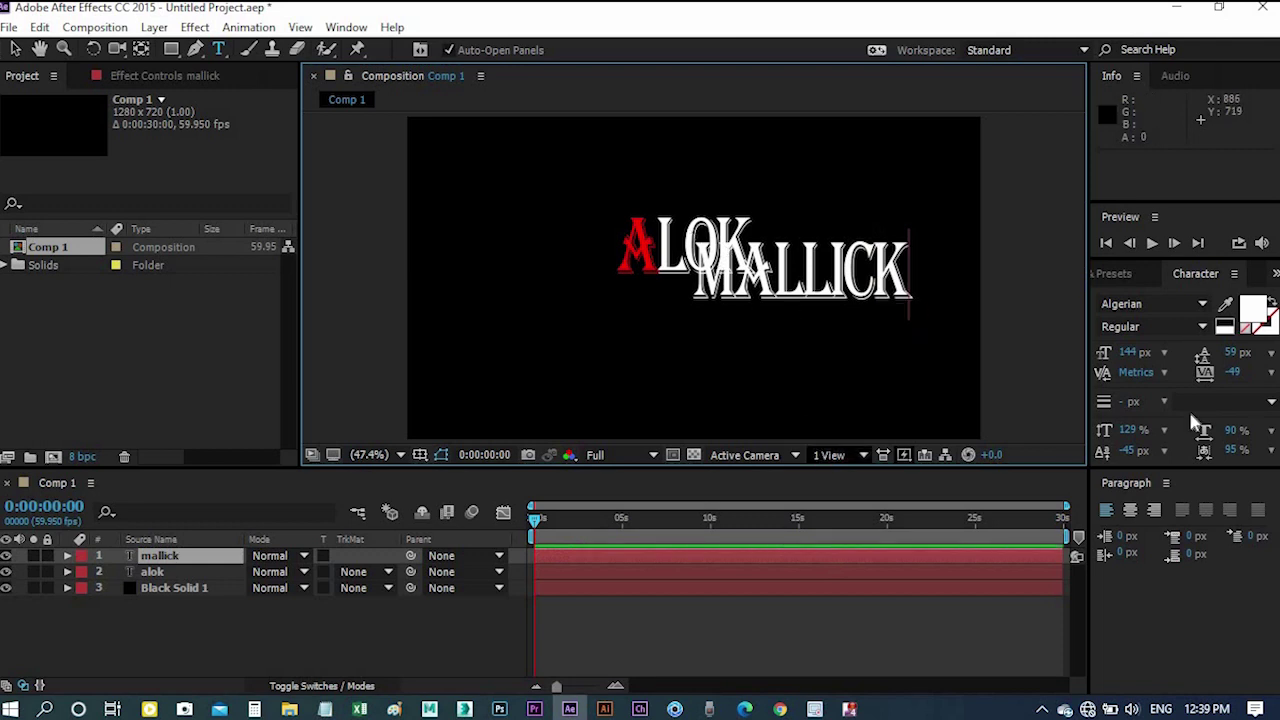
Lower MALLICK beneath ALOK with a negative baseline shift of about -127 px
click(1138, 452)
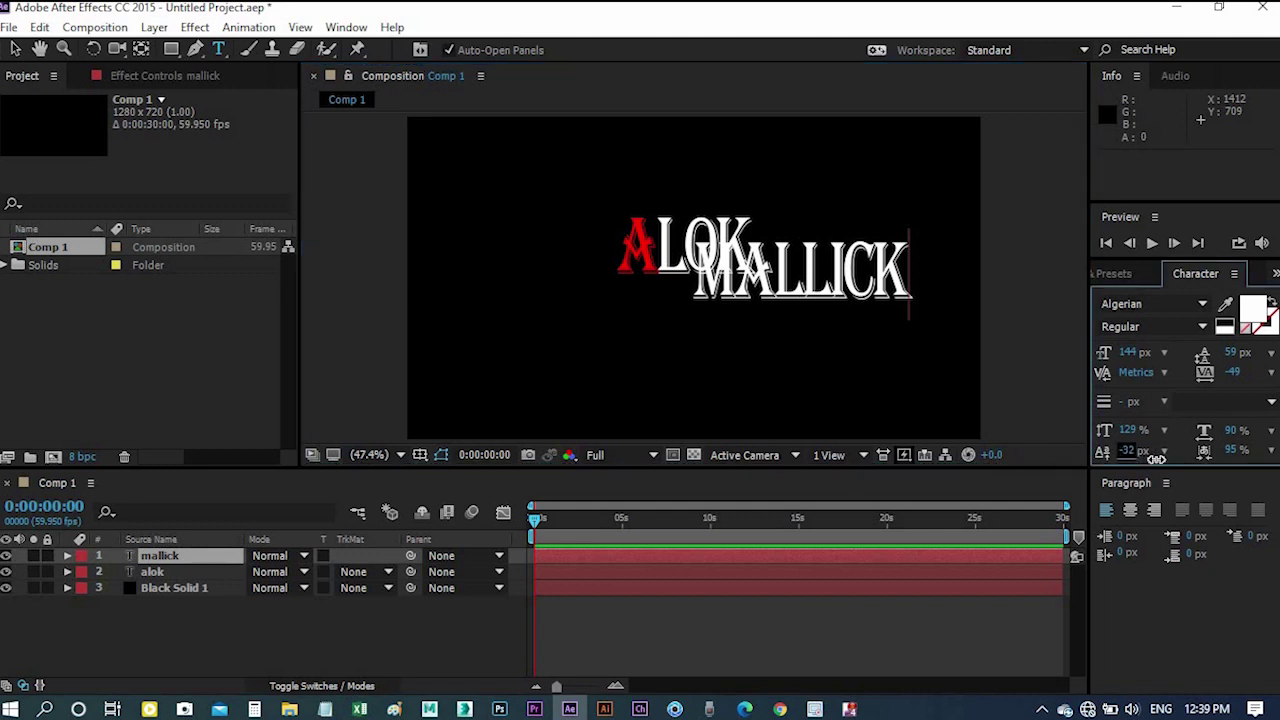
drag(1133, 452, 1090, 456)
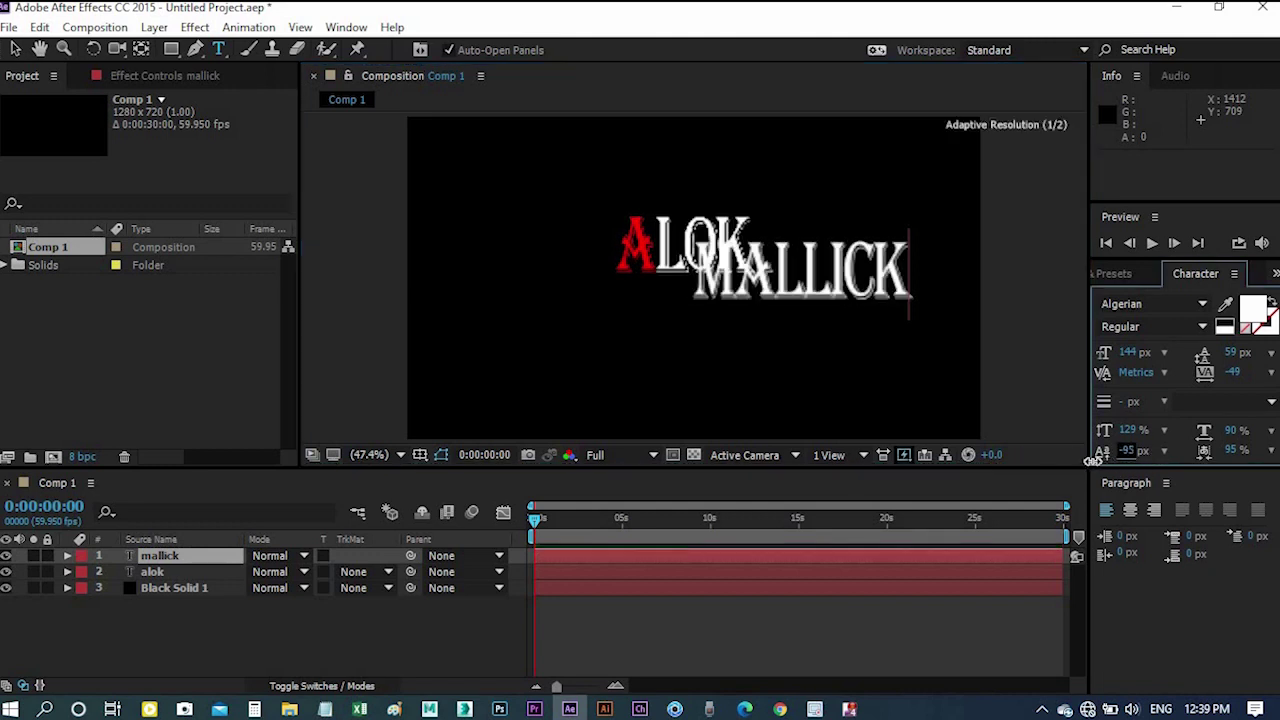
drag(912, 300, 593, 299)
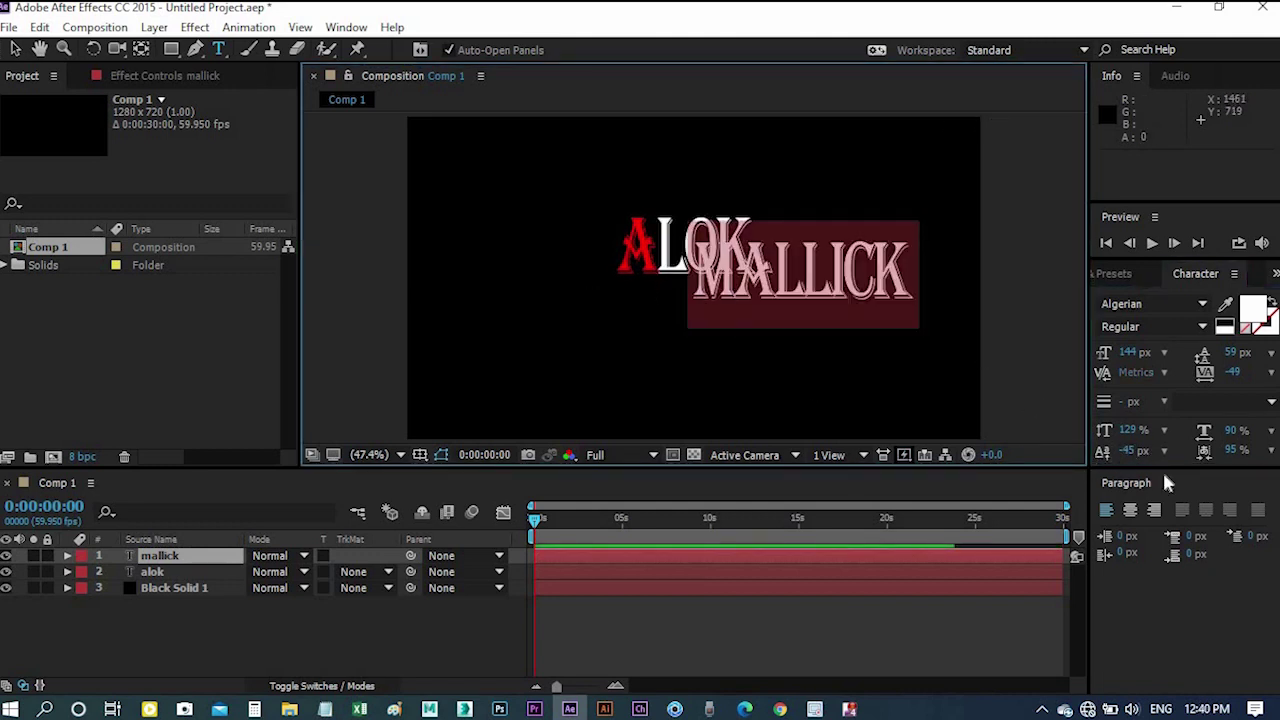
drag(1134, 451, 1069, 456)
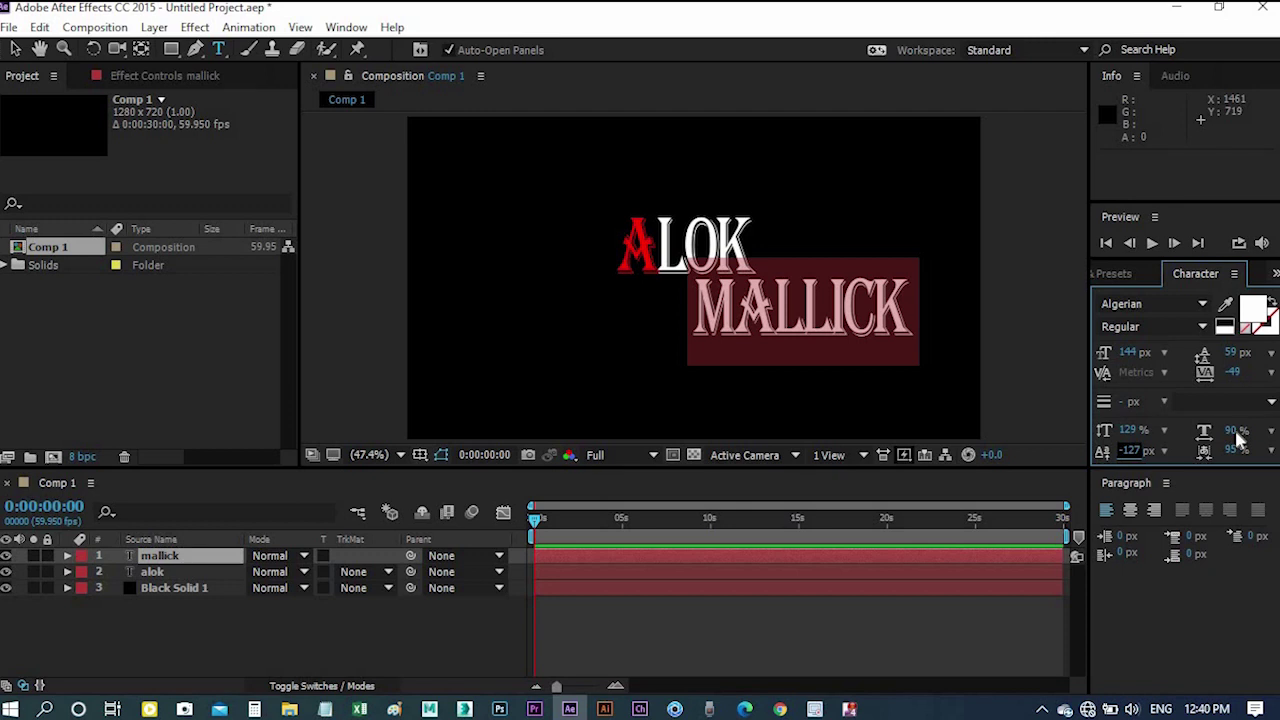
Narrow MALLICK to 77% width, set tsume to 21%, and apply faux bold
drag(1229, 431, 1222, 431)
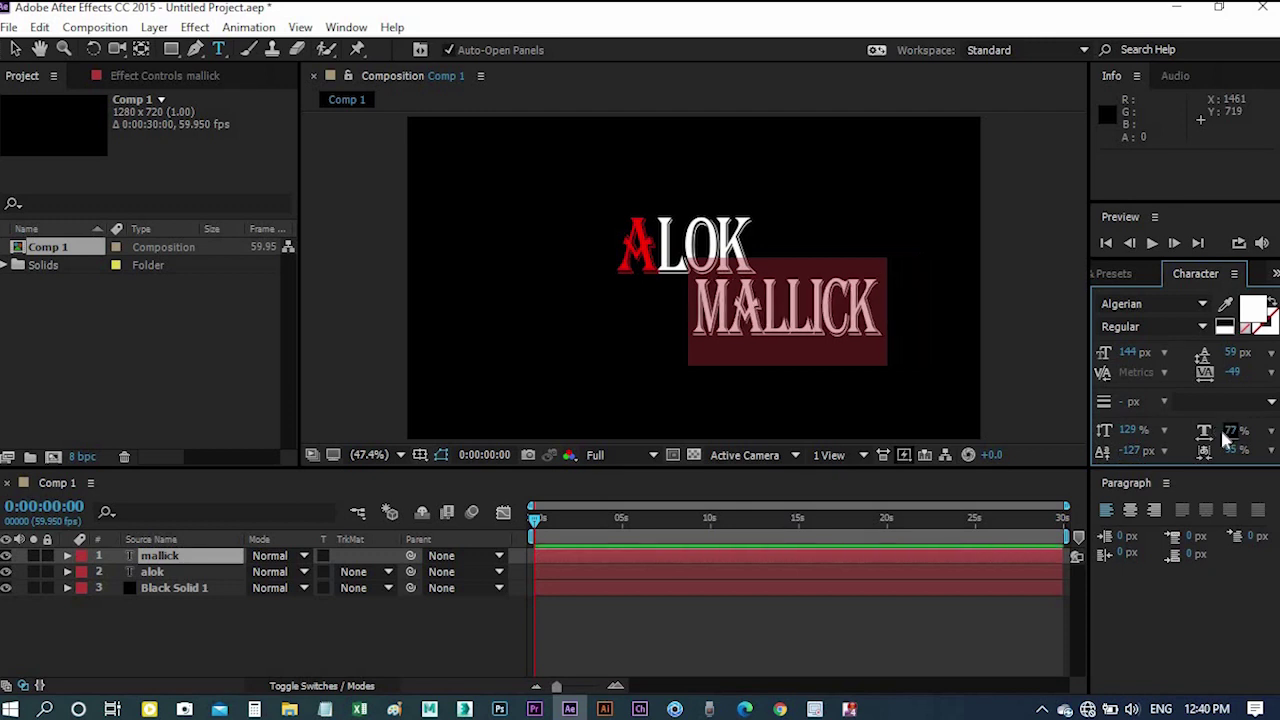
drag(1229, 452, 1160, 469)
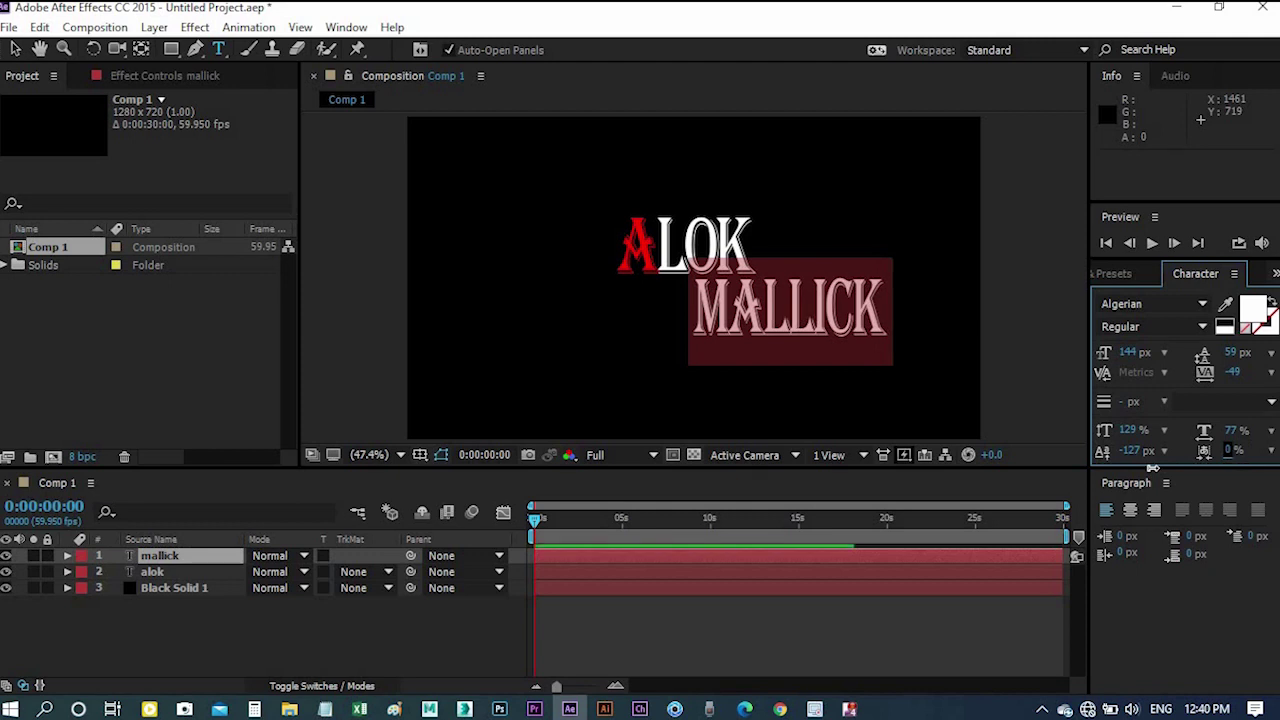
drag(1160, 469, 1106, 437)
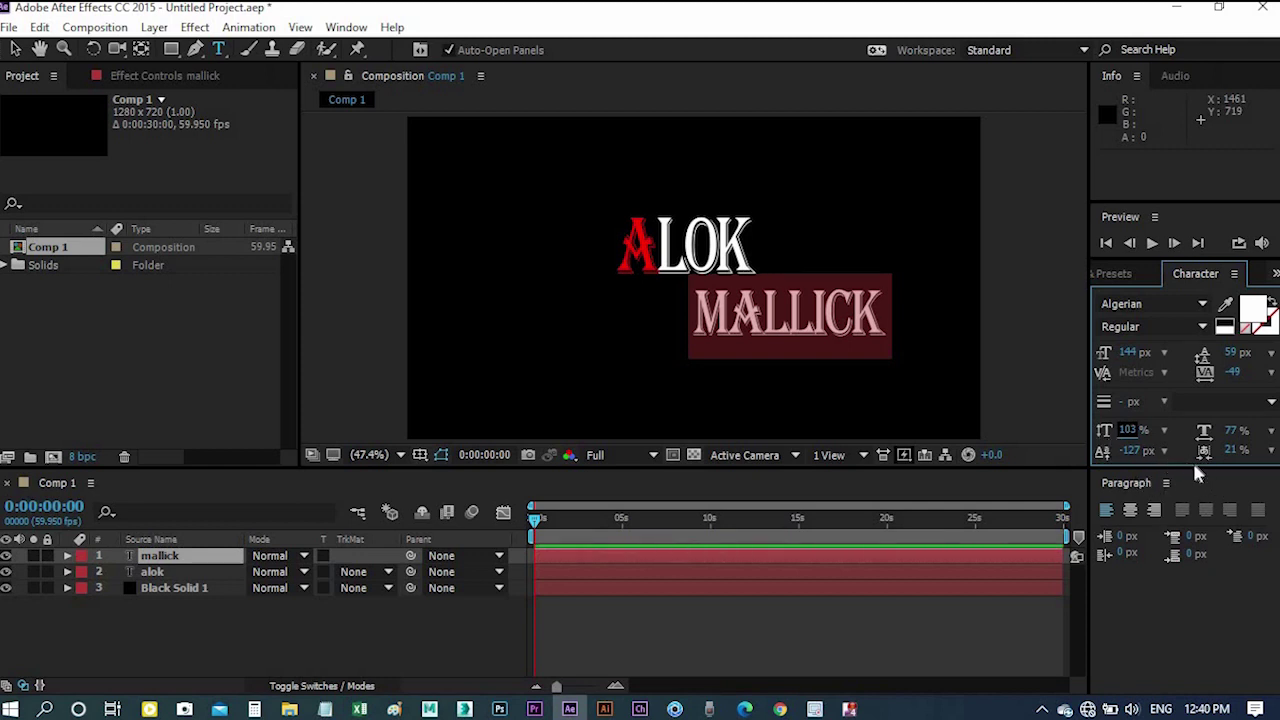
drag(1190, 468, 1189, 500)
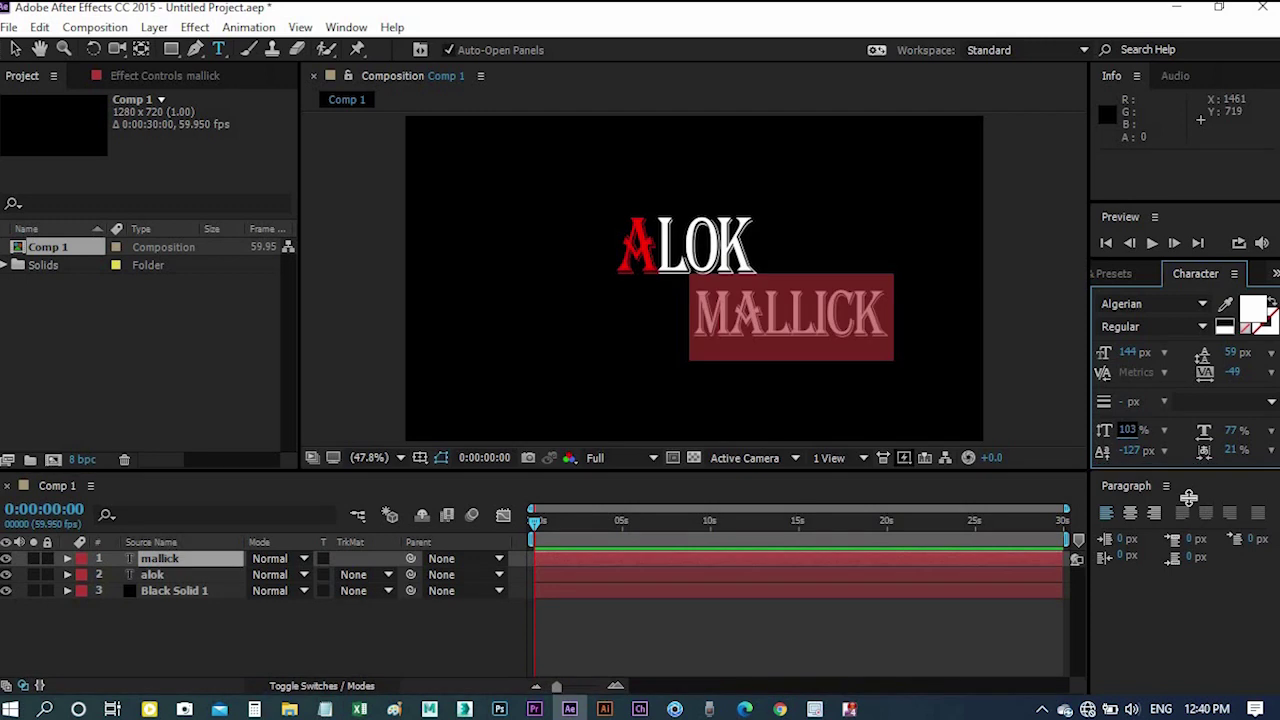
click(1123, 481)
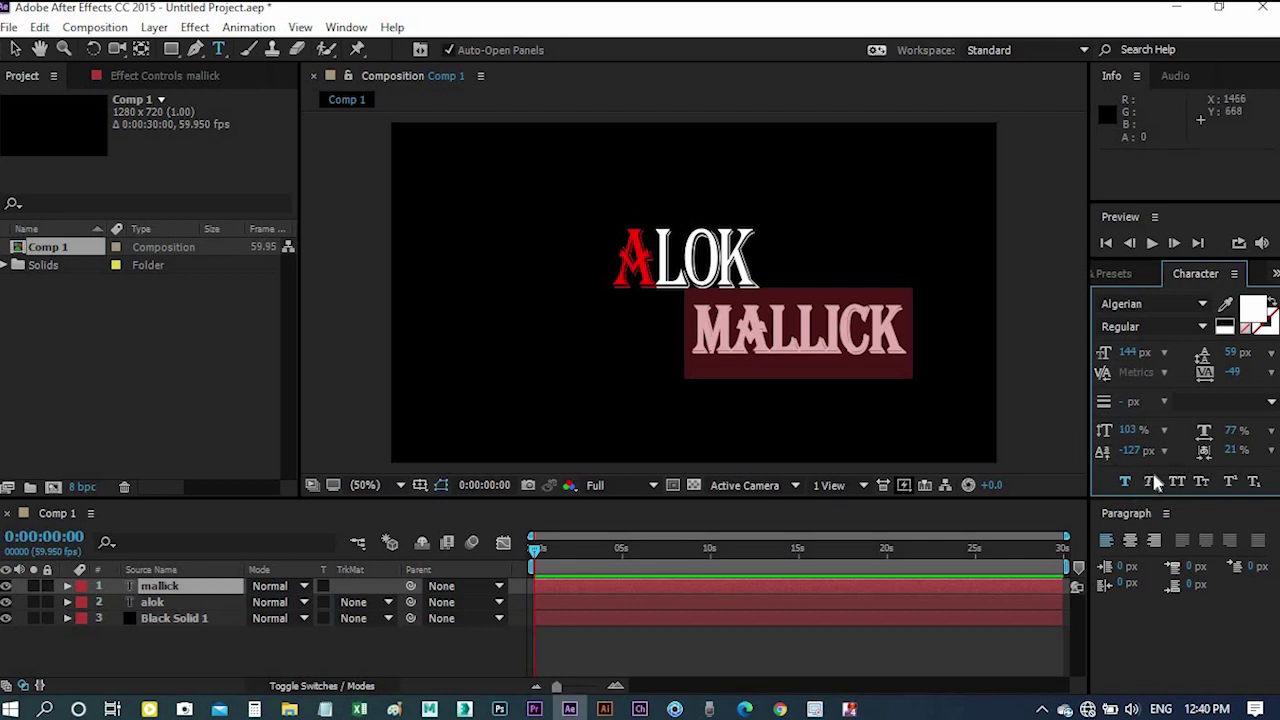
Try faux italic, all caps and small caps on MALLICK, keeping faux bold on
click(1150, 482)
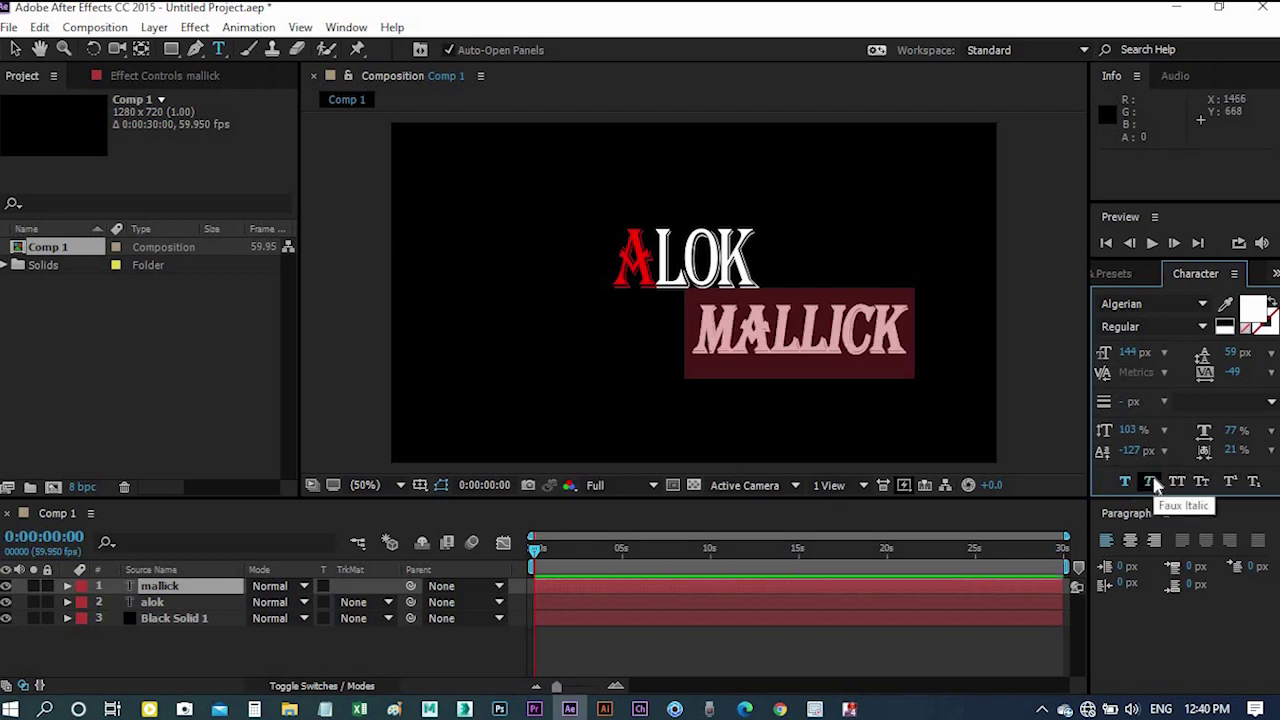
click(1150, 482)
click(1177, 482)
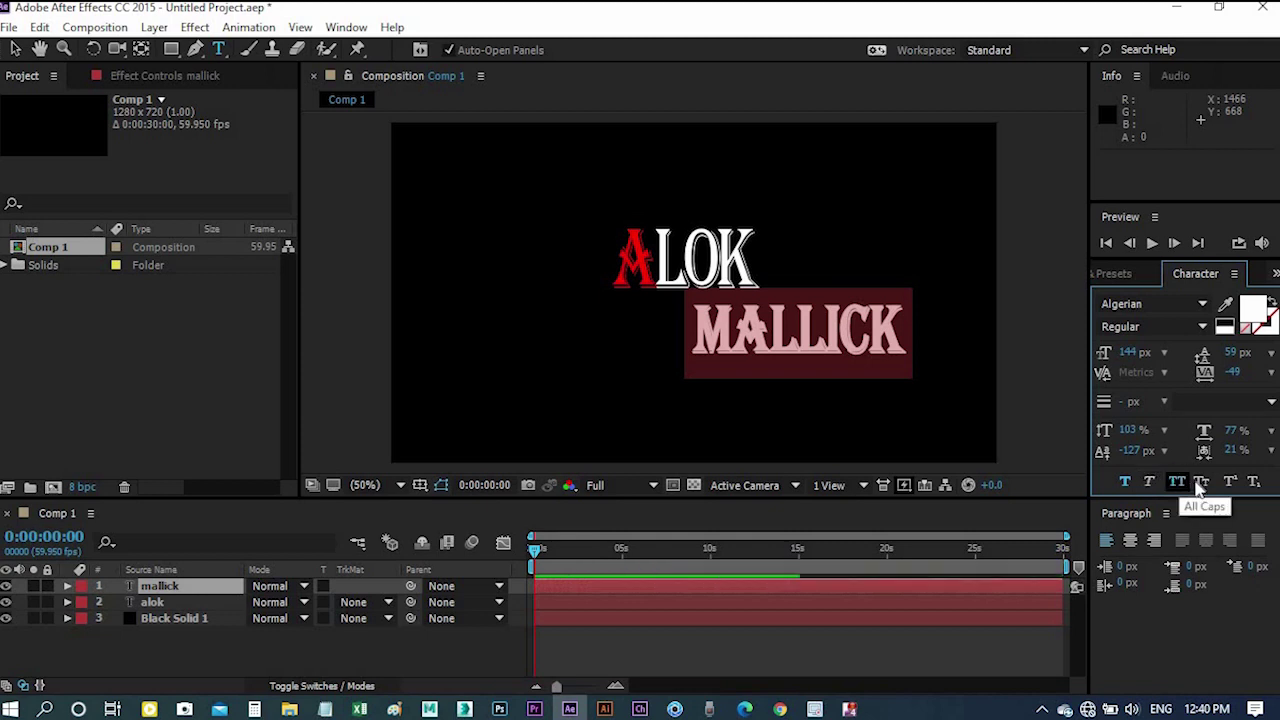
click(1200, 482)
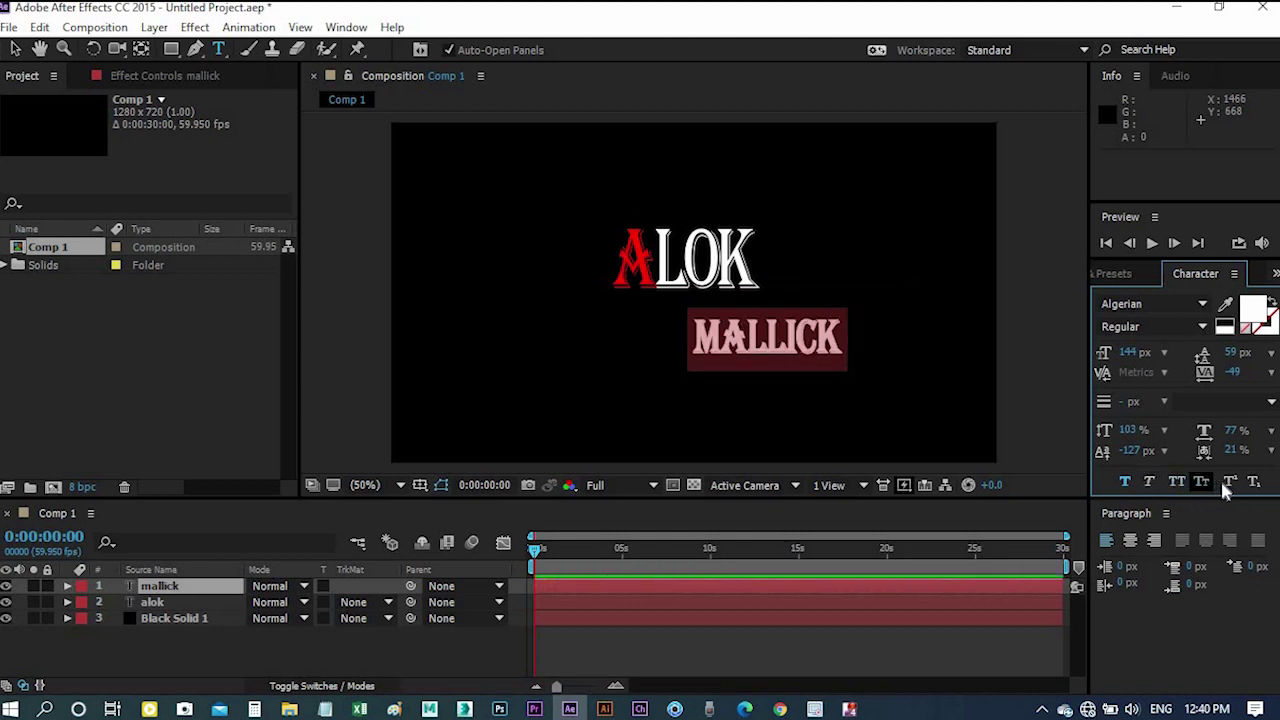
click(1125, 482)
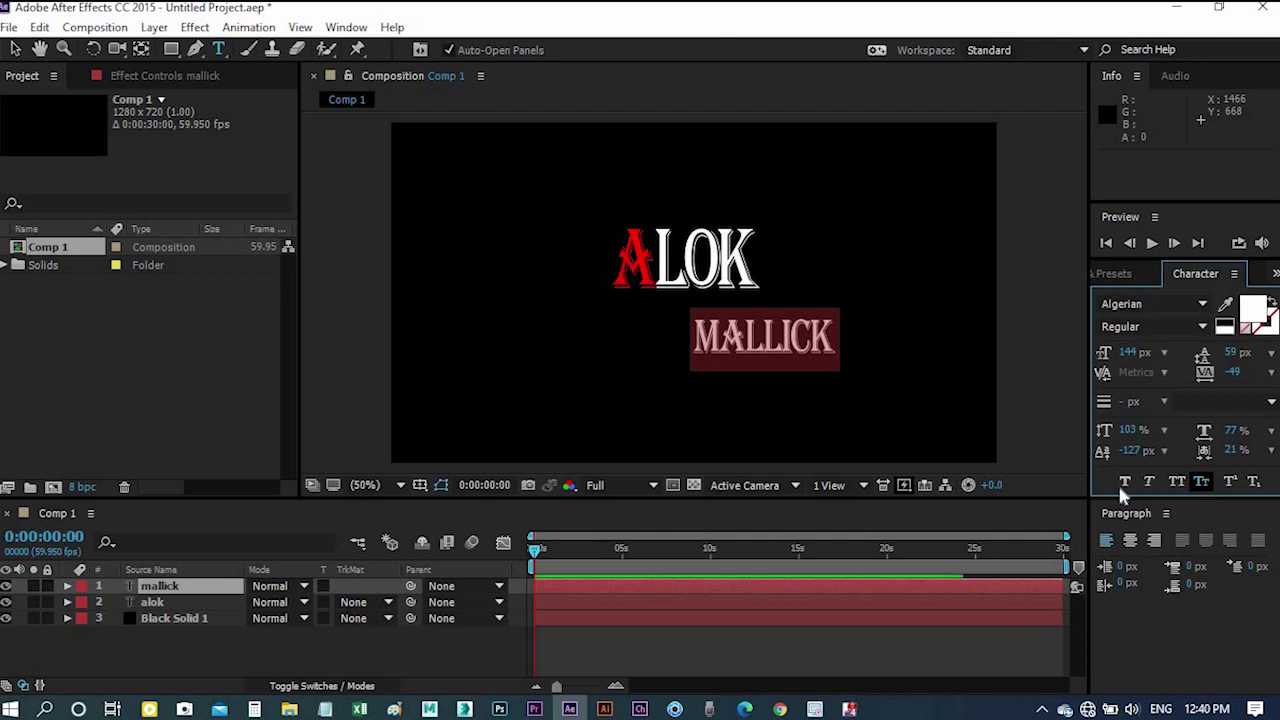
click(1202, 479)
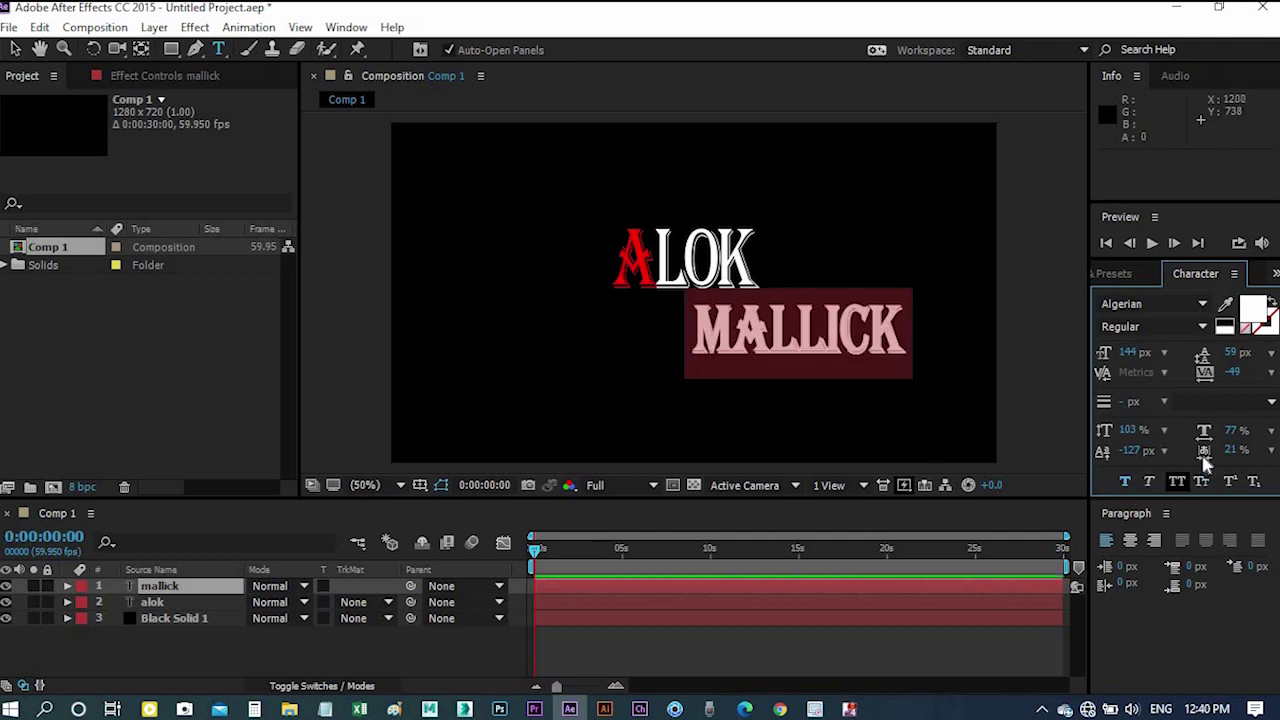
Set MALLICK's tsume to 21% and raise it to a -107 px baseline shift
drag(1230, 450, 1227, 430)
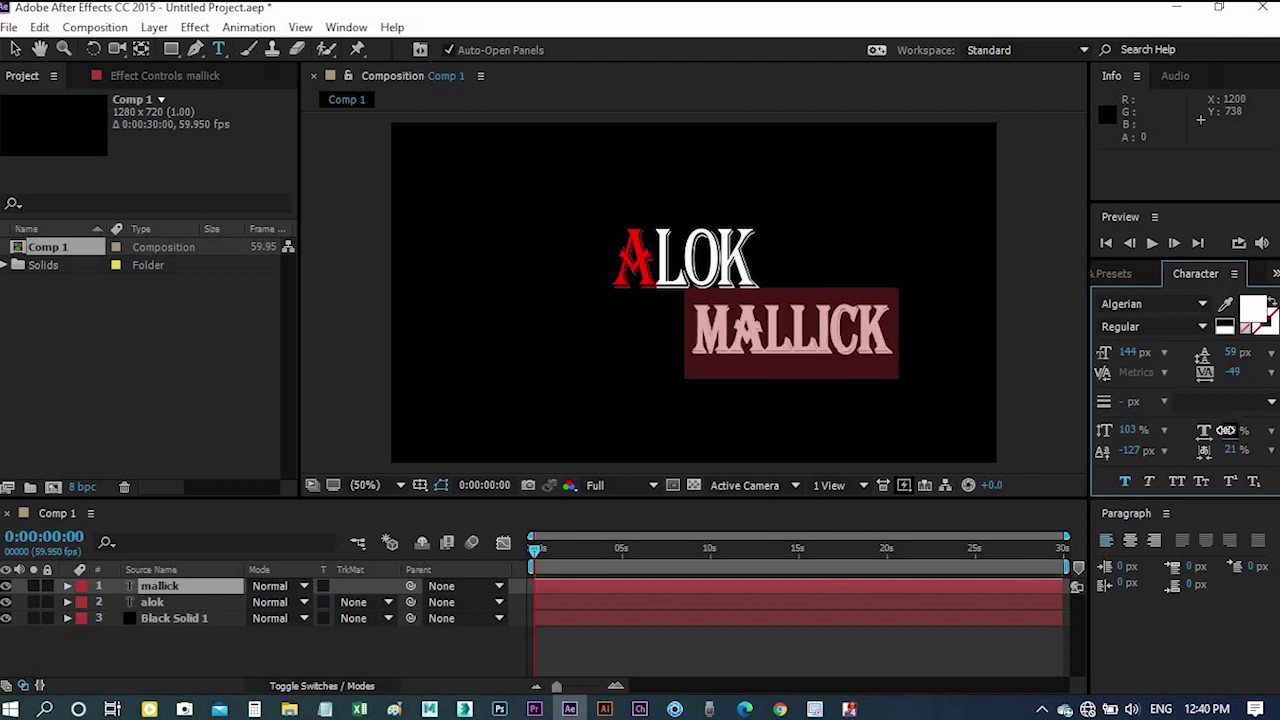
click(1132, 451)
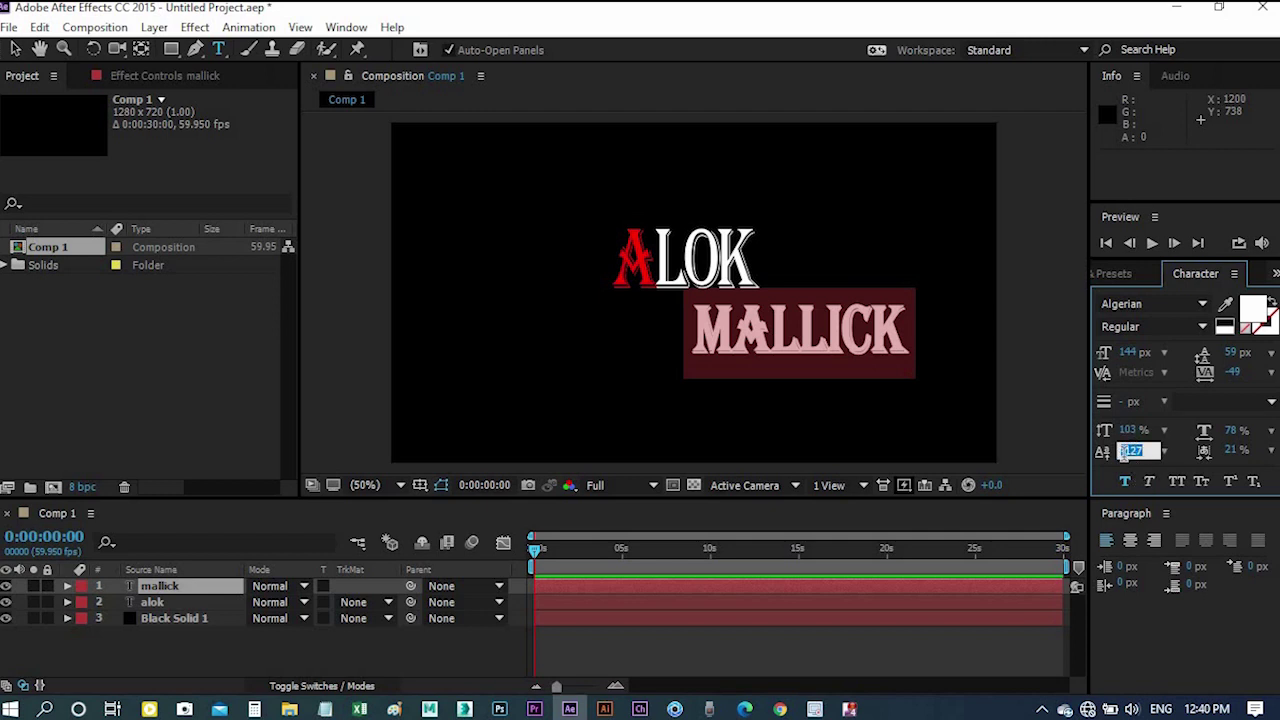
key(Return)
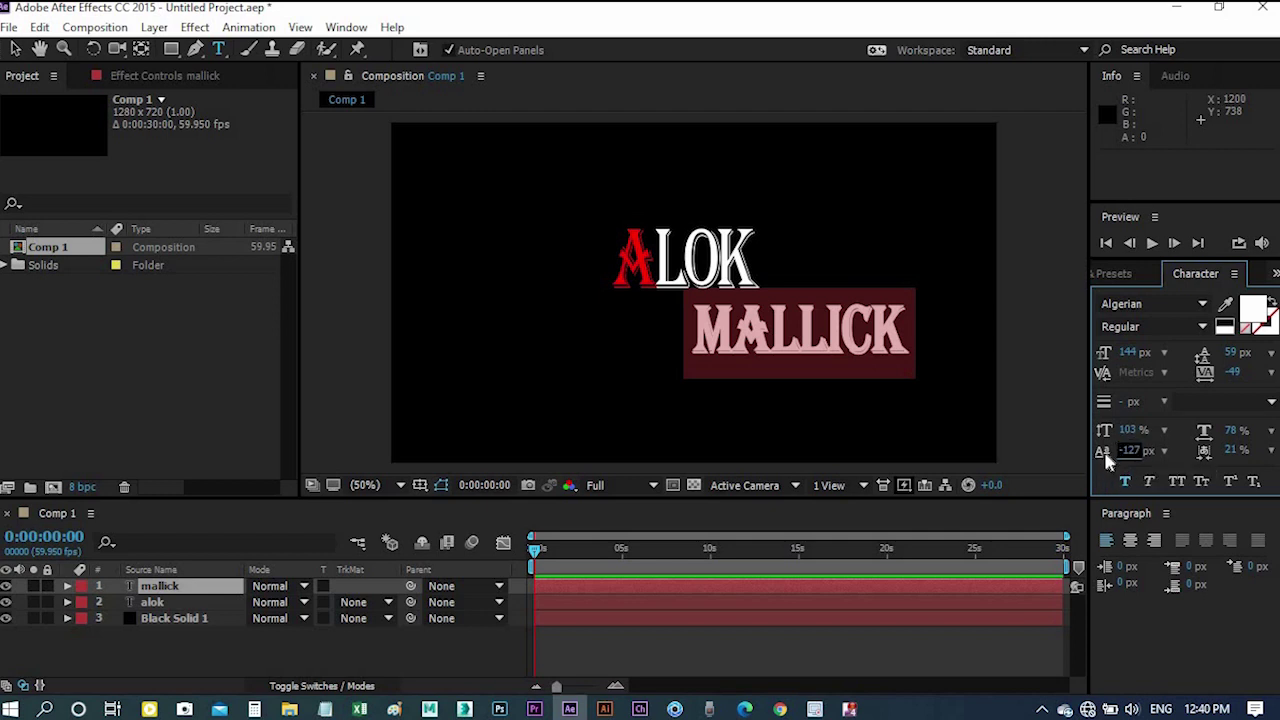
drag(1130, 452, 1138, 443)
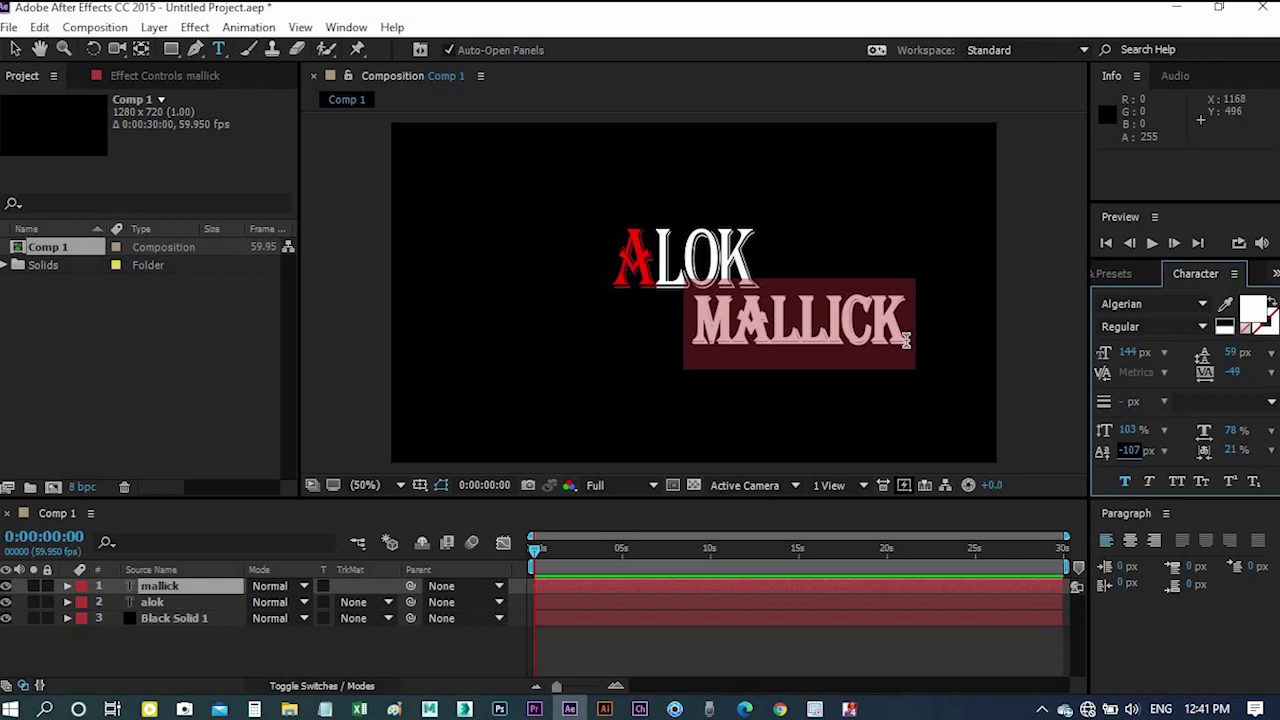
Fill MALLICK with red from the Text Color dialog and exit text editing
click(1252, 309)
click(206, 364)
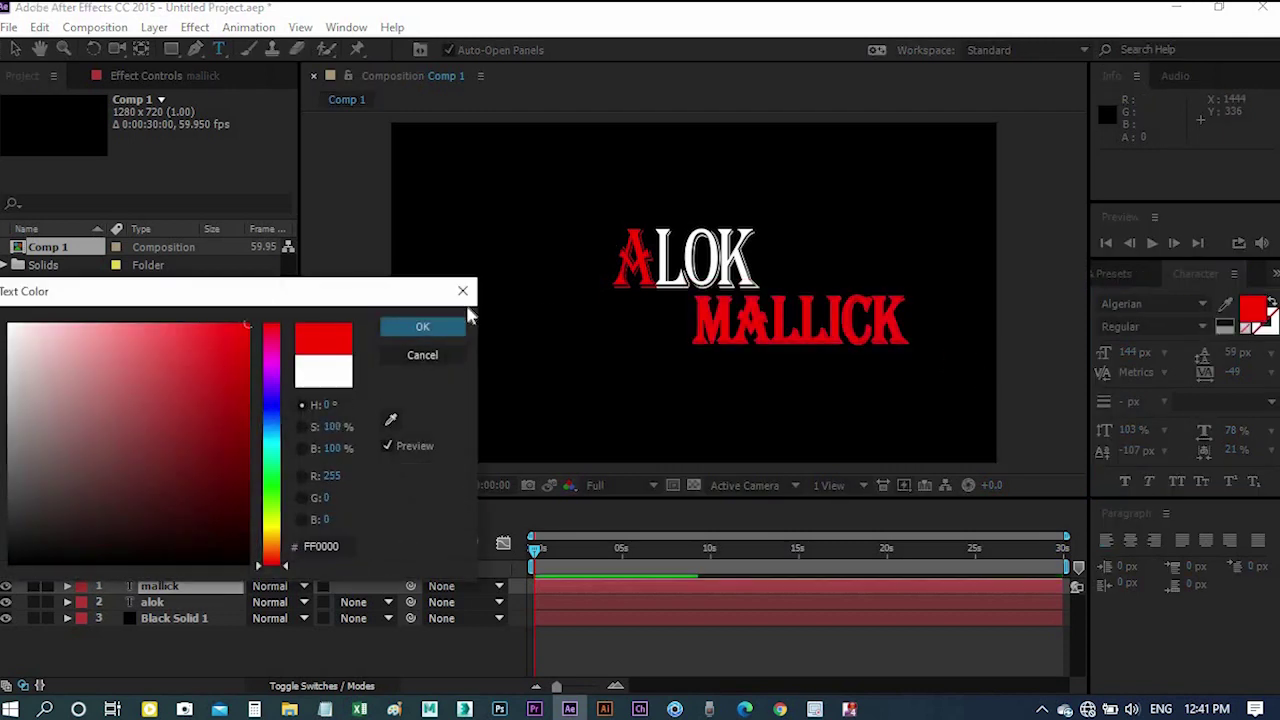
click(415, 328)
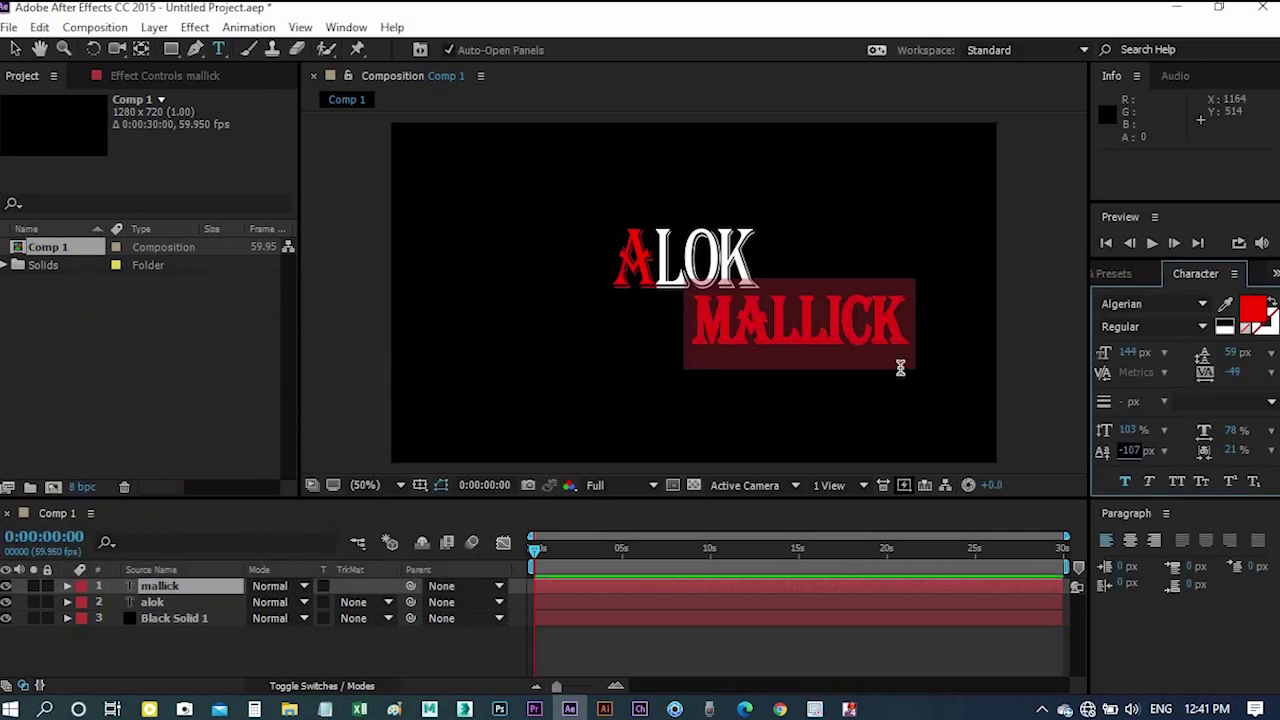
click(919, 365)
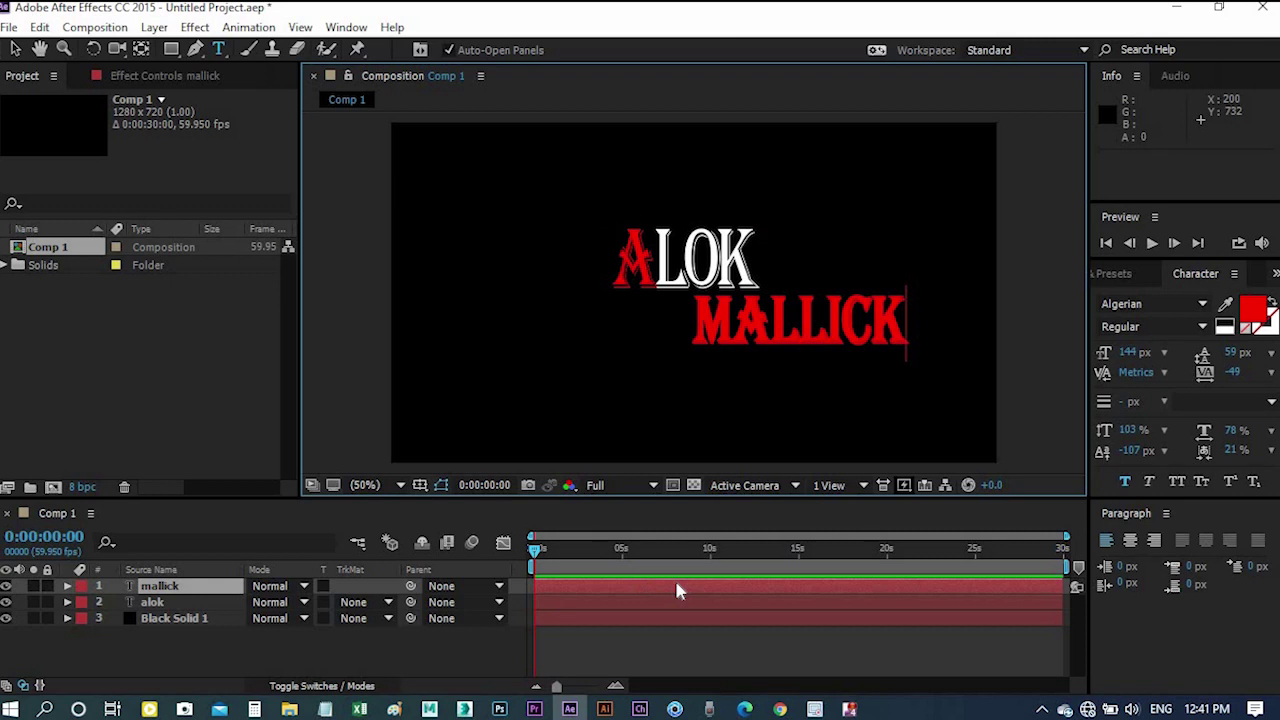
click(141, 592)
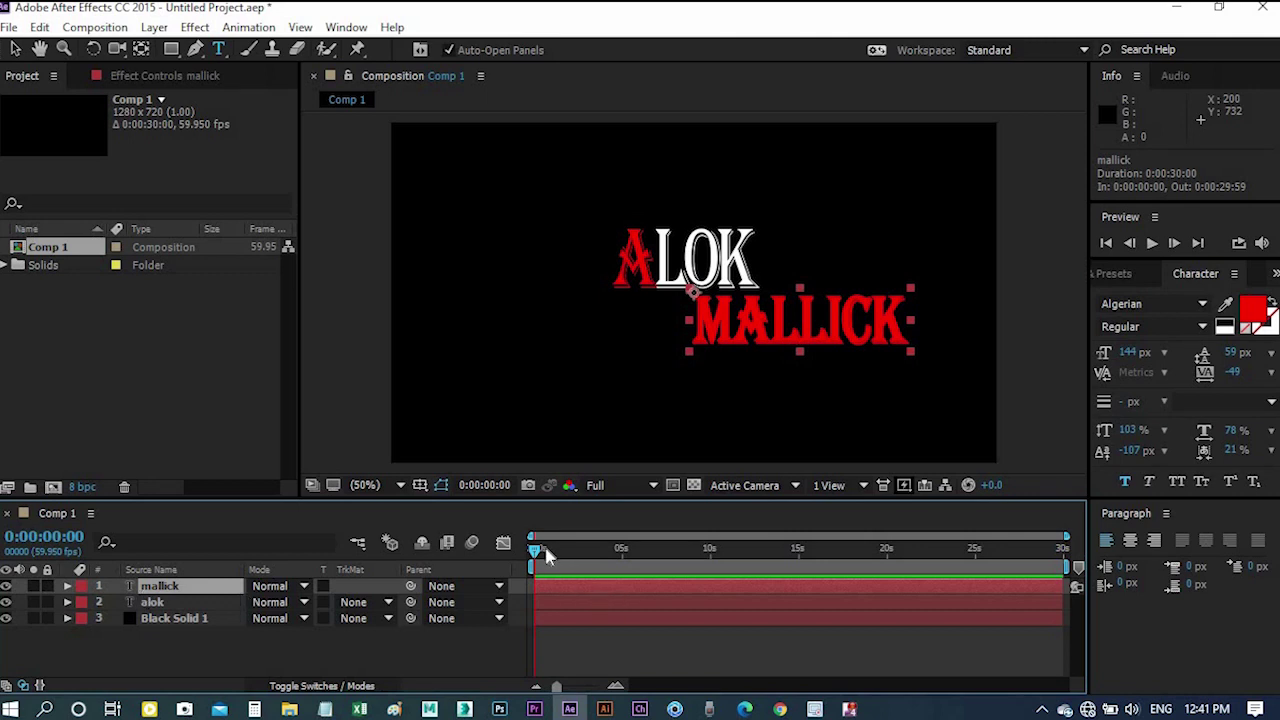
Slide the mallick layer so it starts at 0:00:04:56, after ALOK appears
drag(537, 555, 623, 560)
drag(623, 553, 627, 554)
drag(537, 585, 621, 586)
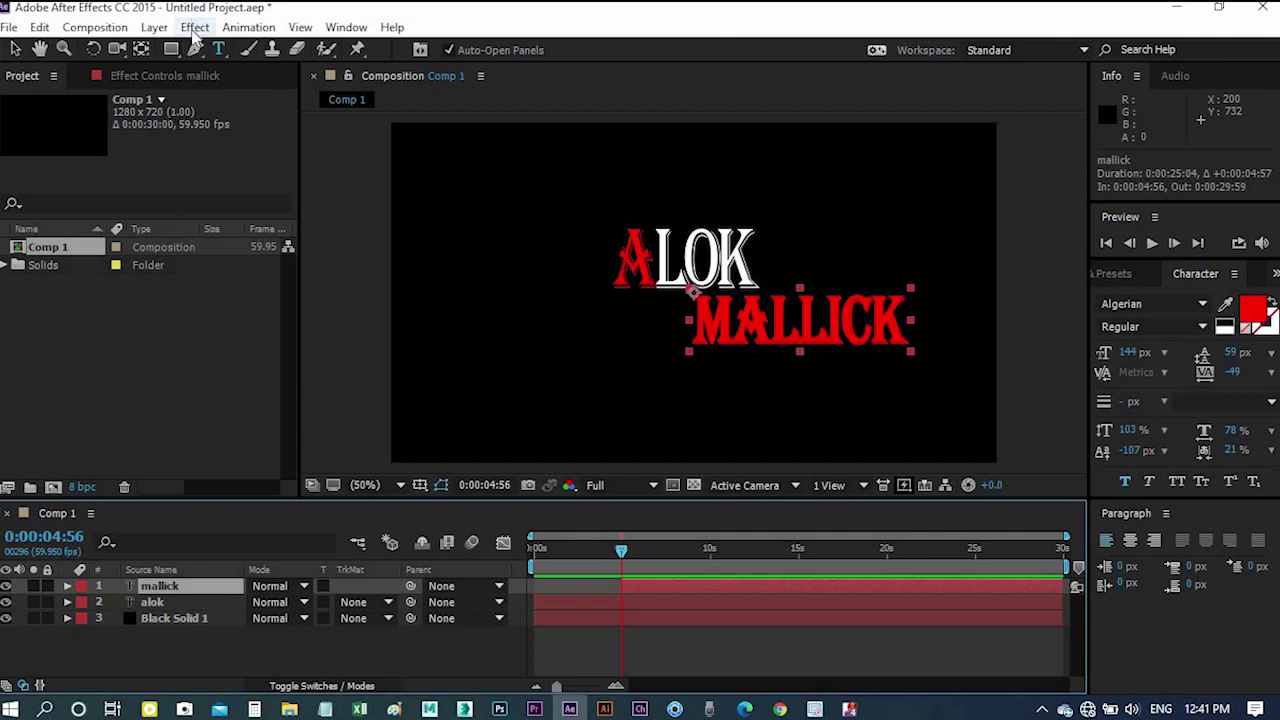
click(195, 28)
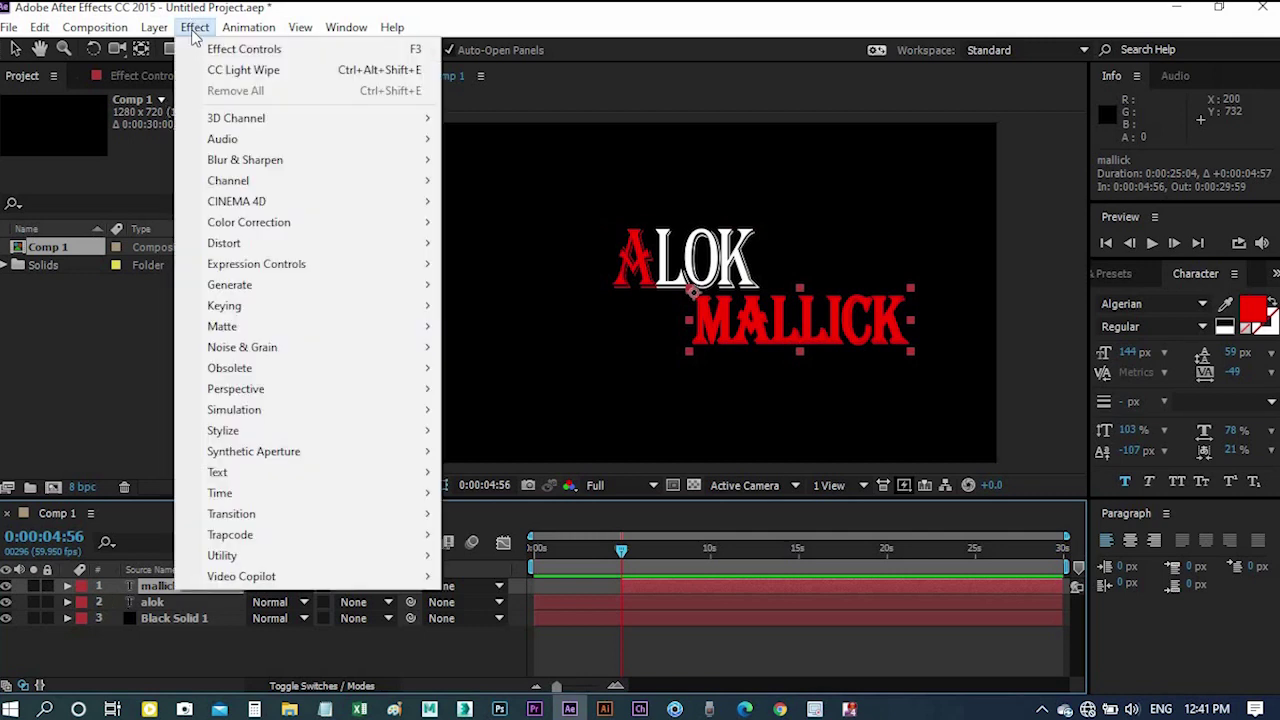
Search Effects & Presets for 'glo' so the Stylize Glow effect is listed
mouse_move(238, 432)
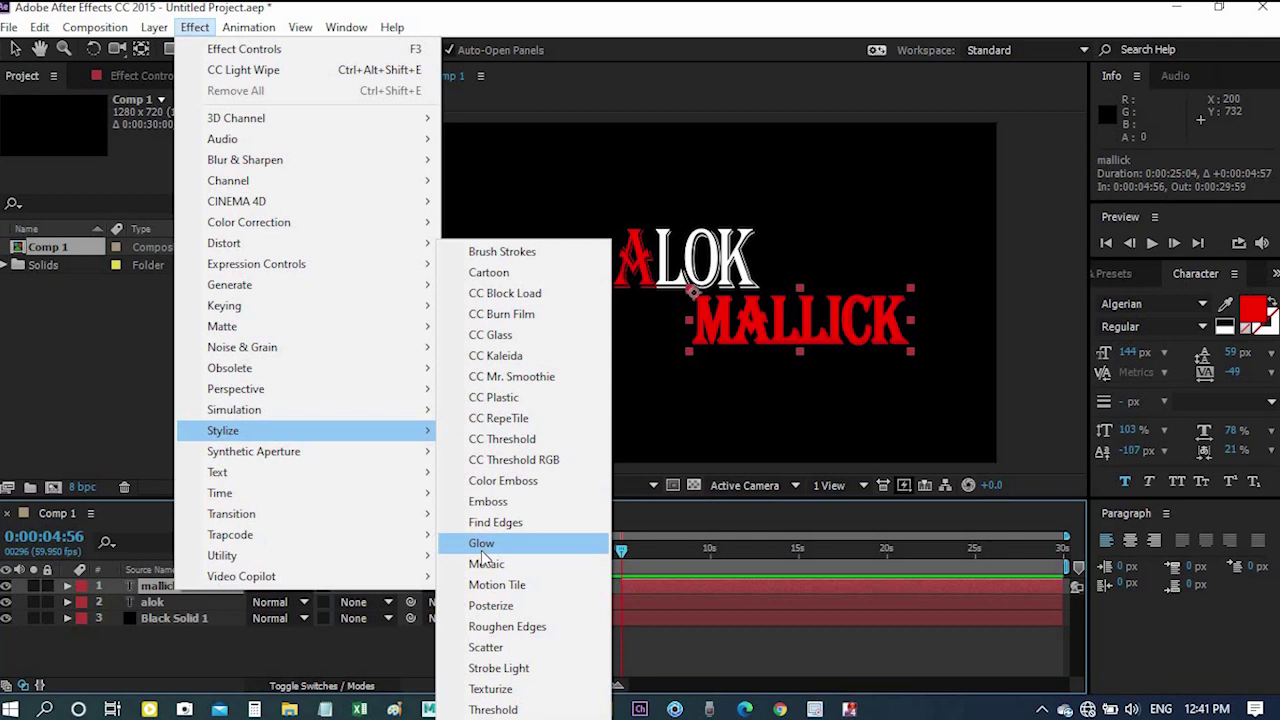
click(1131, 279)
click(1129, 272)
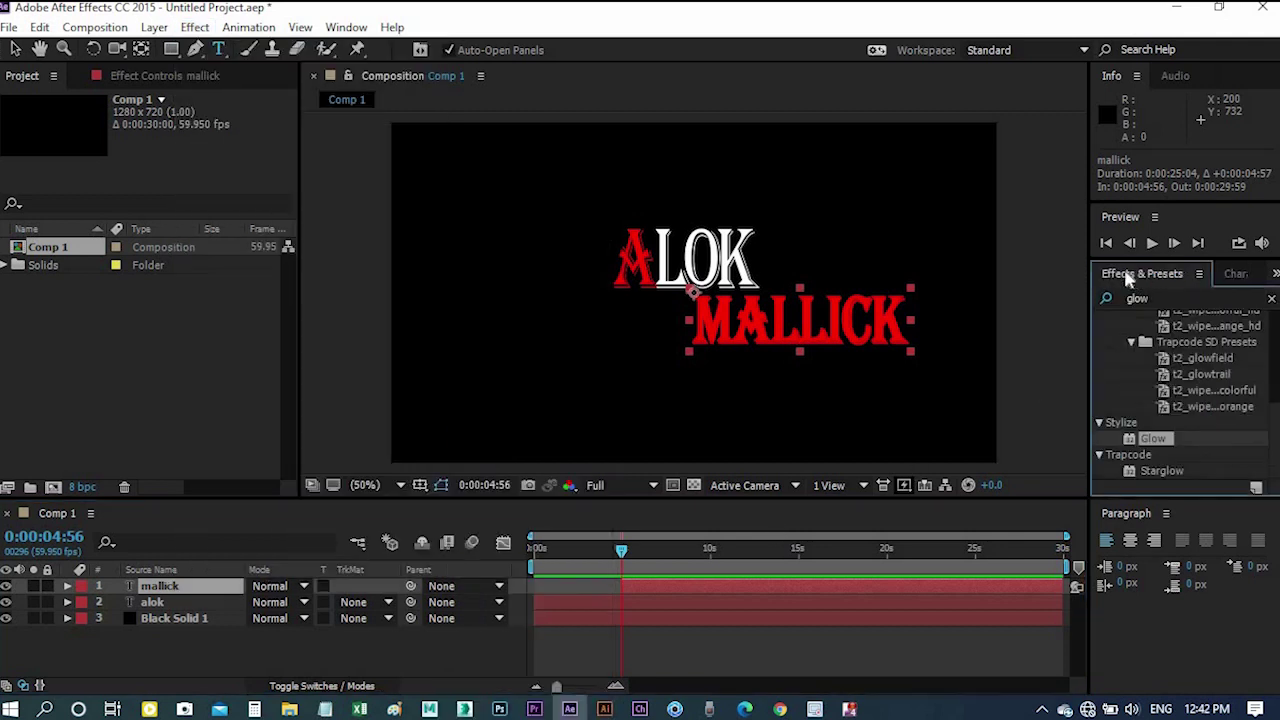
click(1116, 298)
text(glo)
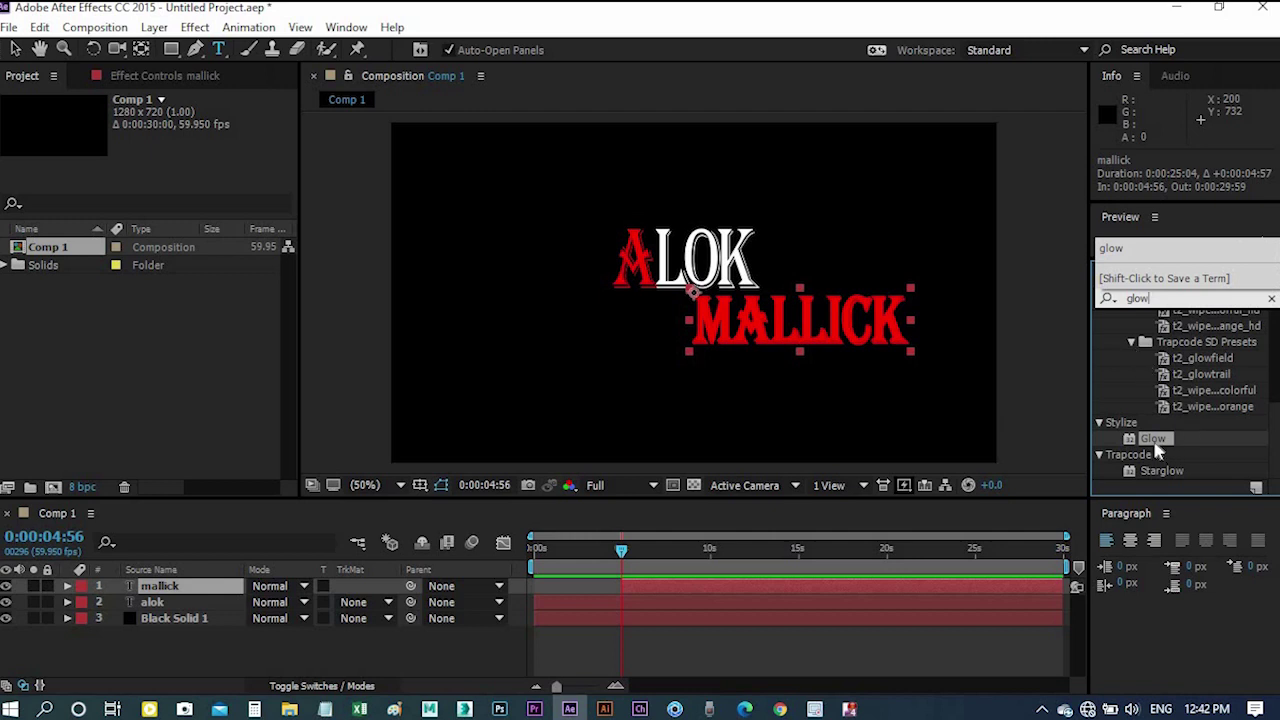
drag(1153, 439, 173, 591)
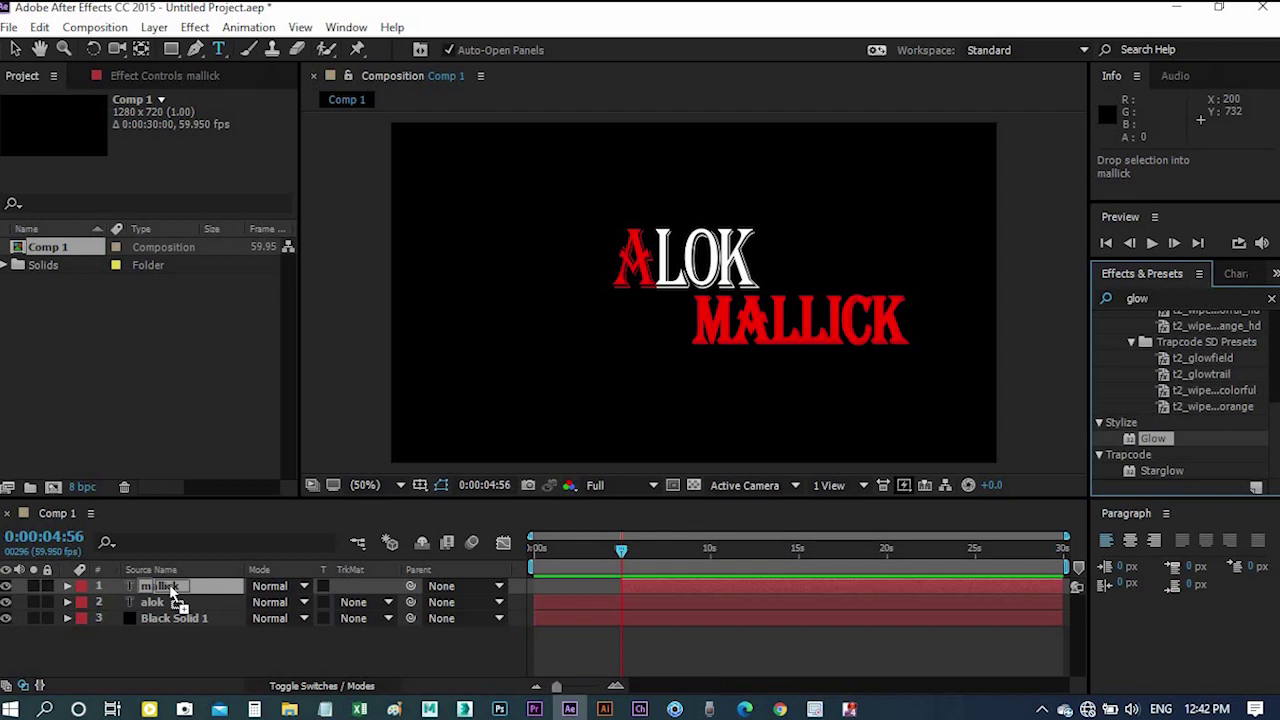
Apply Glow to the mallick layer with Glow Threshold 80% and Glow Radius 30
drag(170, 585, 170, 586)
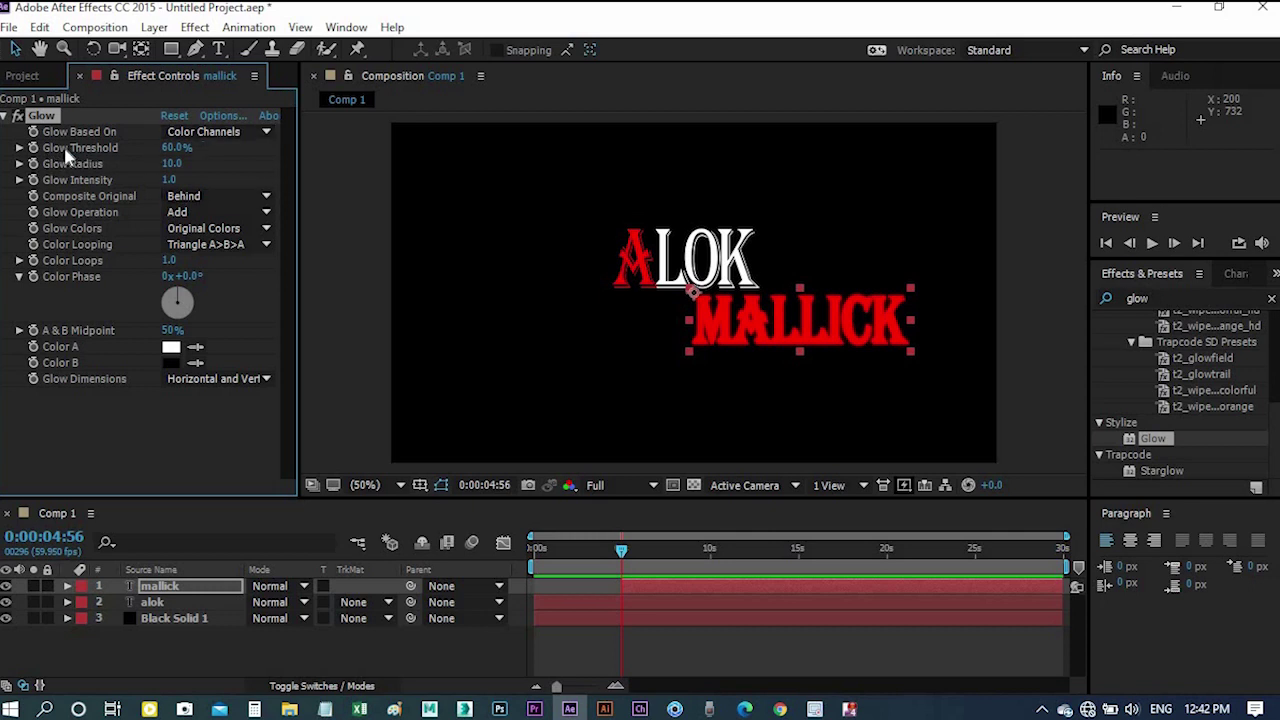
click(172, 150)
text(80)
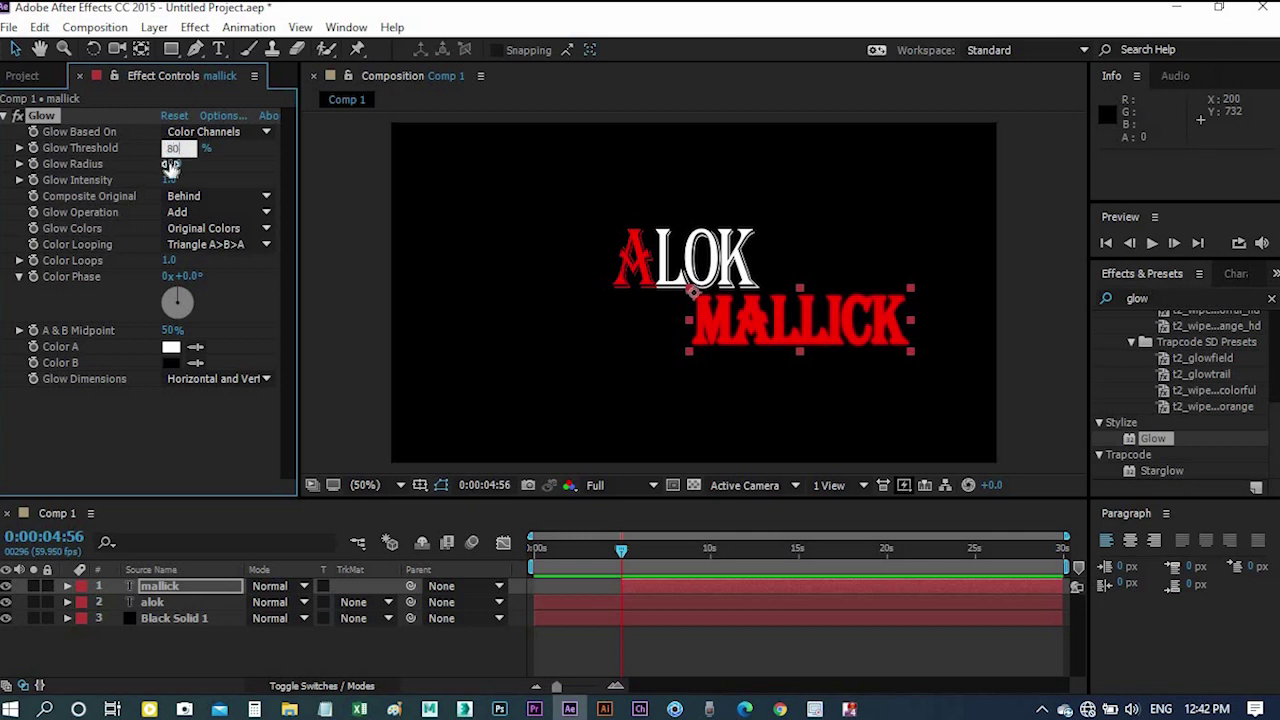
click(170, 163)
text(30)
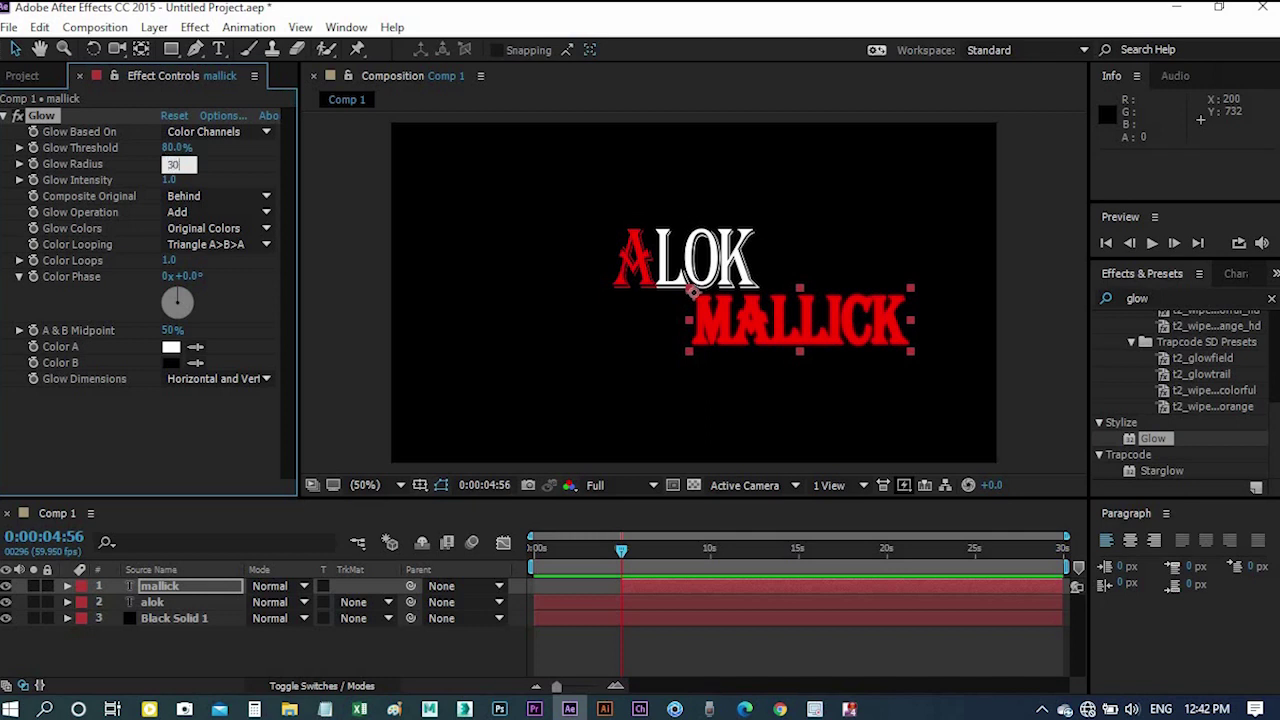
click(226, 158)
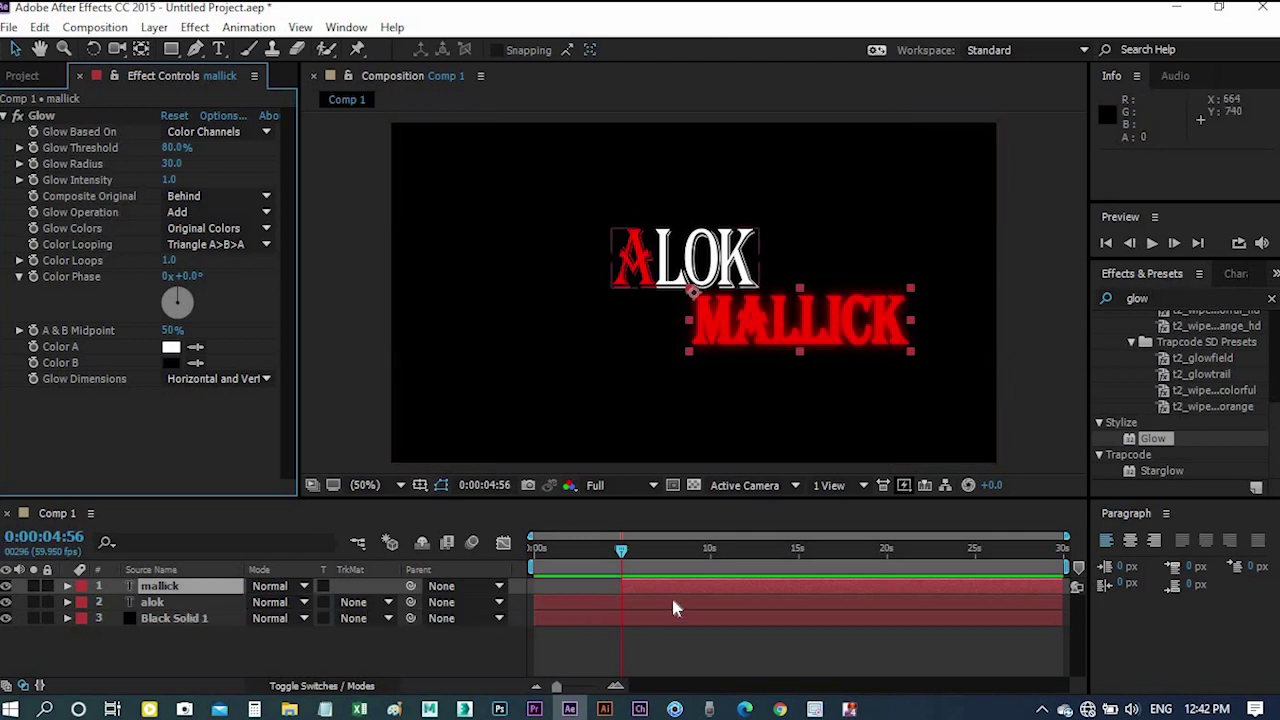
click(218, 604)
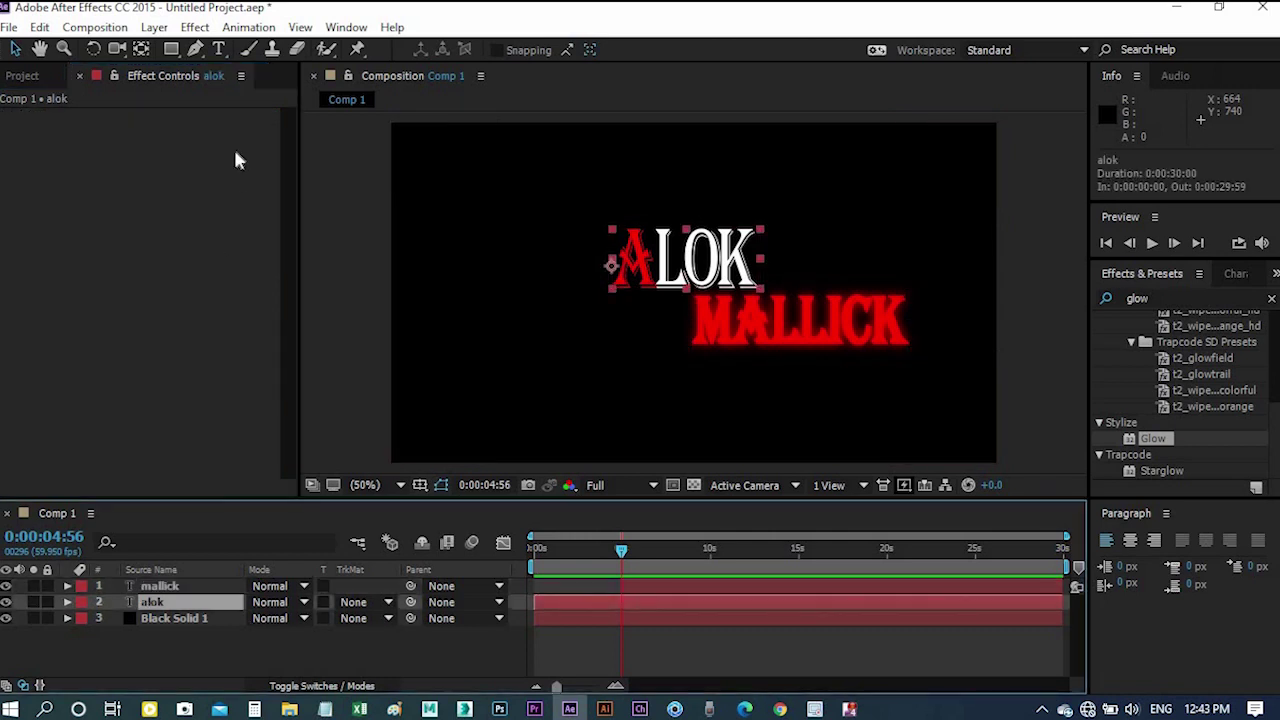
Drop Glow onto the alok layer and set Threshold 80%, Radius 30 in Effect Controls
drag(1152, 438, 193, 597)
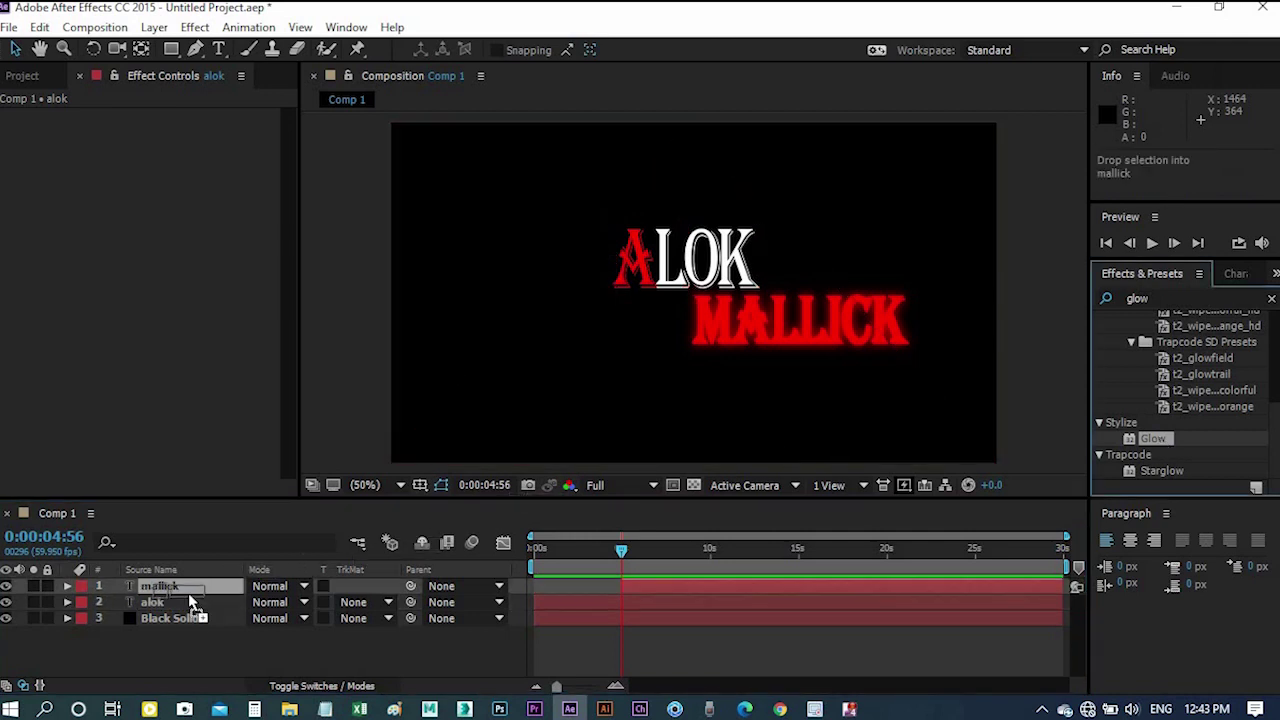
drag(192, 589, 184, 604)
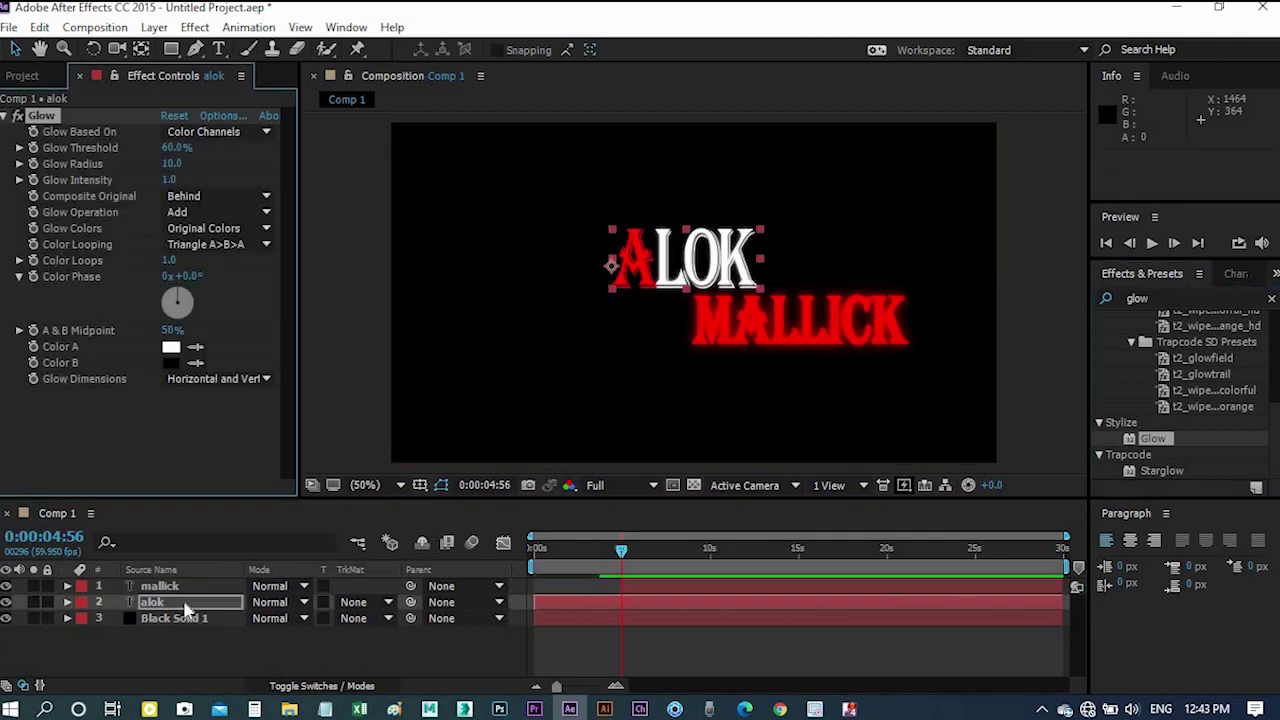
click(172, 147)
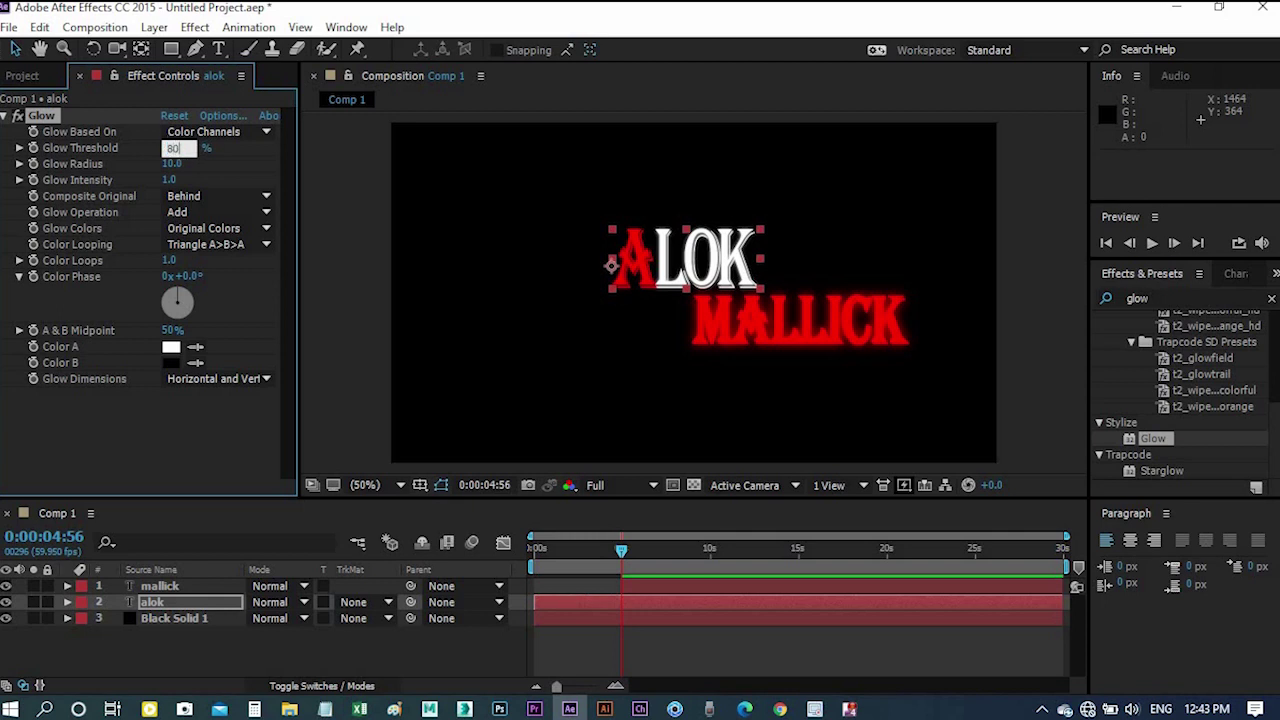
key(Tab)
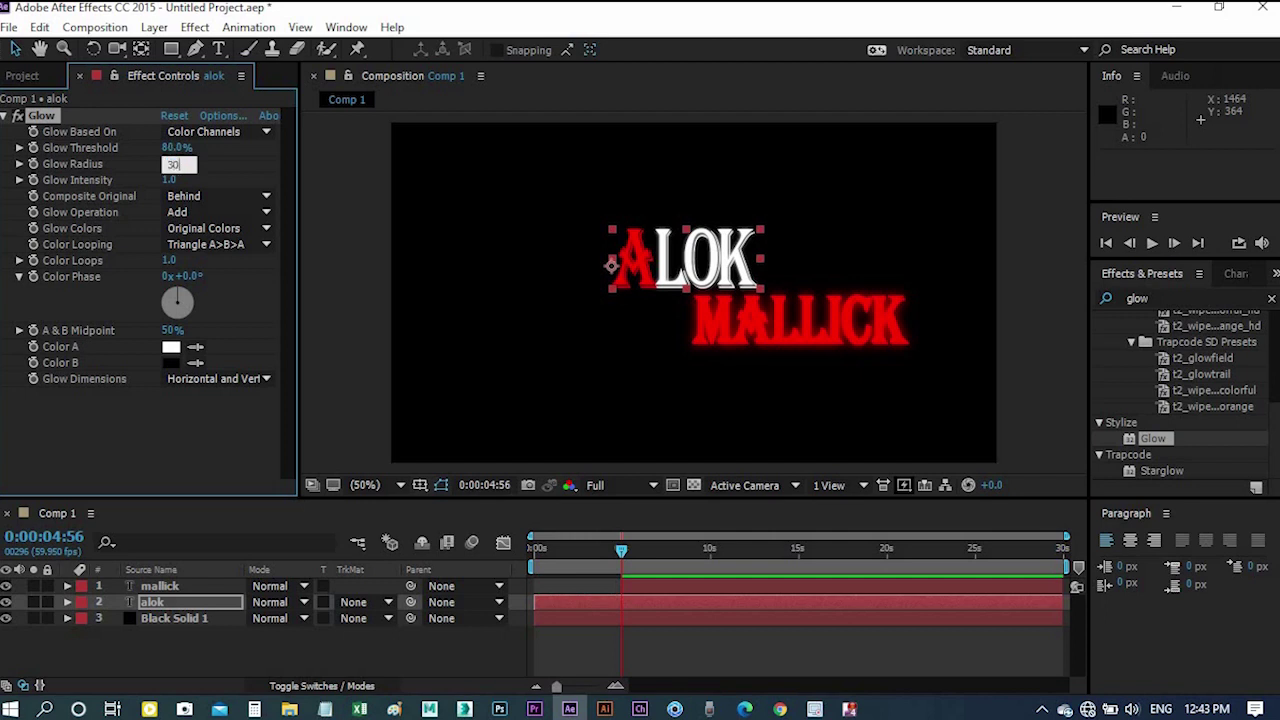
click(254, 156)
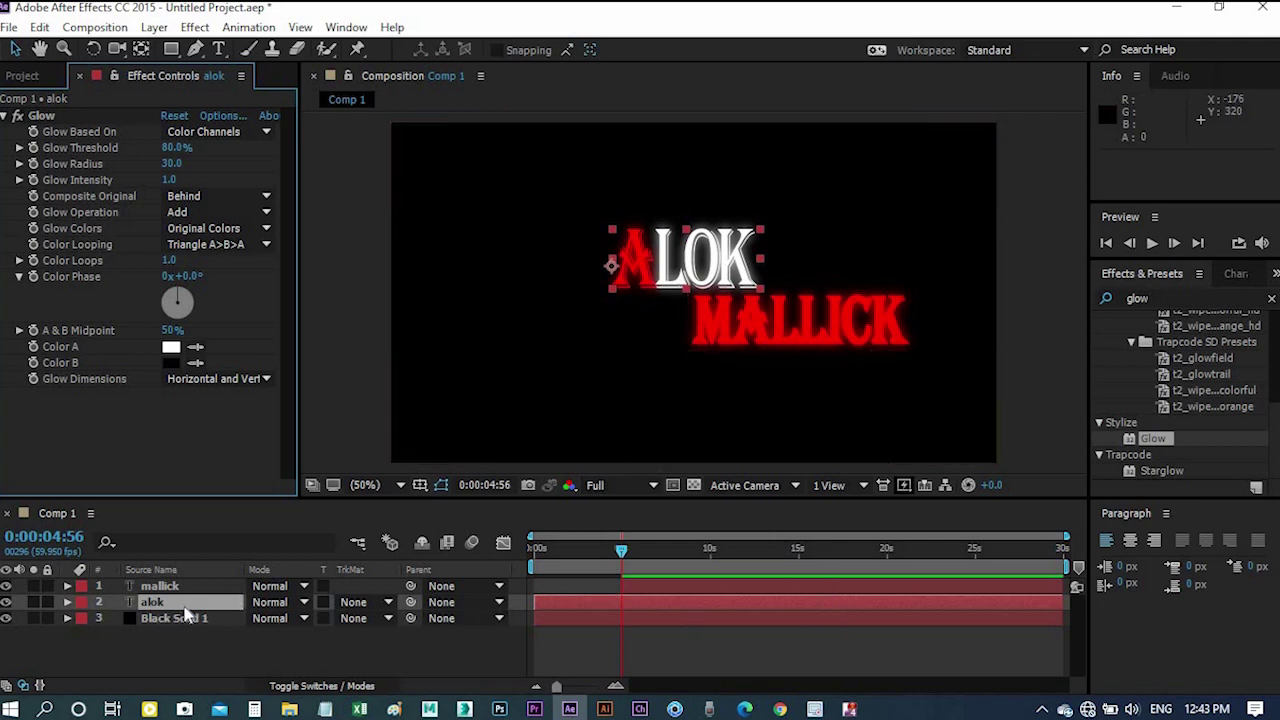
Apply Effect > Transition > CC Light Wipe to the alok layer
click(195, 27)
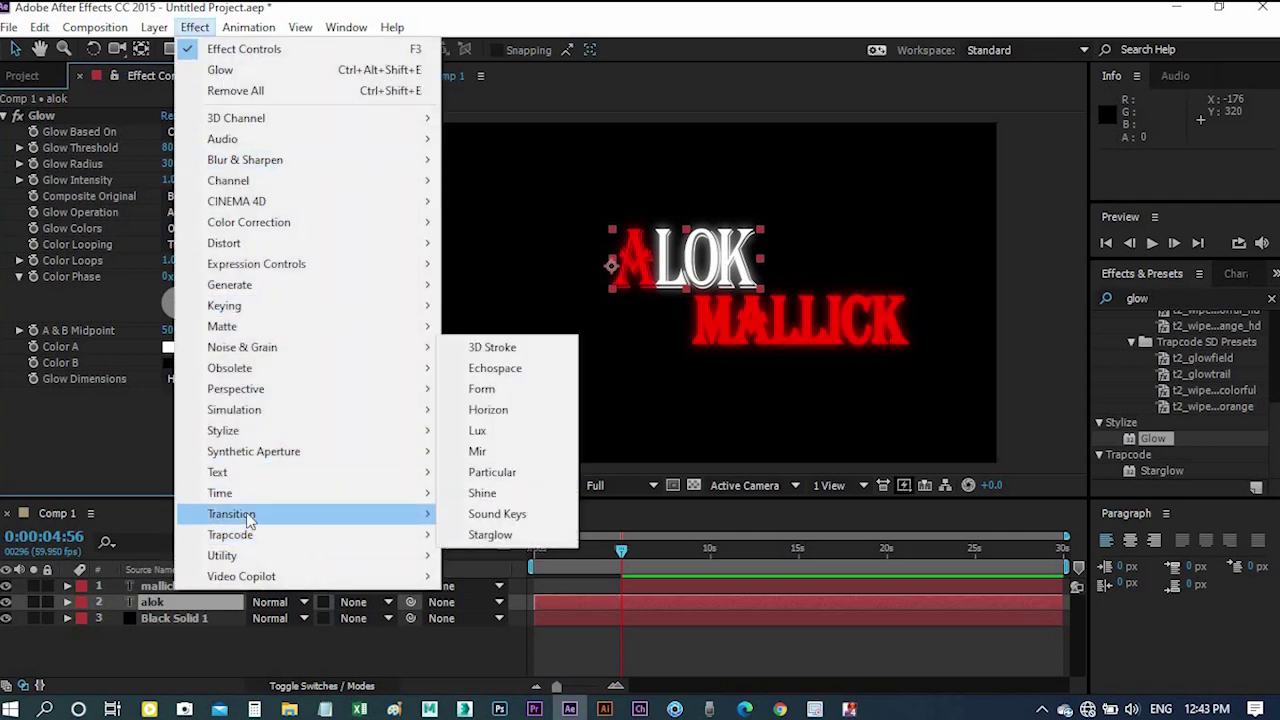
mouse_move(249, 516)
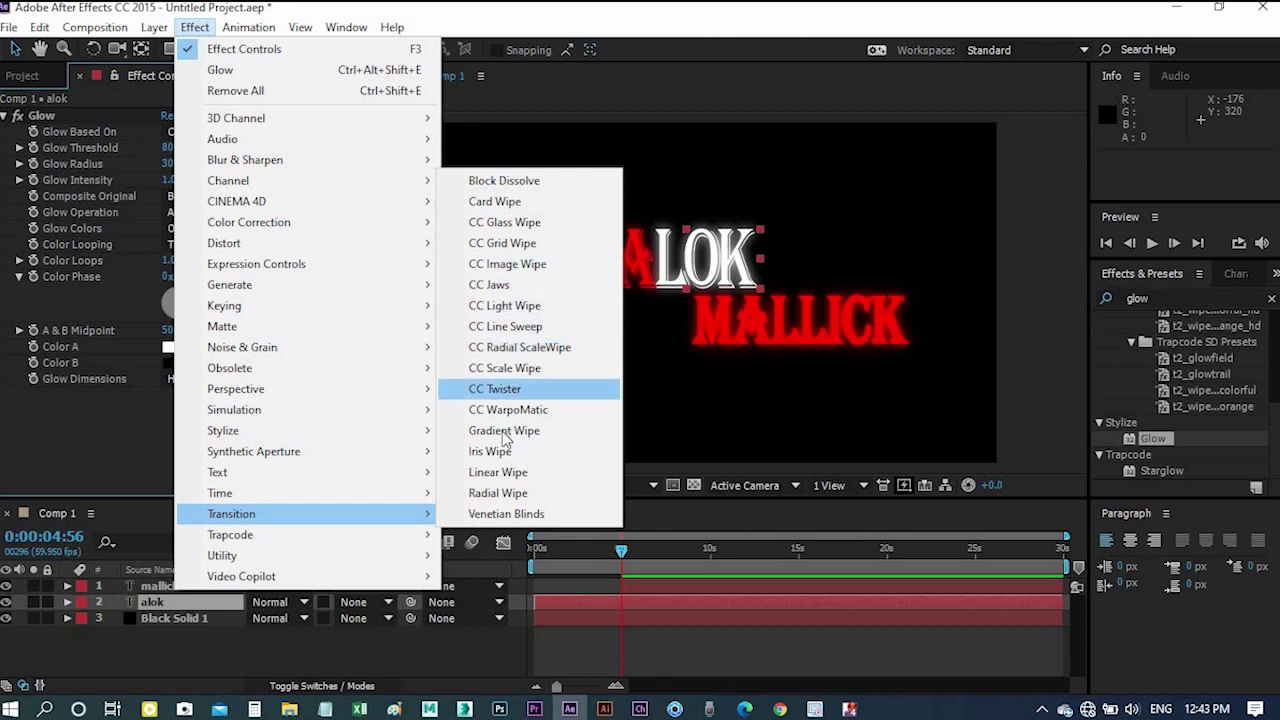
click(519, 308)
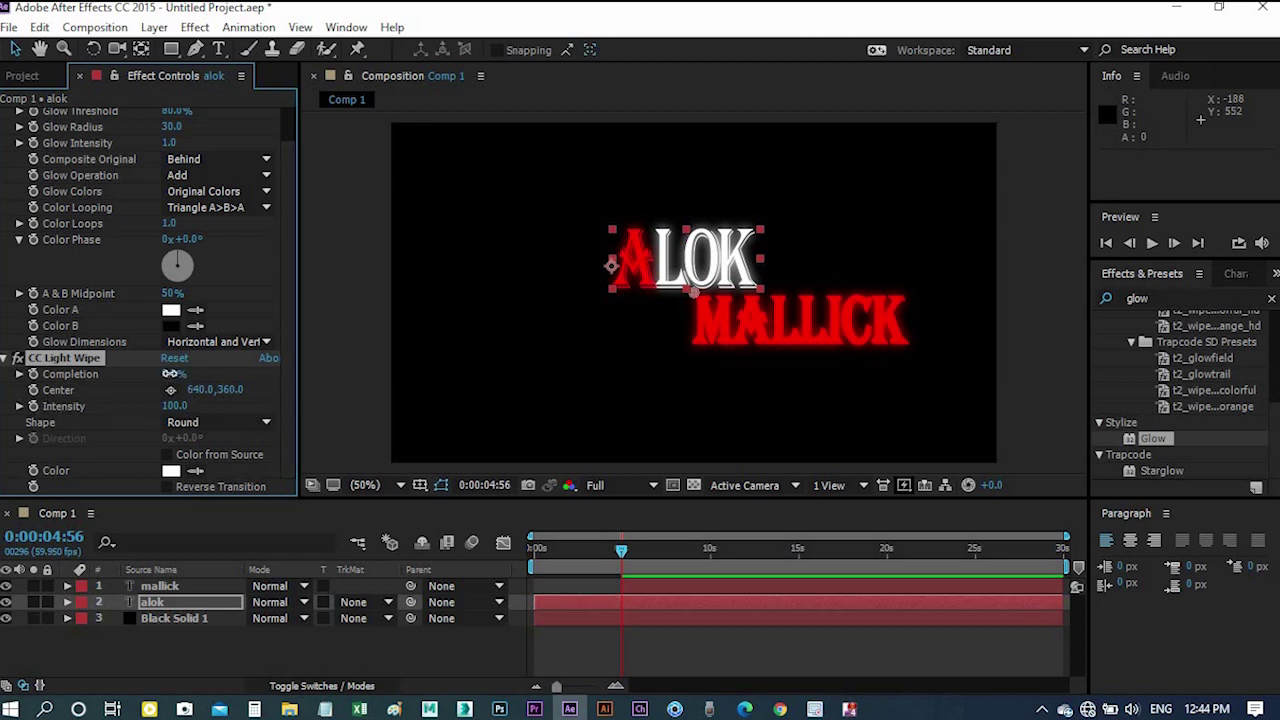
Move the alok light wipe centre onto ALOK at 620,290 and set Completion to 28%
drag(165, 373, 186, 384)
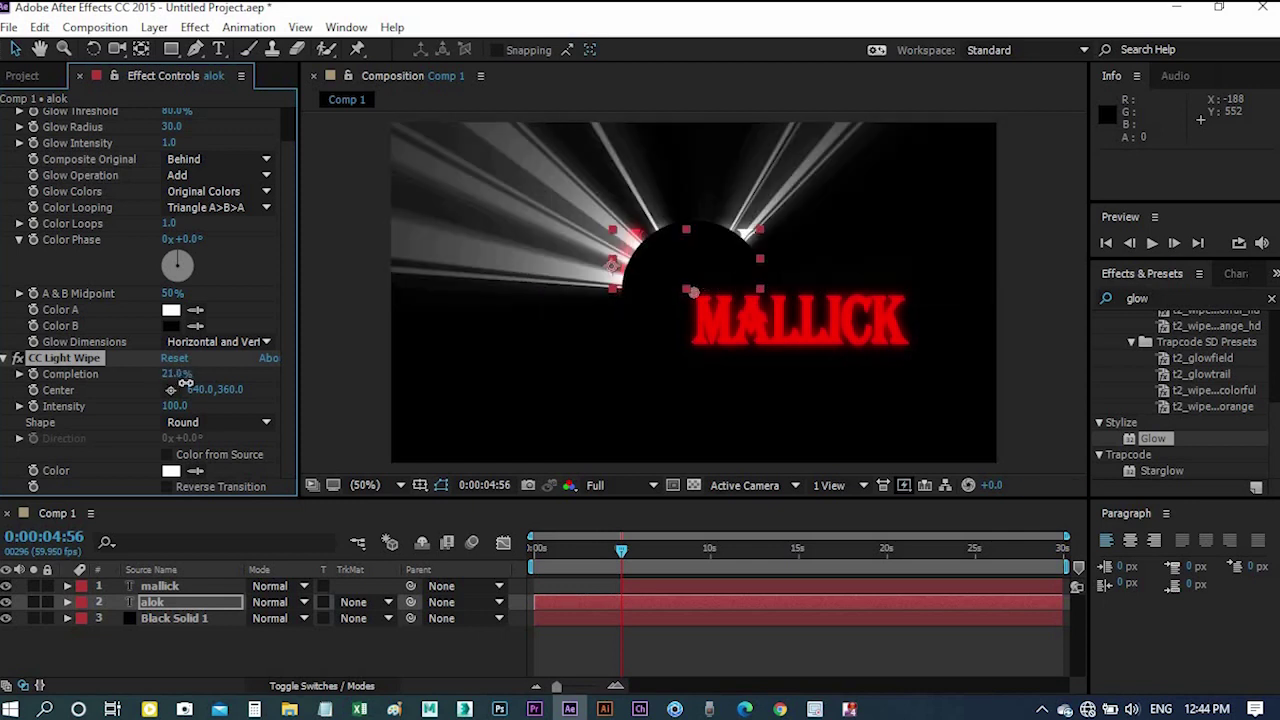
drag(694, 297, 684, 262)
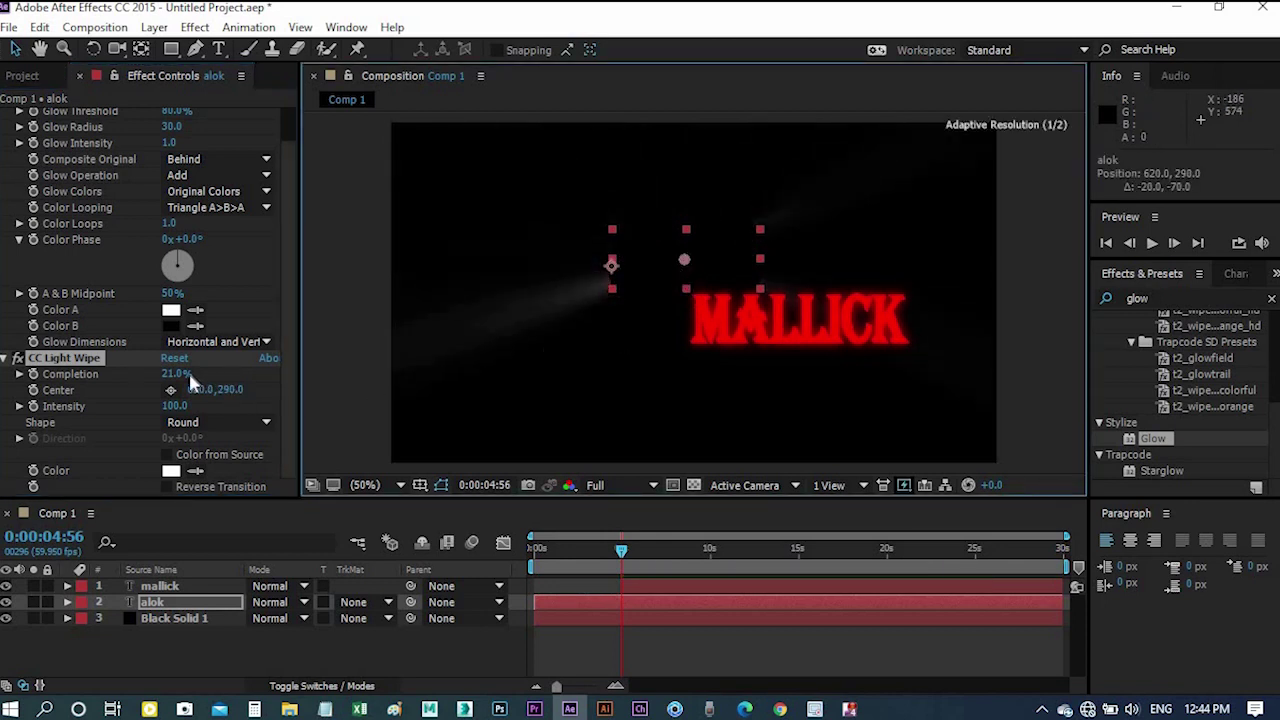
mouse_move(162, 376)
mouse_down()
mouse_move(175, 386)
mouse_move(160, 389)
mouse_up()
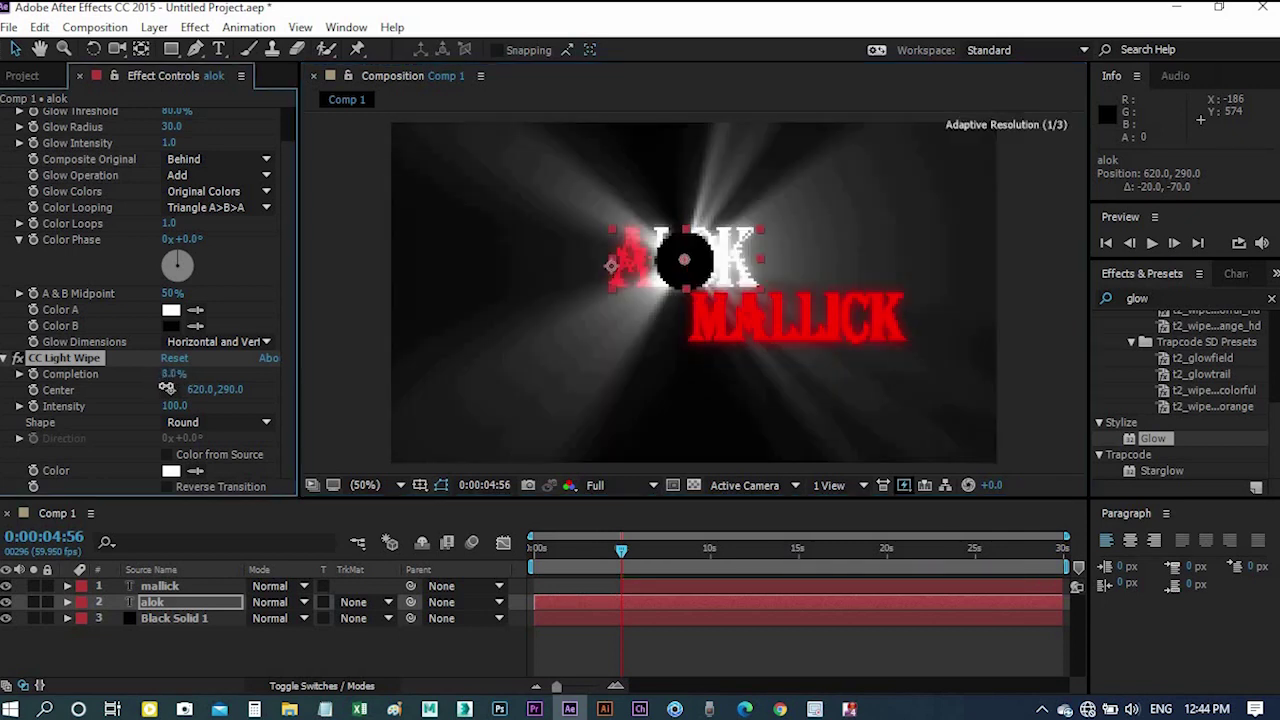
mouse_move(166, 390)
mouse_down()
mouse_move(174, 402)
mouse_move(160, 401)
mouse_move(180, 402)
mouse_up()
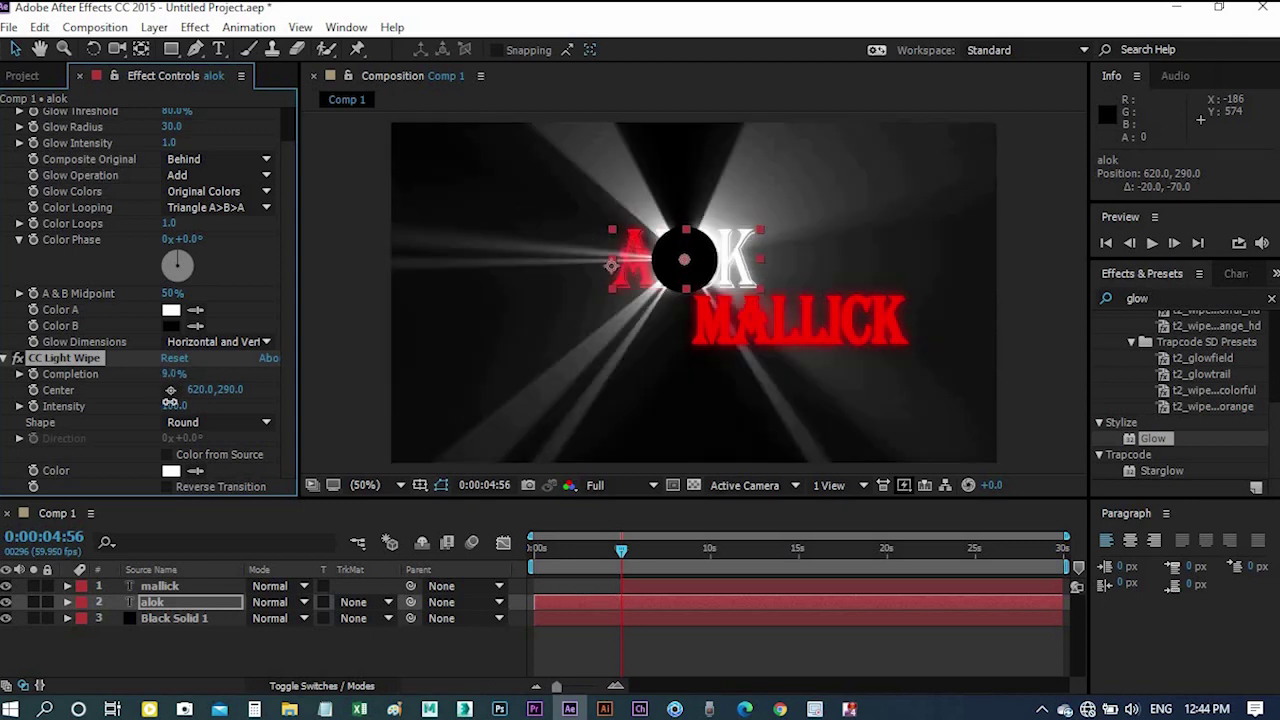
drag(181, 401, 176, 393)
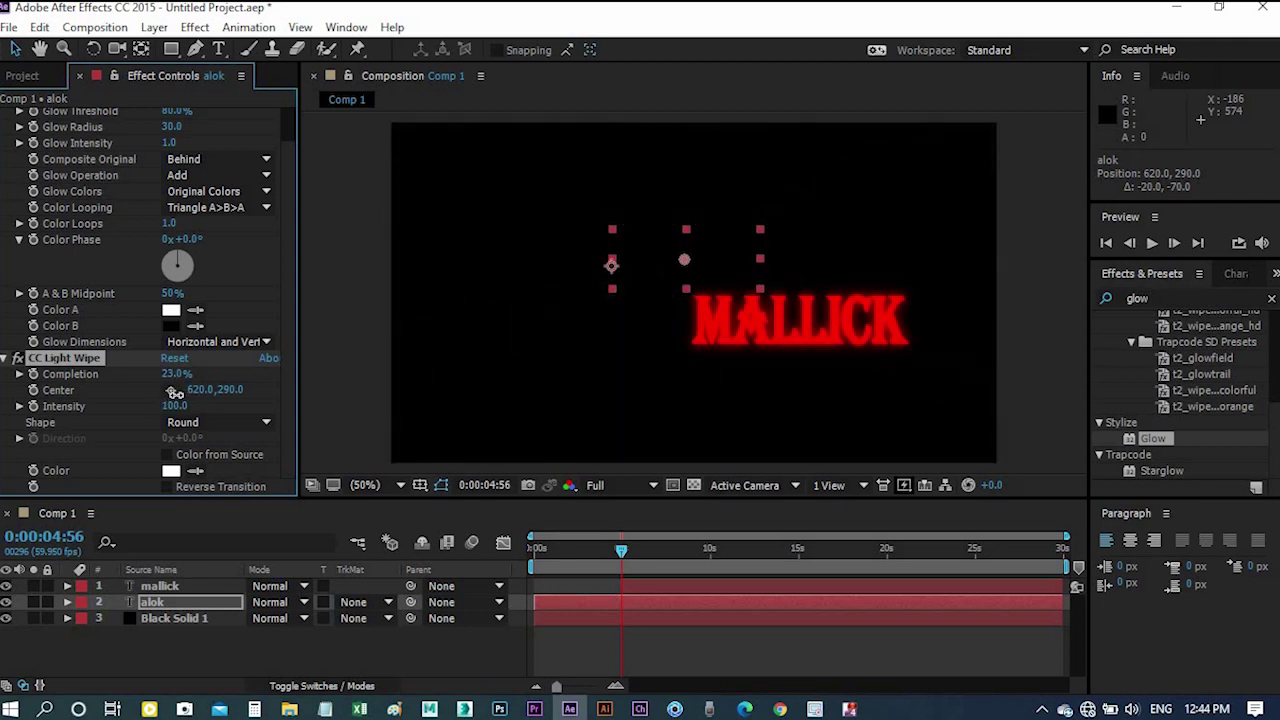
drag(174, 392, 174, 392)
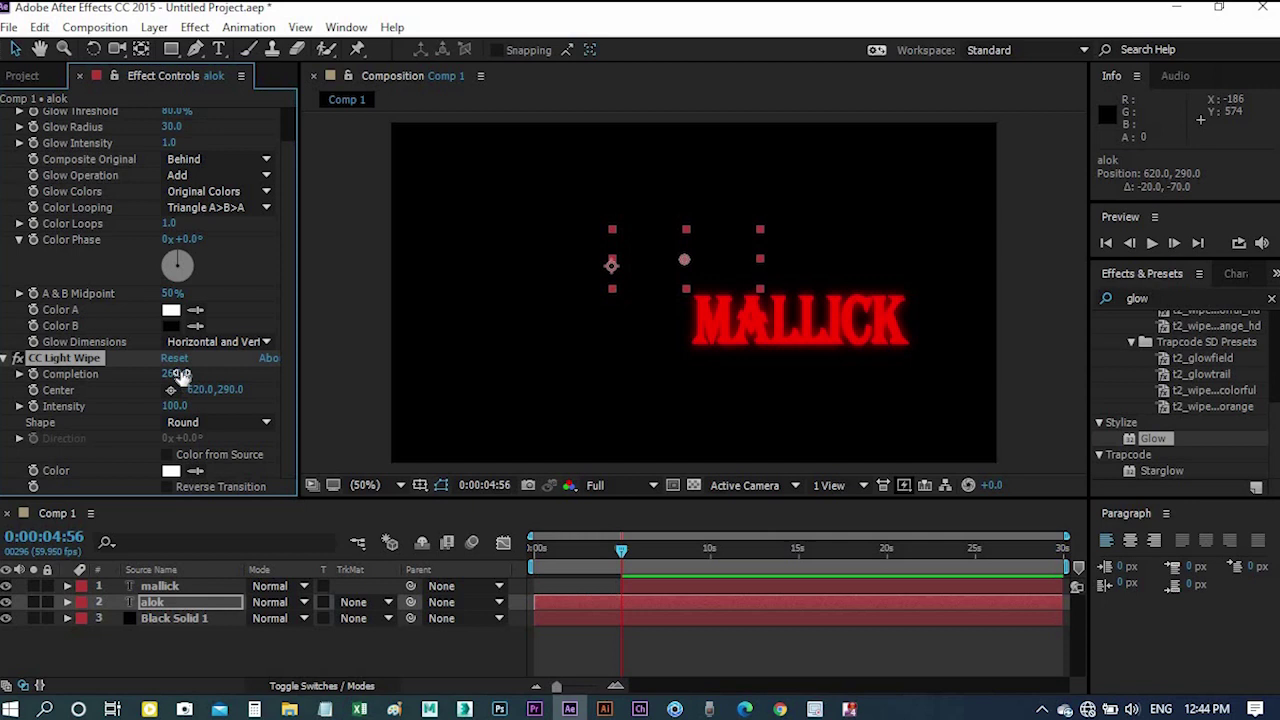
click(168, 375)
Keyframe alok wipe Completion from 28% at 0 s to 0% at 0:00:04:56, then preview
drag(621, 553, 18, 455)
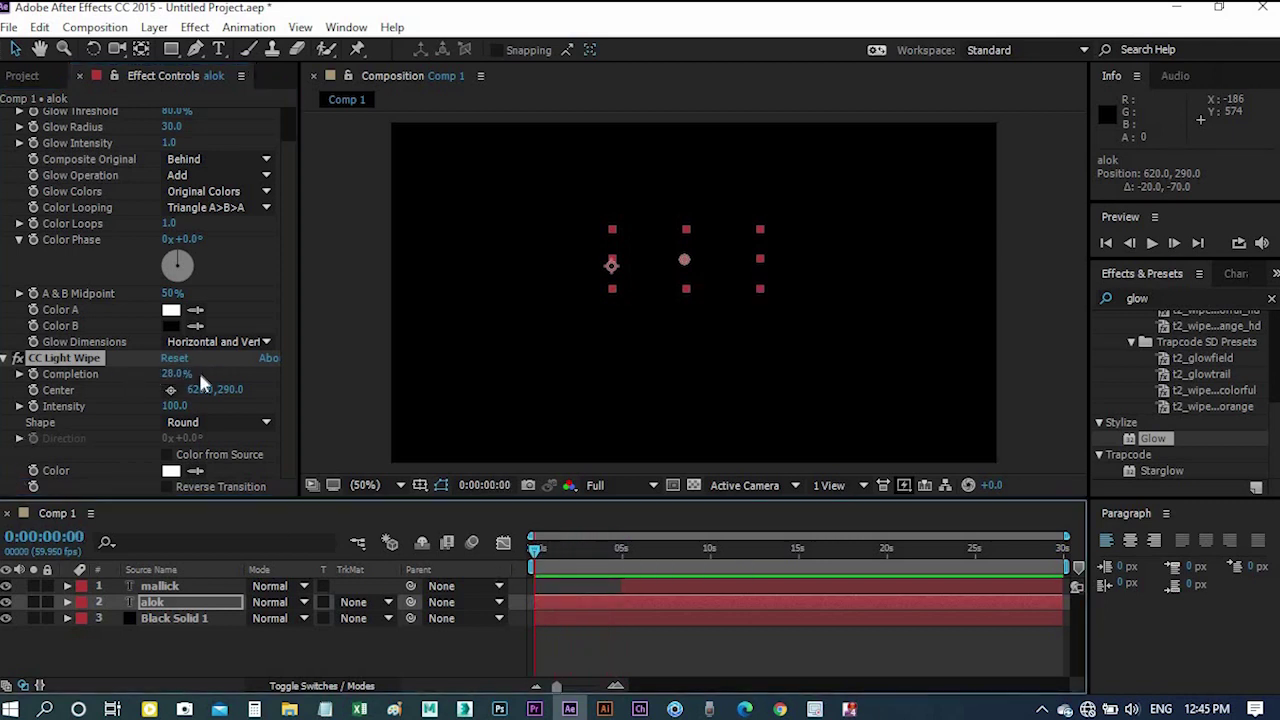
click(34, 375)
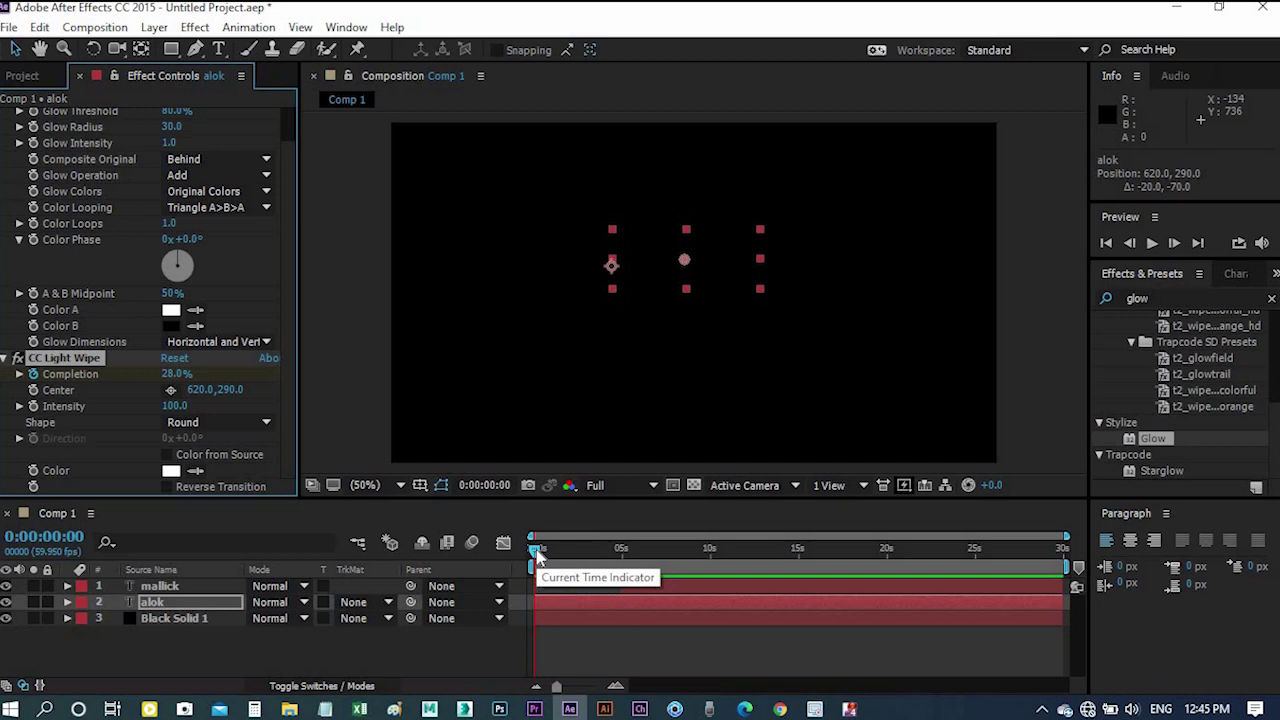
drag(537, 556, 625, 571)
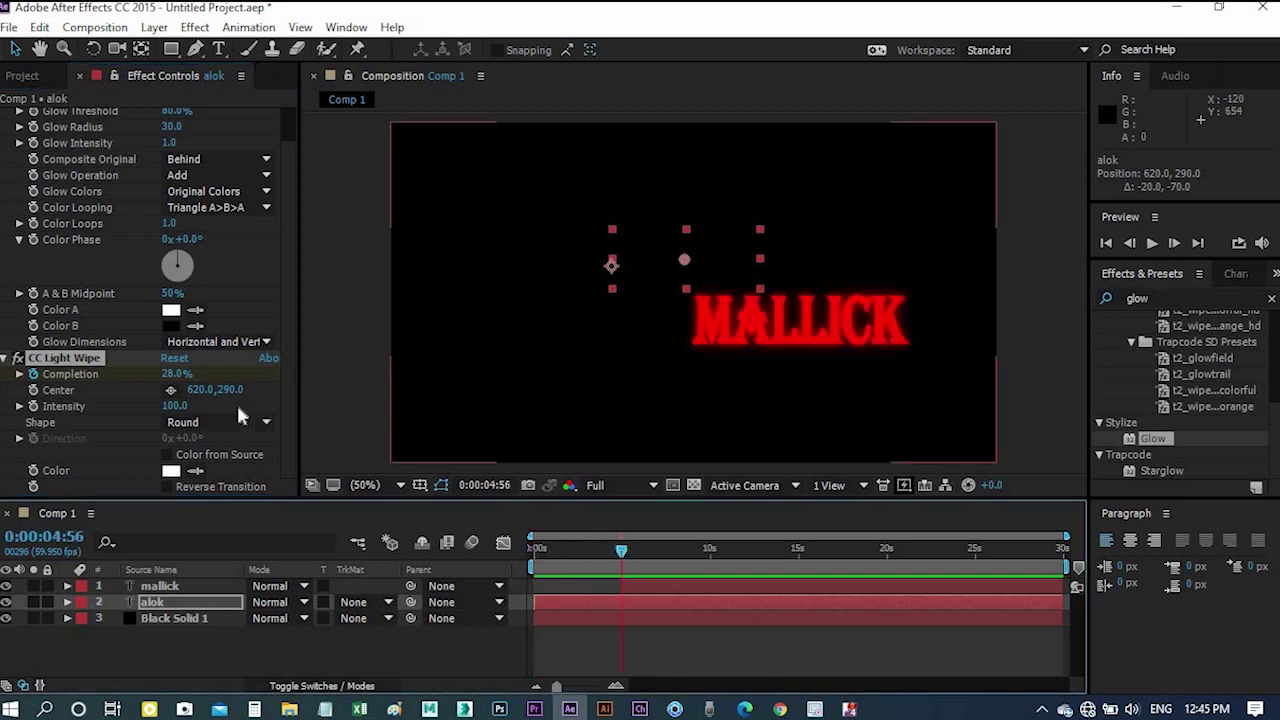
drag(172, 375, 50, 376)
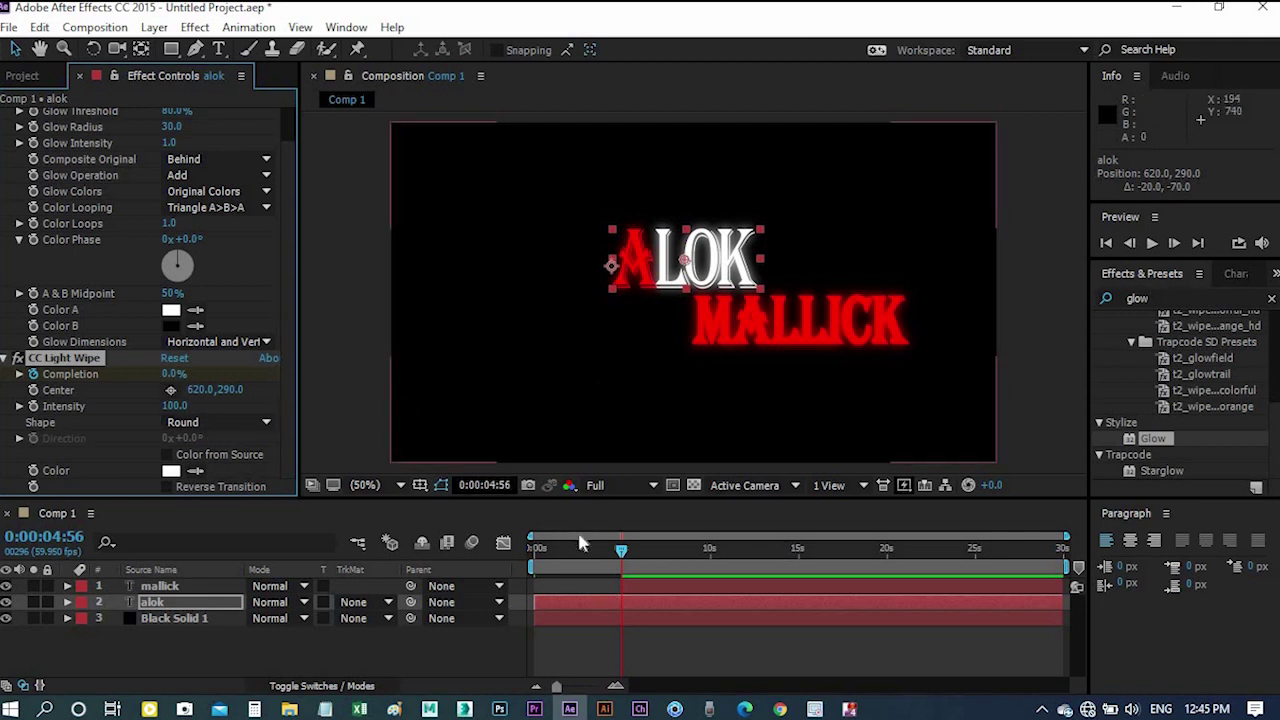
mouse_move(607, 560)
mouse_down()
mouse_move(573, 560)
mouse_move(595, 571)
mouse_up()
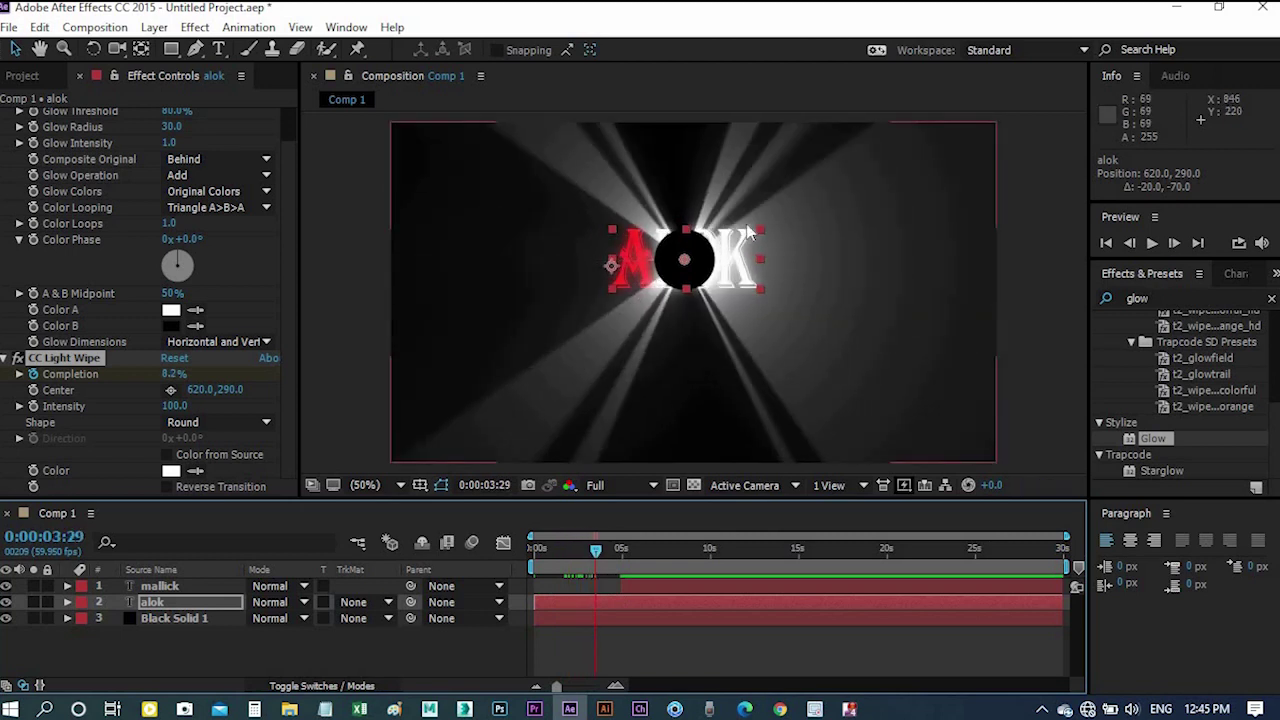
click(177, 406)
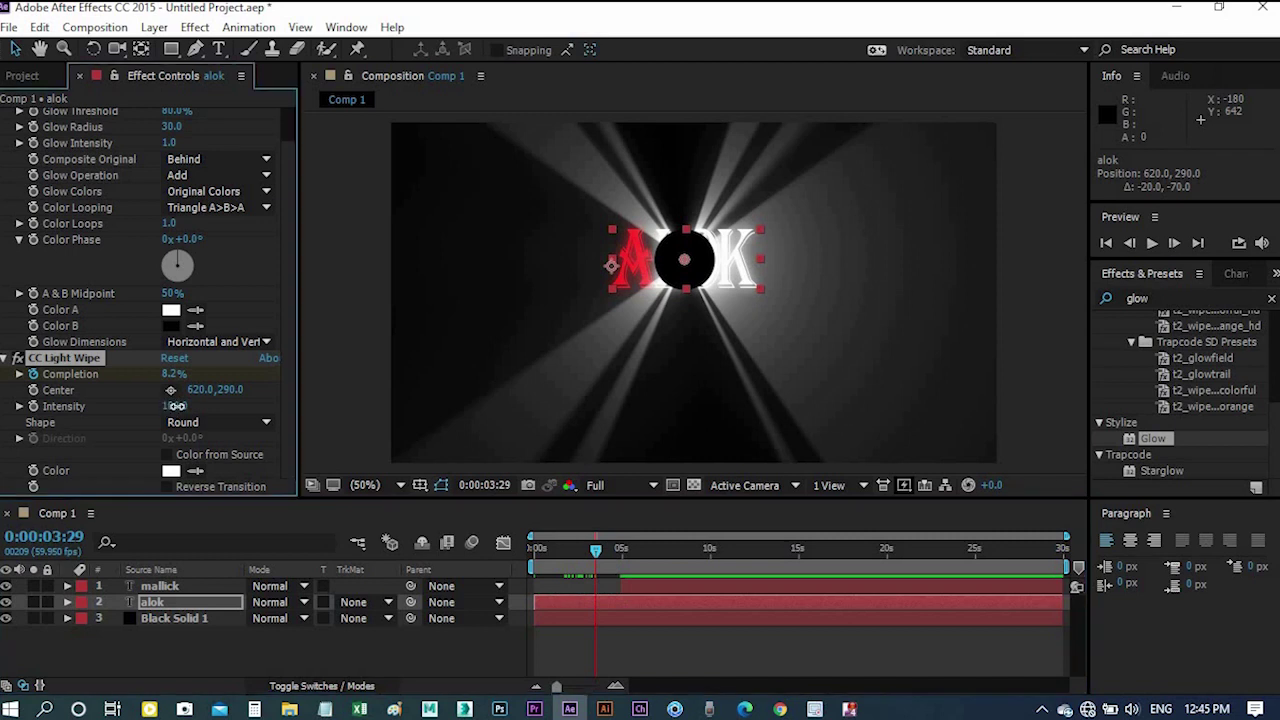
Raise wipe Intensity to 138 and scrub through the wipe to 0:00:04:56
drag(177, 406, 210, 408)
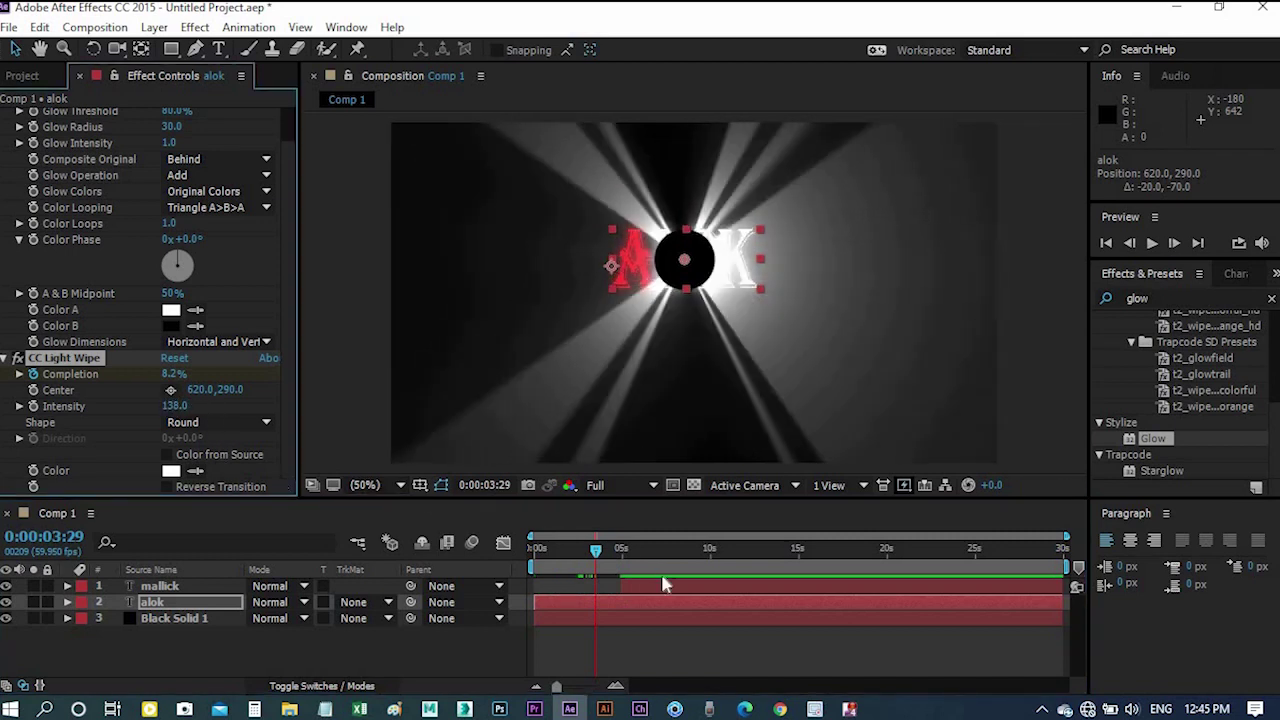
click(560, 548)
drag(540, 566, 510, 554)
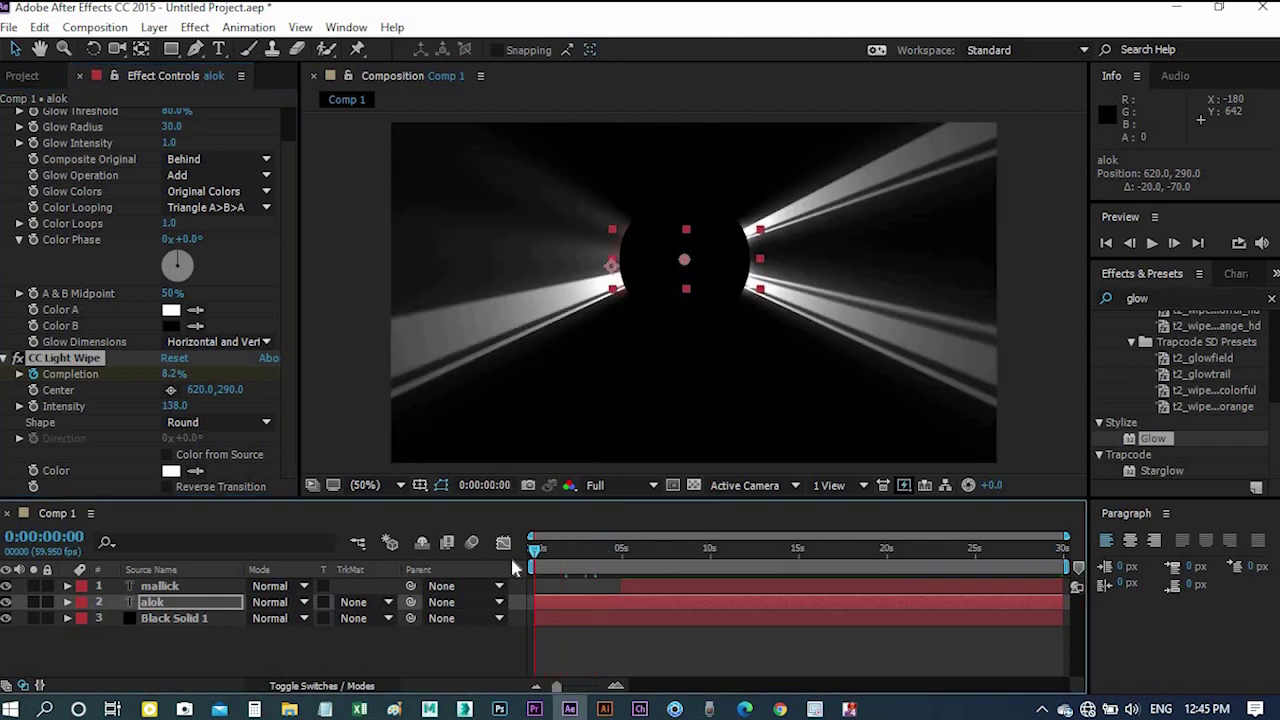
drag(535, 562, 629, 578)
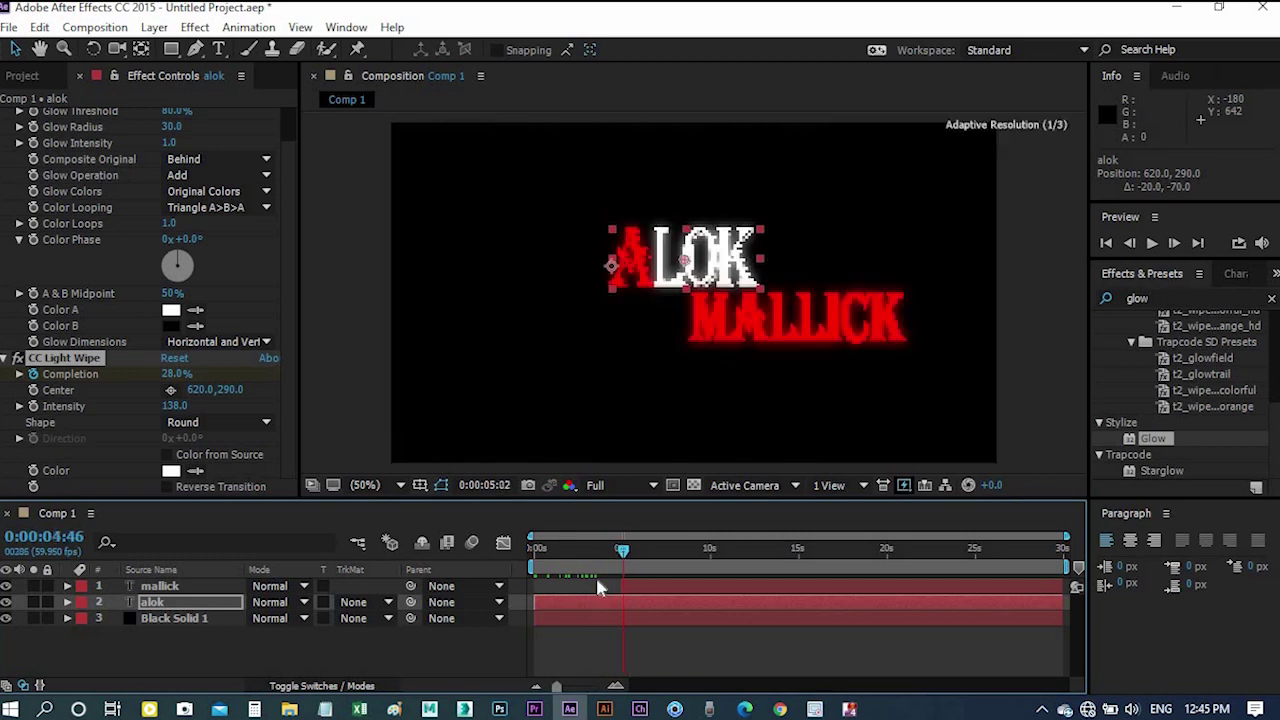
drag(629, 578, 588, 583)
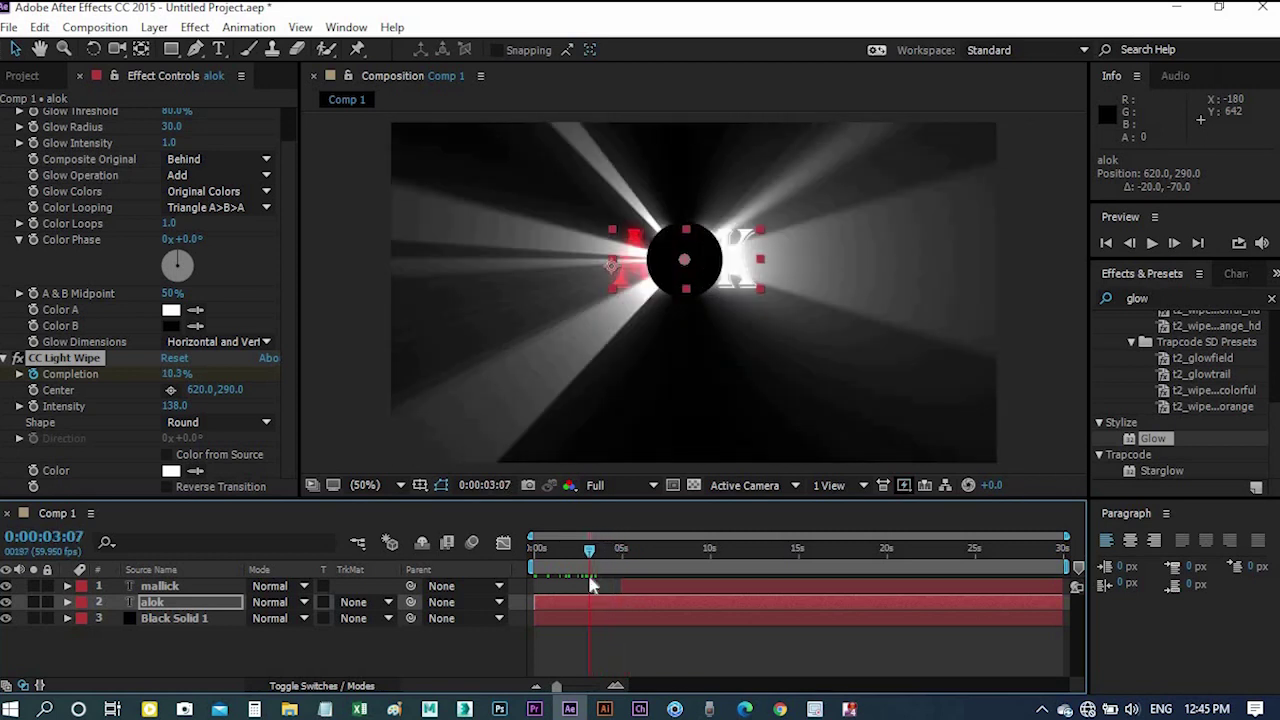
drag(592, 558, 620, 558)
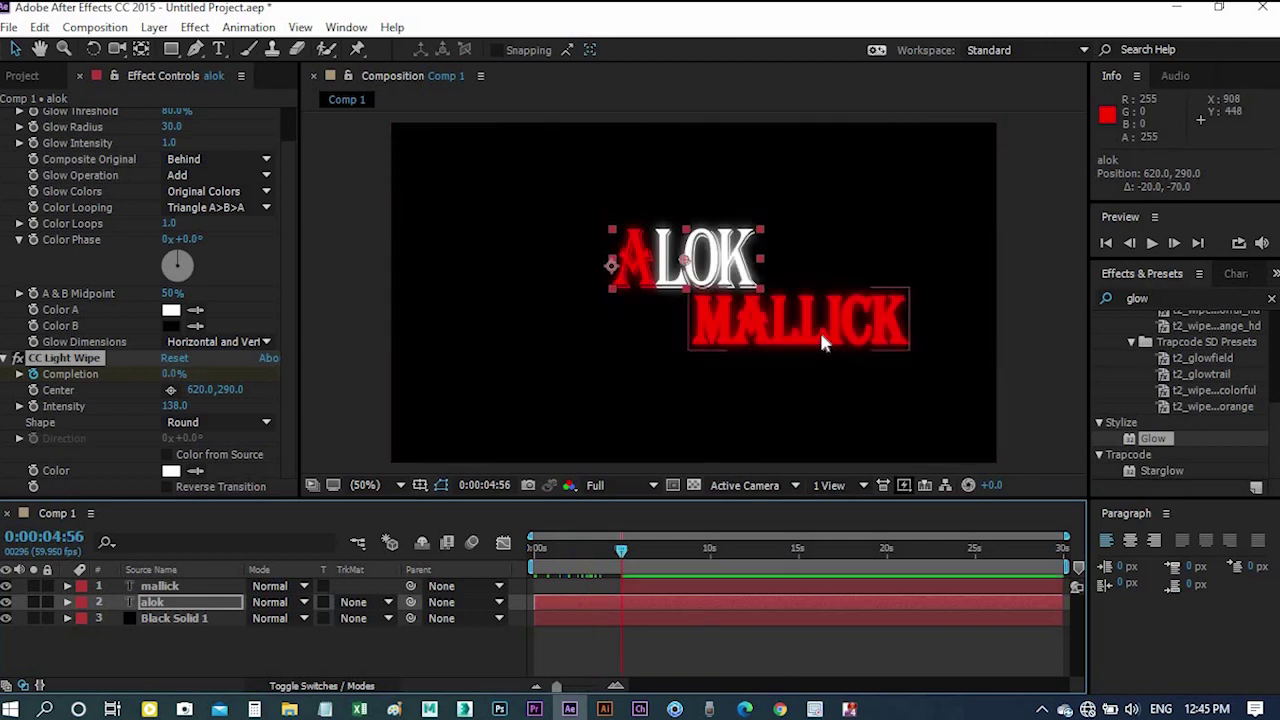
Select the mallick layer, undo the stray Card Wipe, and apply CC Light Wipe instead
click(197, 588)
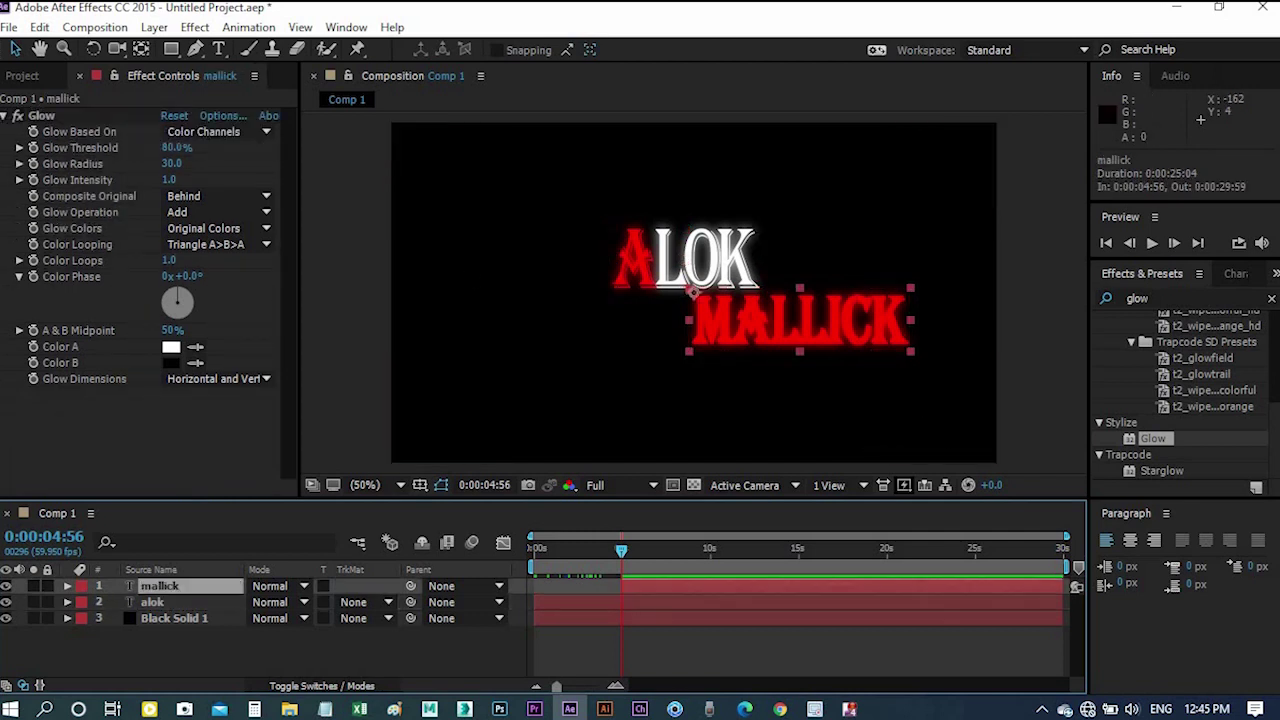
click(195, 27)
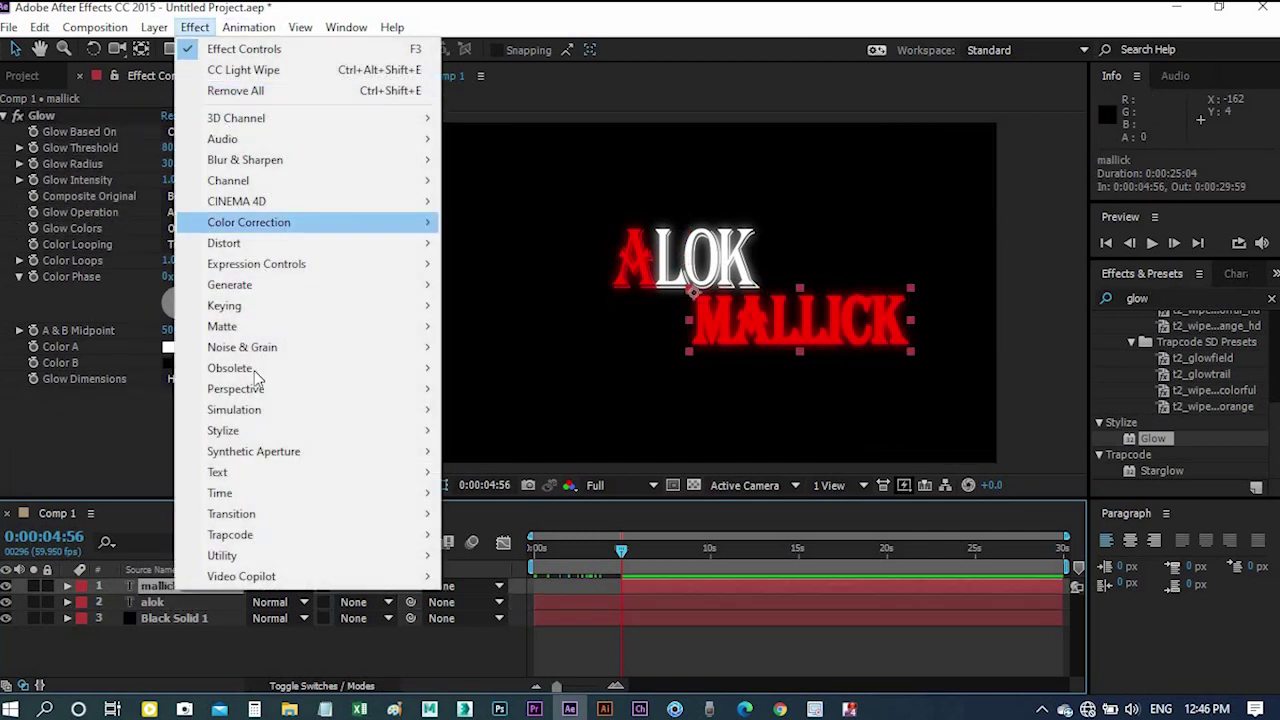
mouse_move(247, 535)
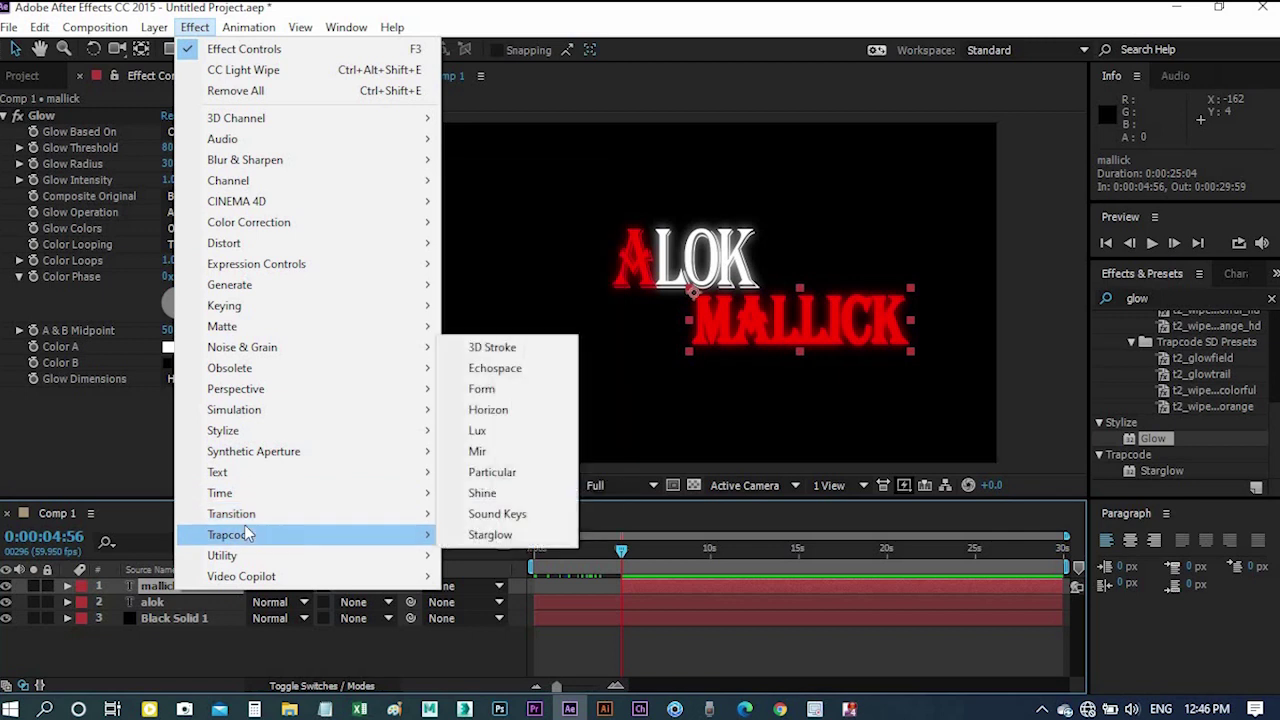
key(ctrl+z)
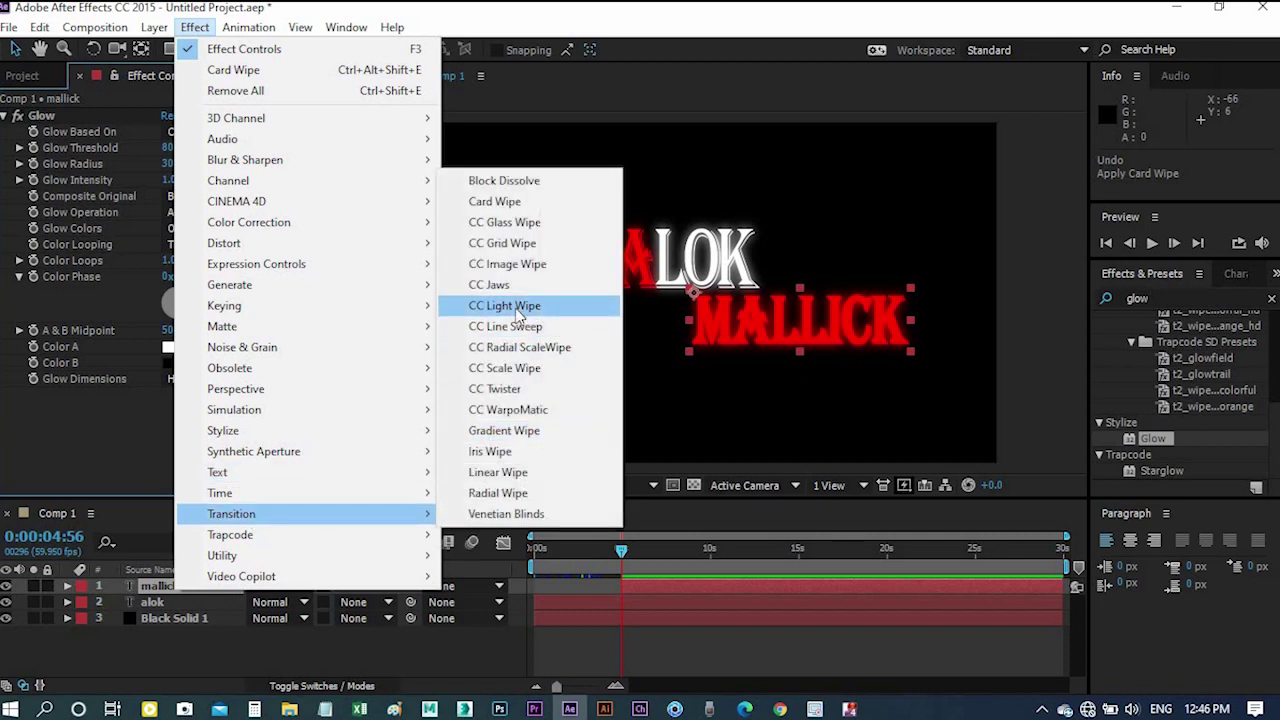
click(516, 312)
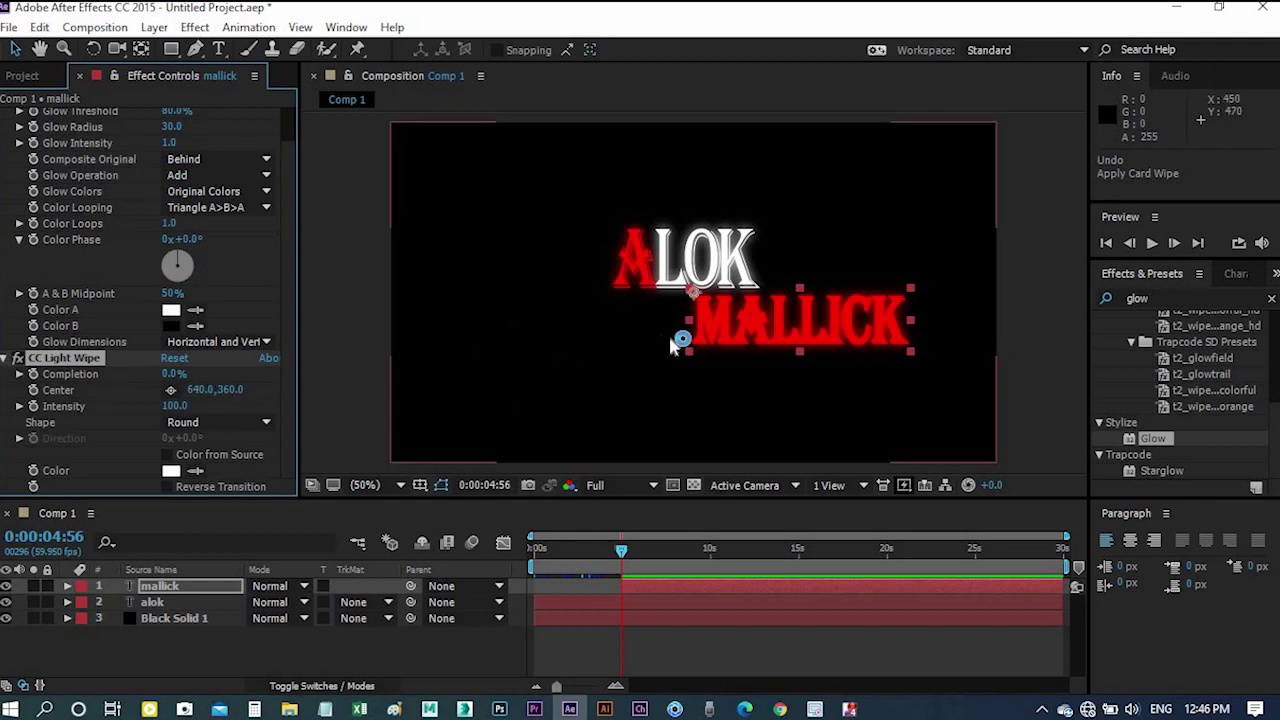
Place the mallick wipe centre at 630,416 and enter 65% Completion to hide MALLICK
click(170, 390)
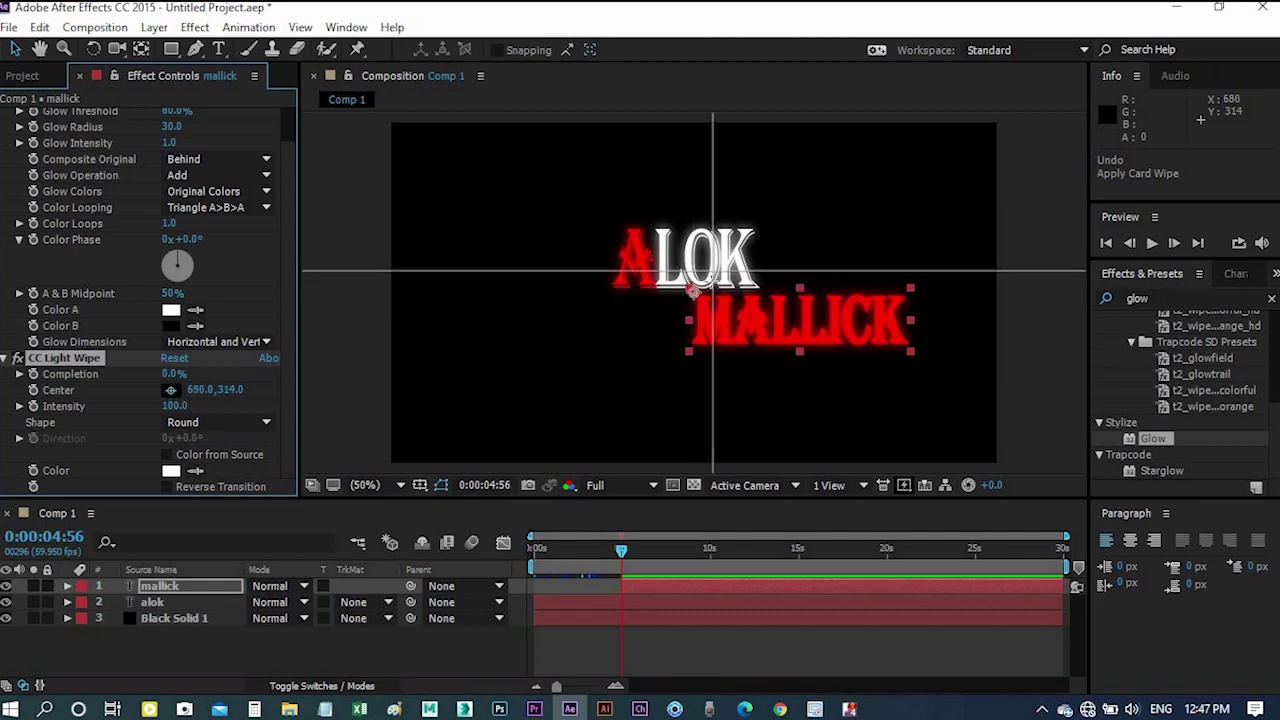
click(689, 319)
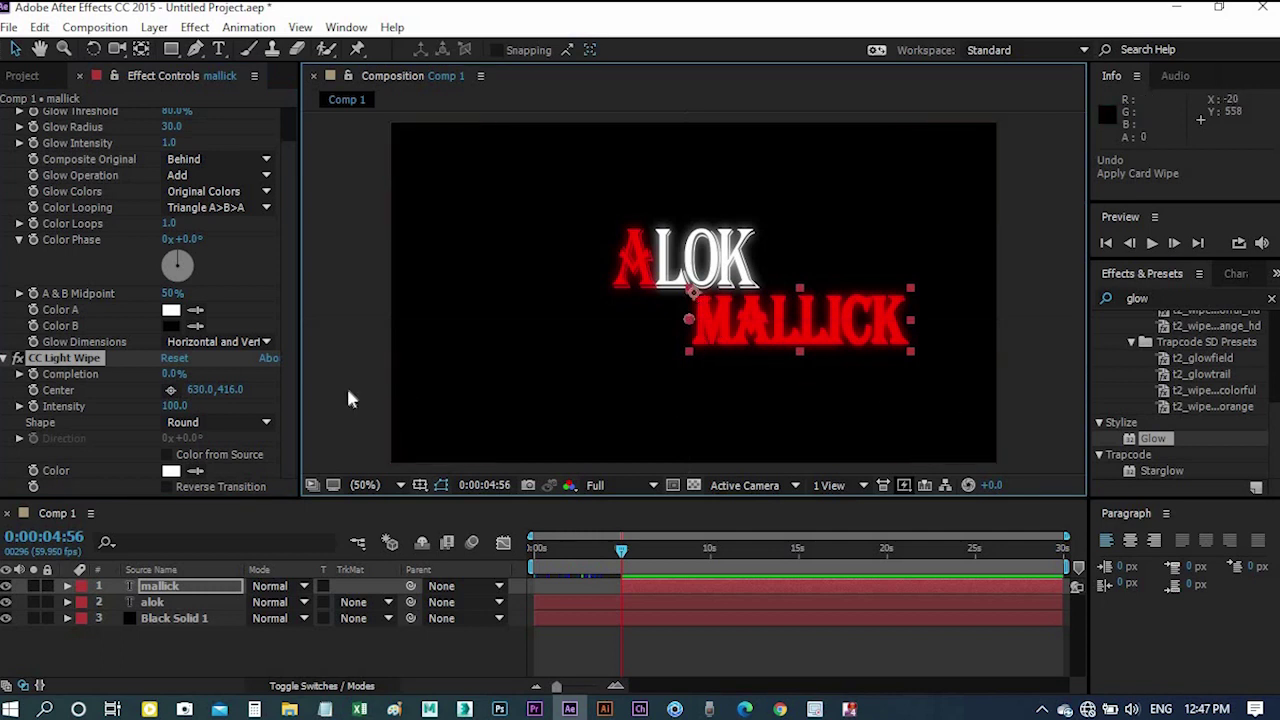
click(160, 376)
drag(160, 377, 219, 389)
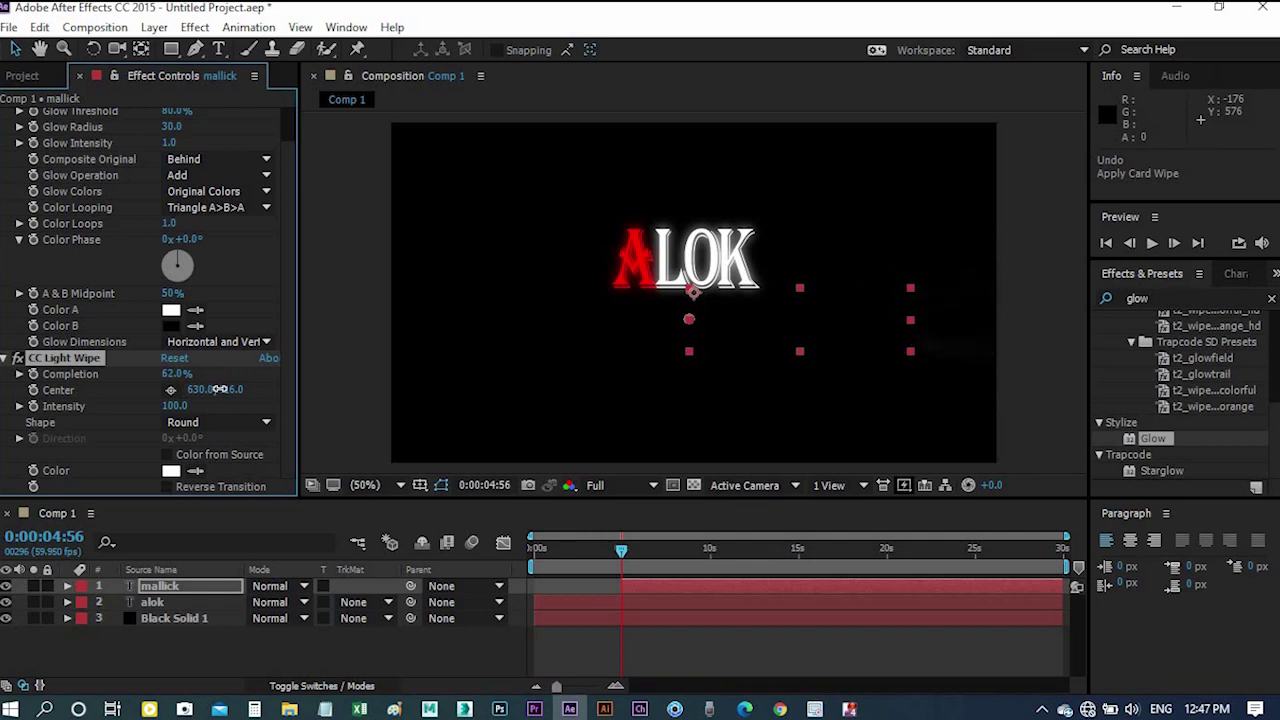
drag(215, 389, 222, 389)
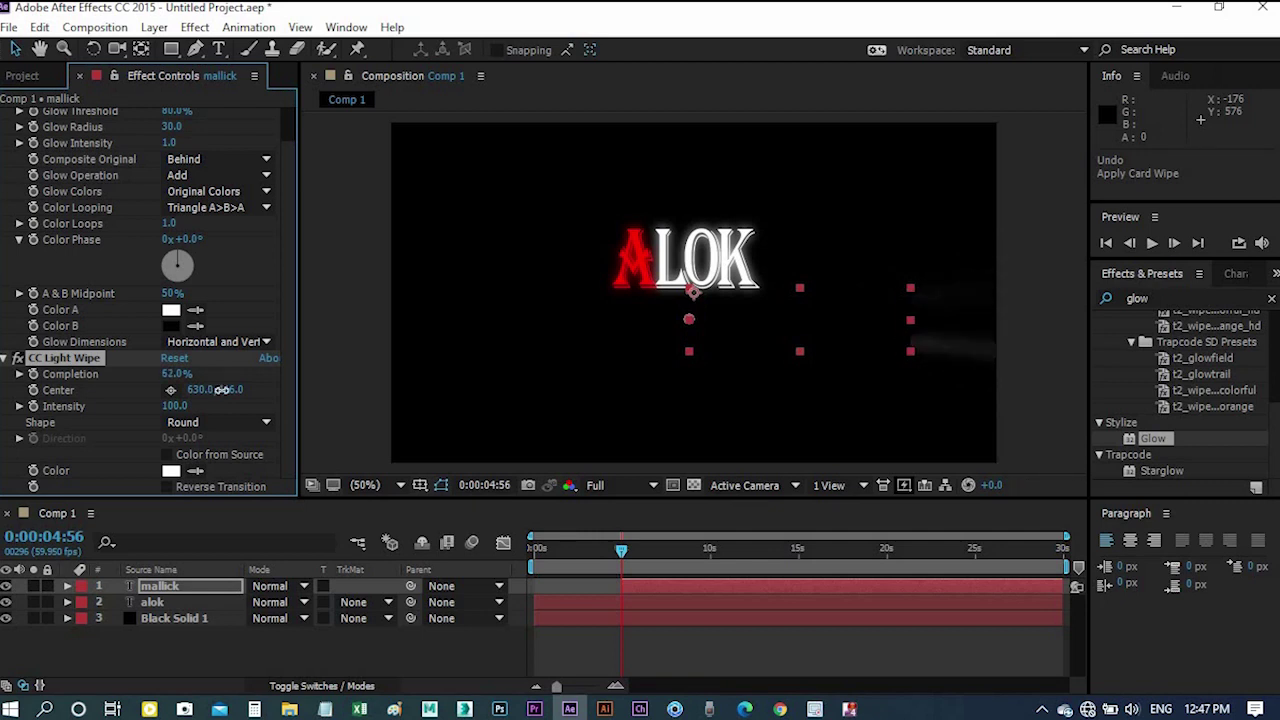
click(170, 374)
text(65)
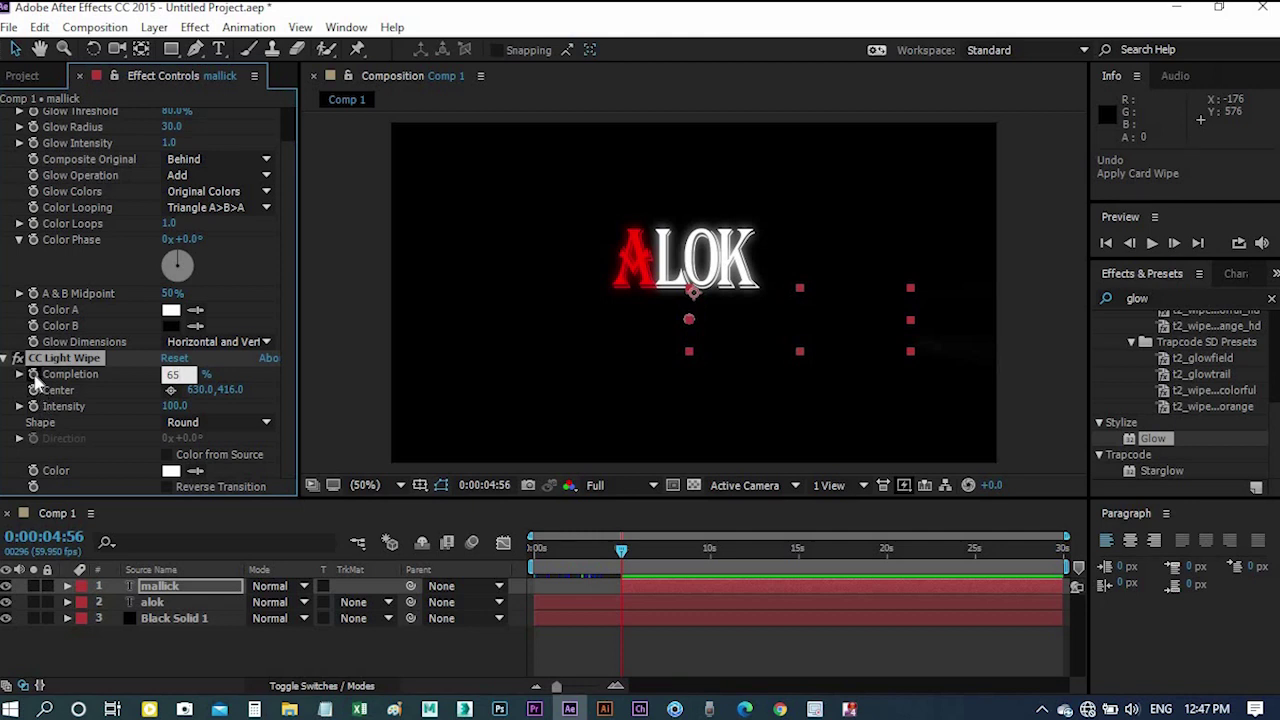
key(Return)
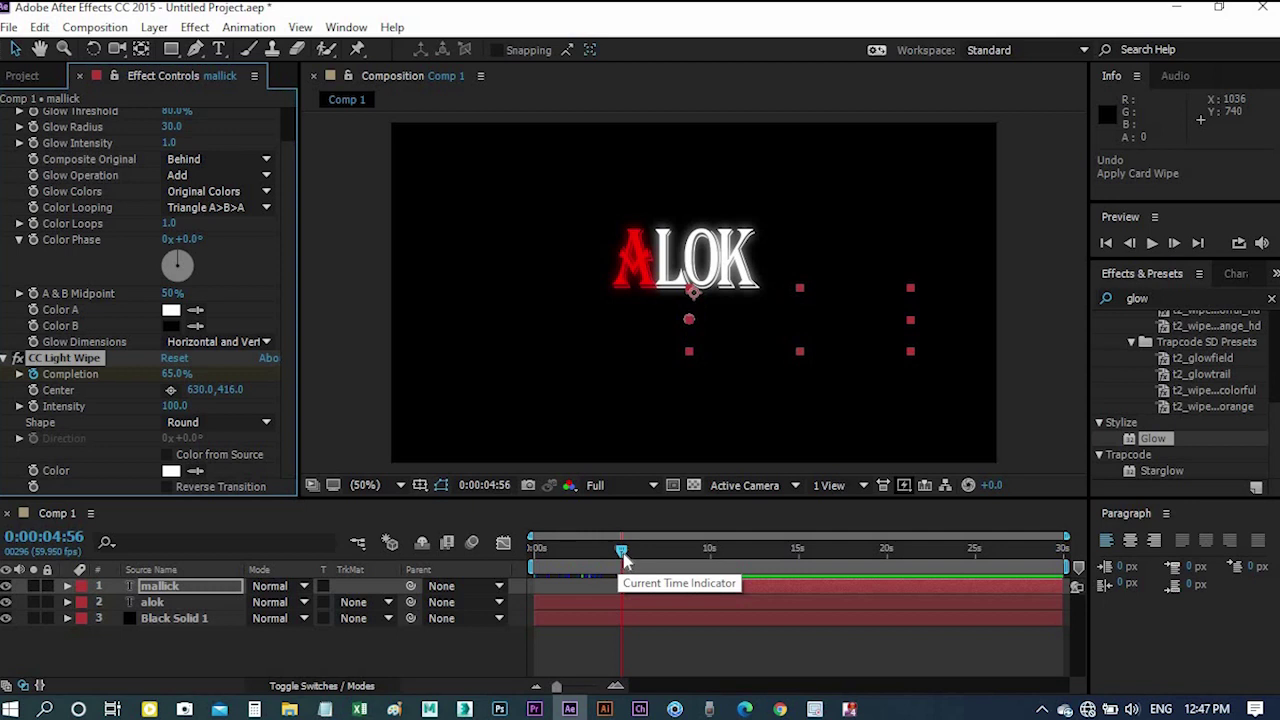
At about 0:00:08:09, set CC Light Wipe Completion near 0%, then scrub back to preview the reveal
drag(624, 557, 682, 573)
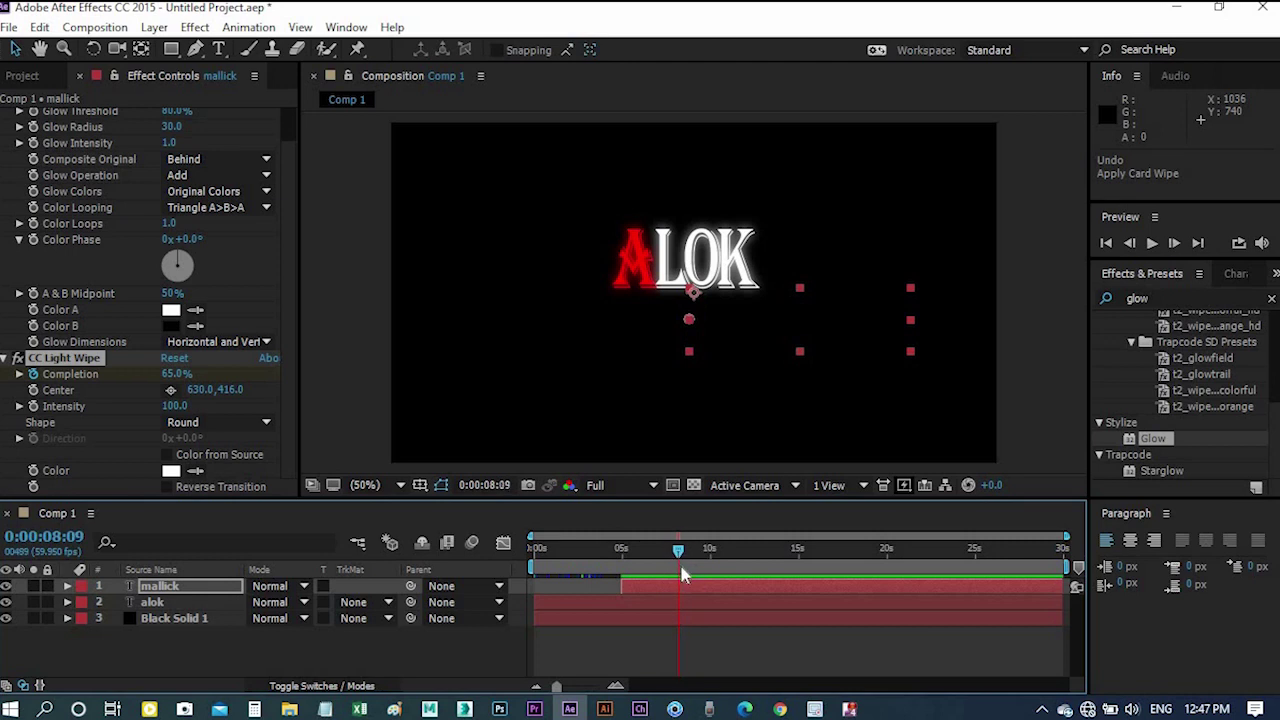
click(171, 390)
drag(166, 374, 168, 374)
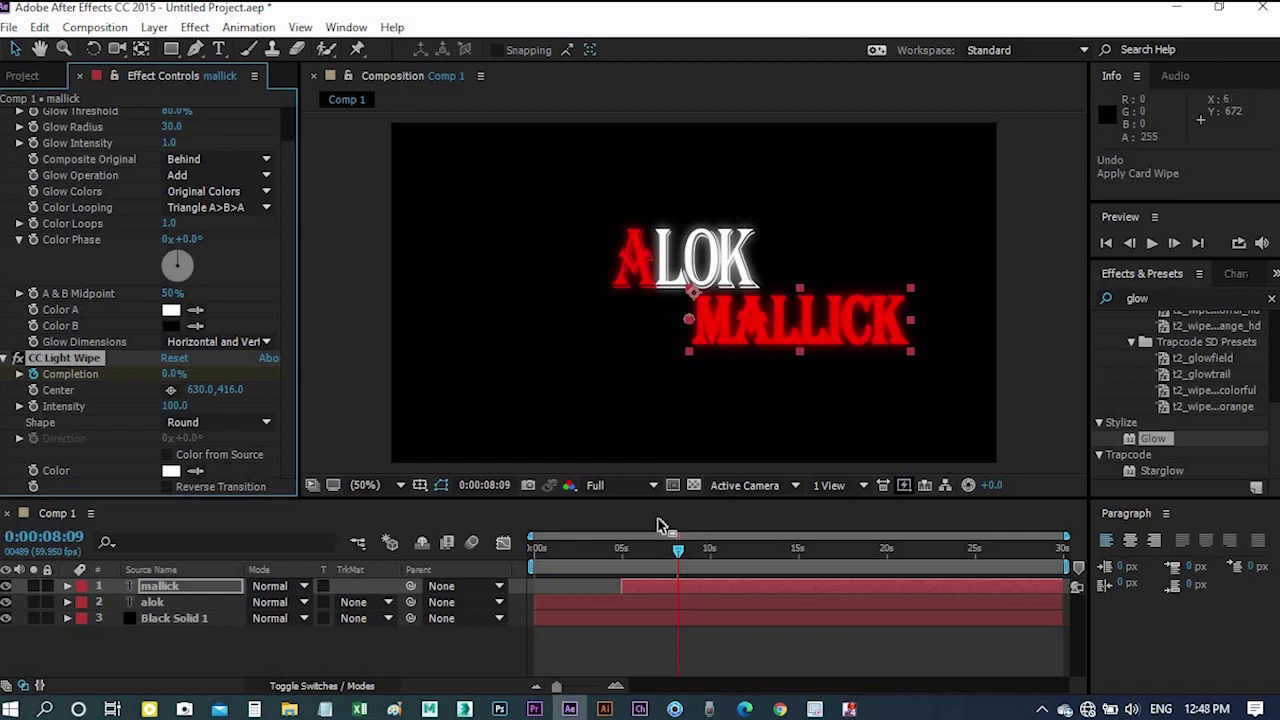
mouse_move(678, 550)
mouse_down()
mouse_move(549, 551)
mouse_move(685, 608)
mouse_up()
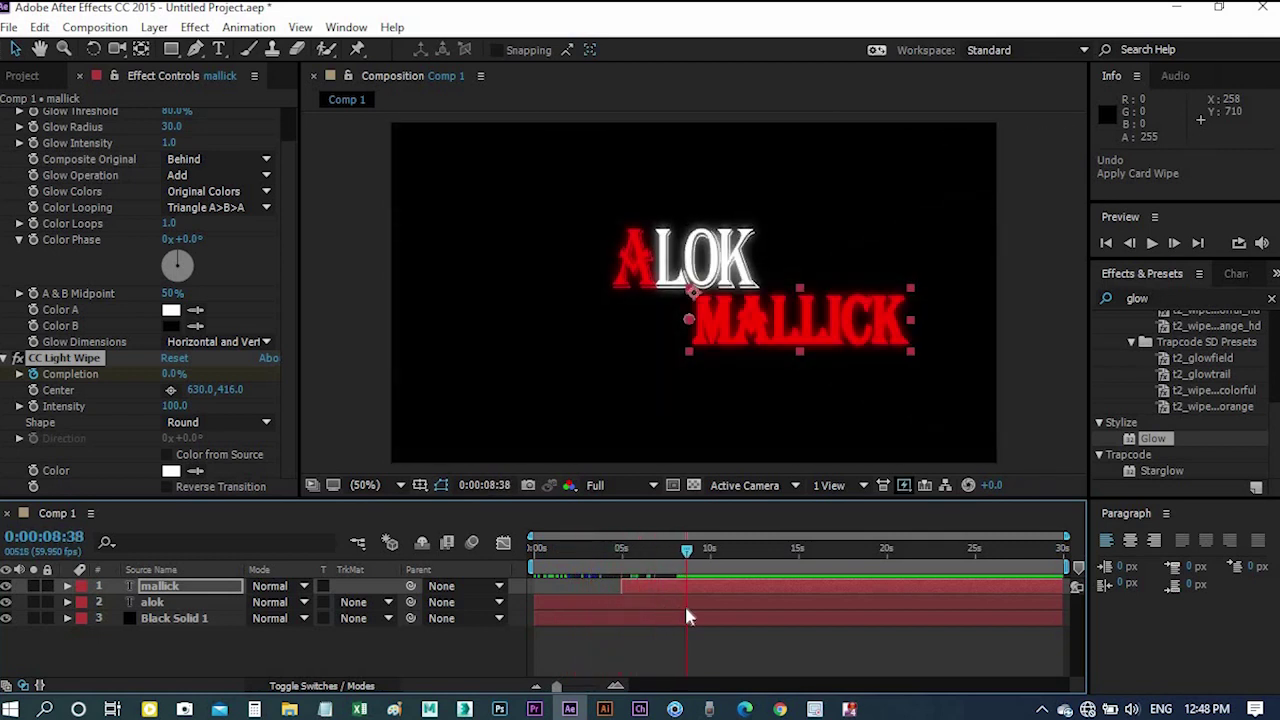
mouse_move(686, 616)
mouse_down()
mouse_move(637, 625)
mouse_move(677, 643)
mouse_up()
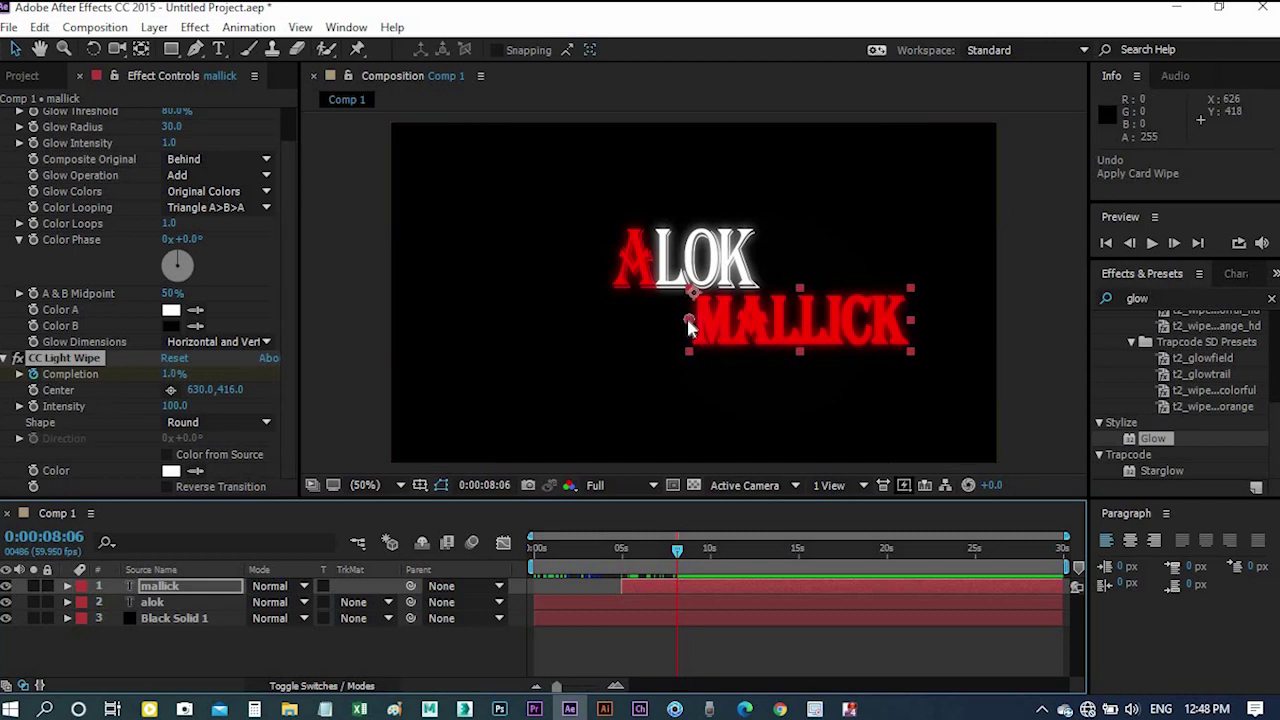
Drag the light wipe centre to 1100,422 at MALLICK's right end and preview around 8 seconds
drag(689, 320, 912, 323)
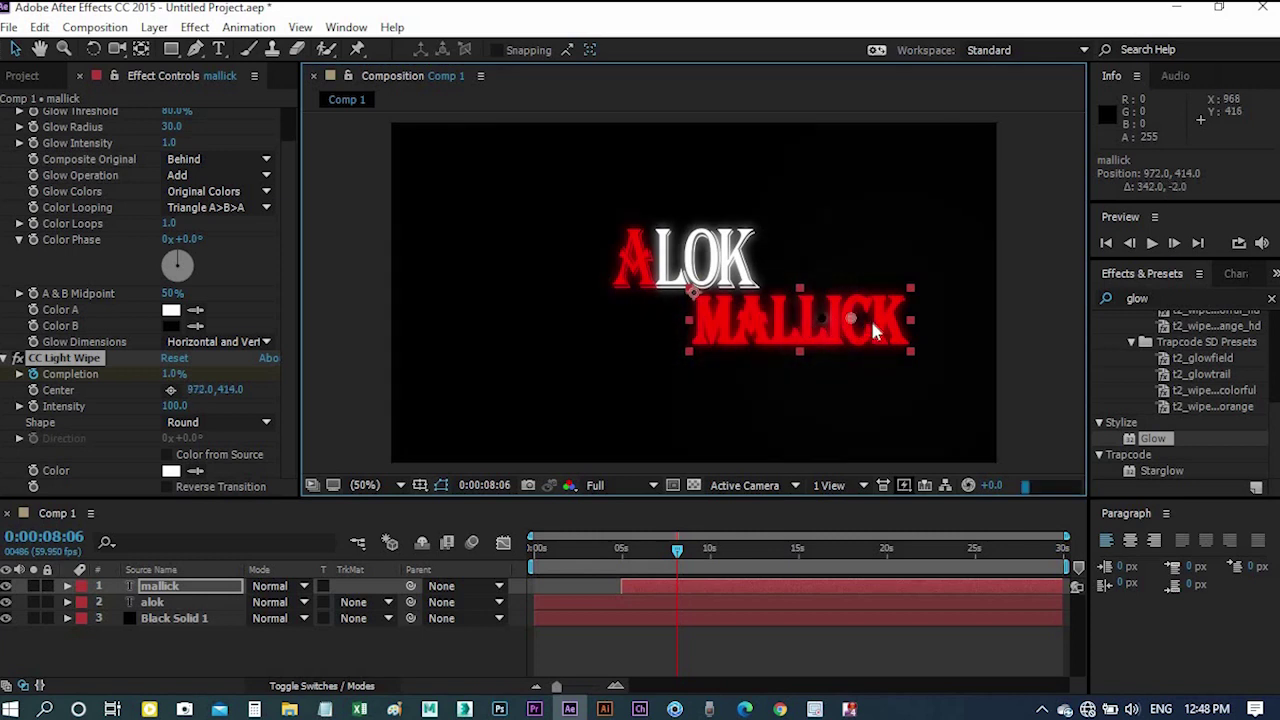
drag(913, 324, 907, 321)
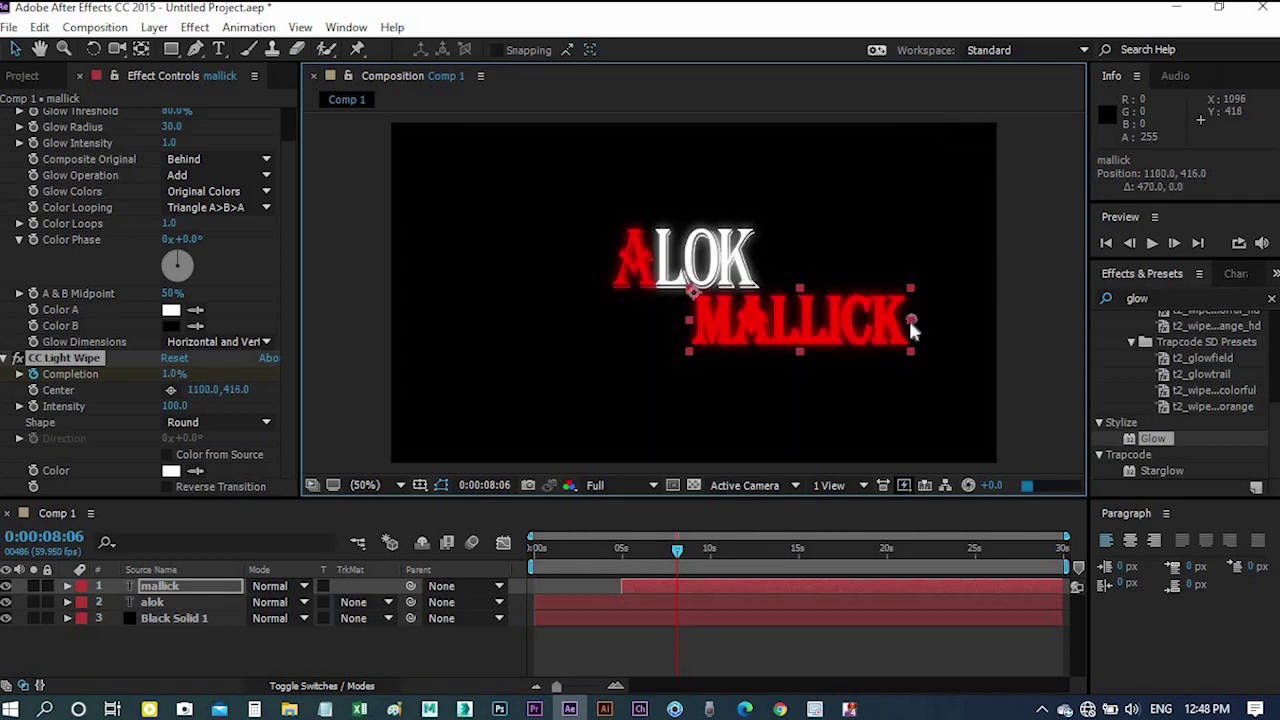
mouse_move(677, 548)
mouse_down()
mouse_move(537, 558)
mouse_move(695, 600)
mouse_move(616, 620)
mouse_move(689, 626)
mouse_up()
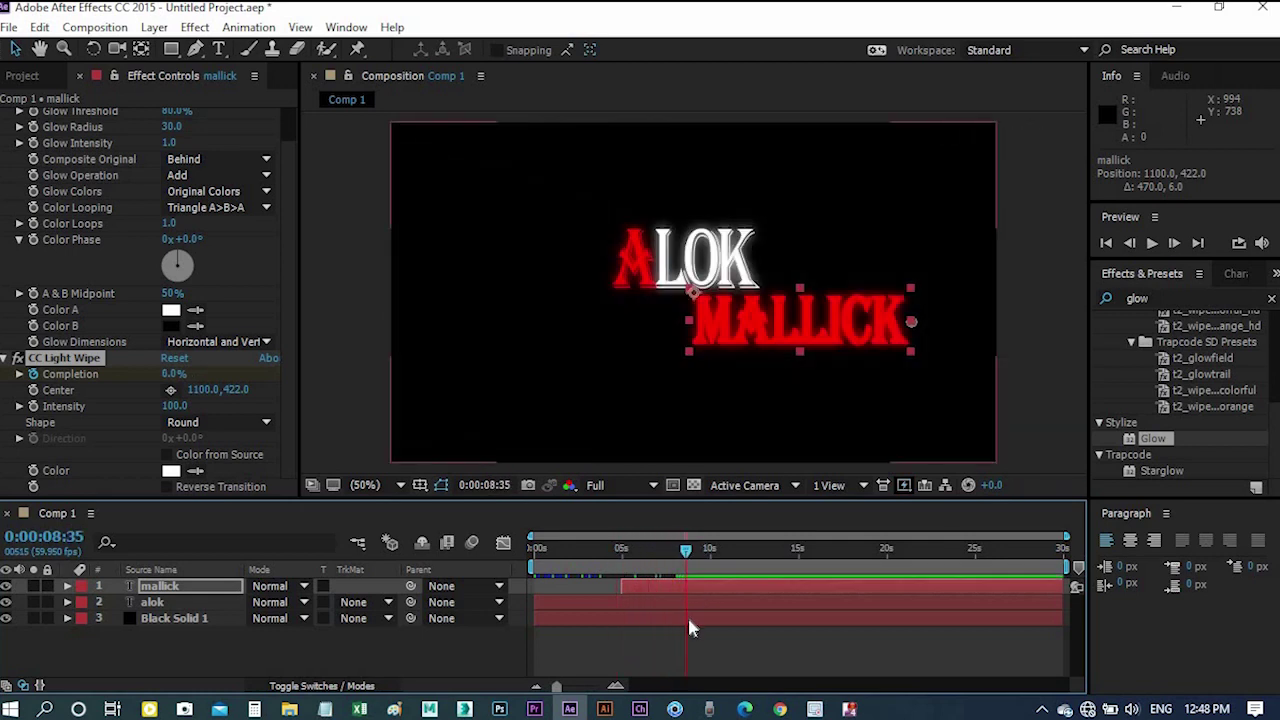
drag(685, 548, 690, 557)
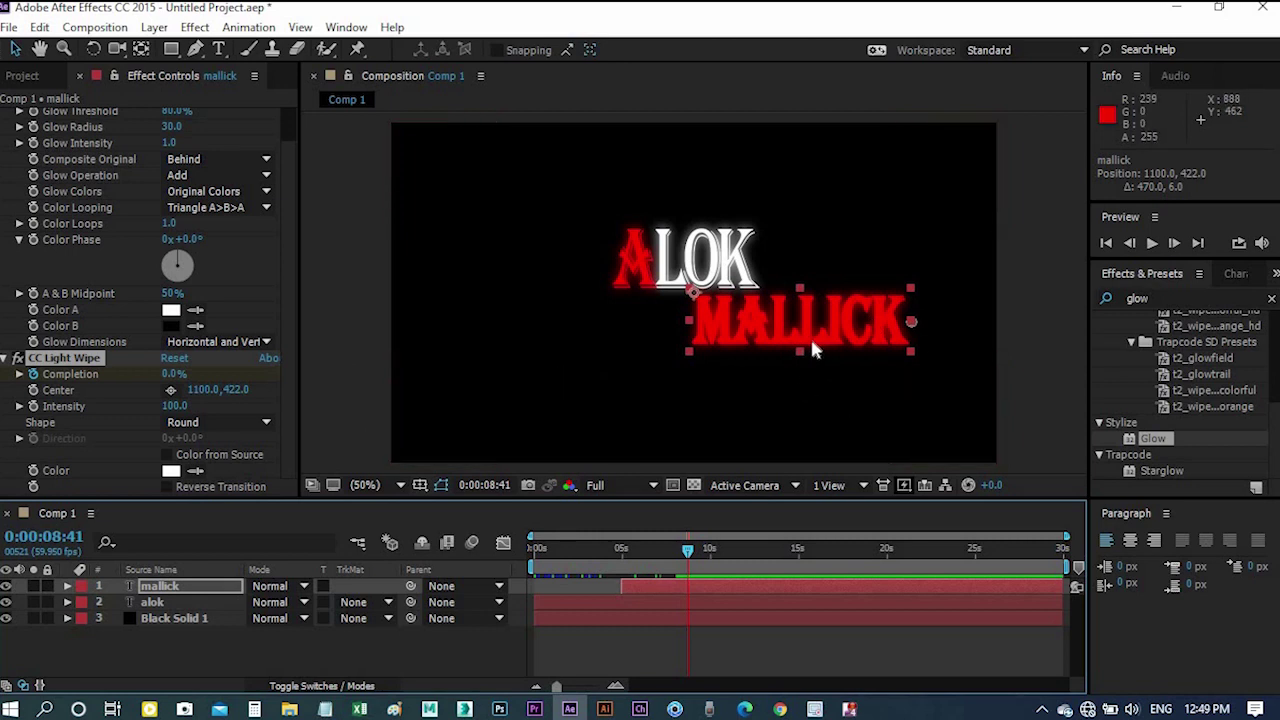
click(679, 552)
key(Page_Down)
key(Page_Down)
key(Page_Down)
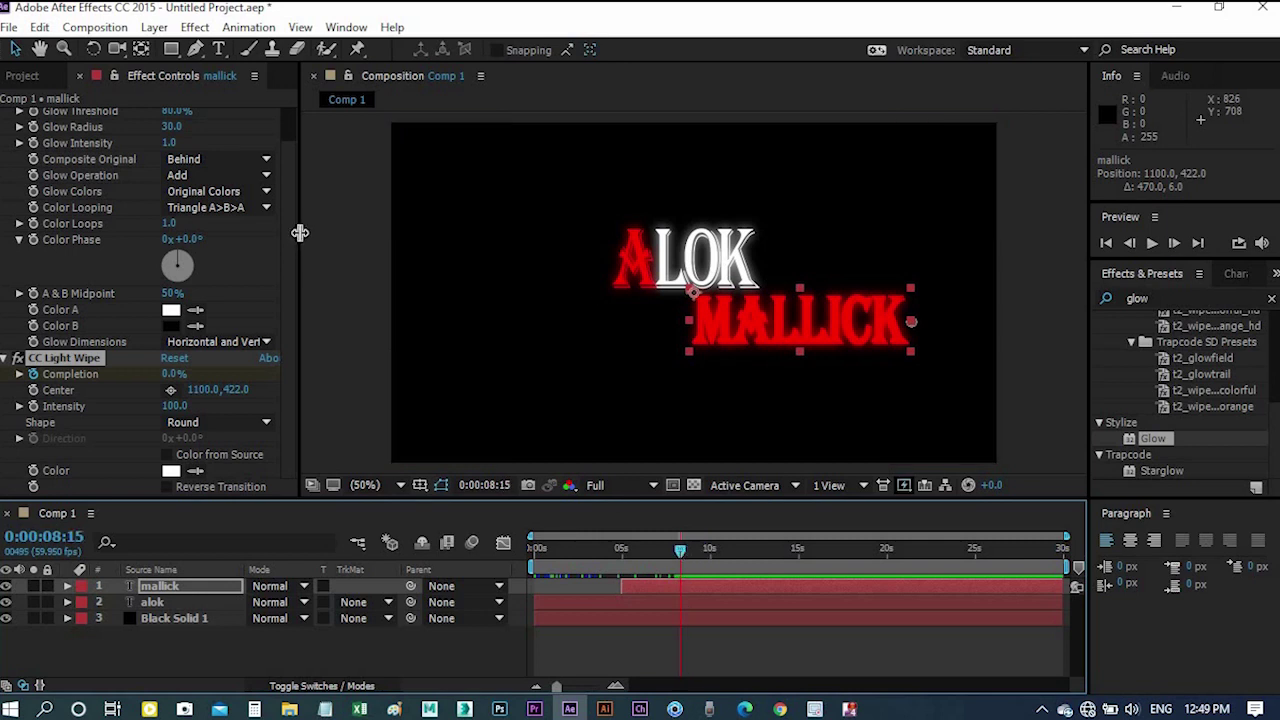
Apply Video Copilot Optical Flares to Black Solid 1 and open its Options window
click(193, 624)
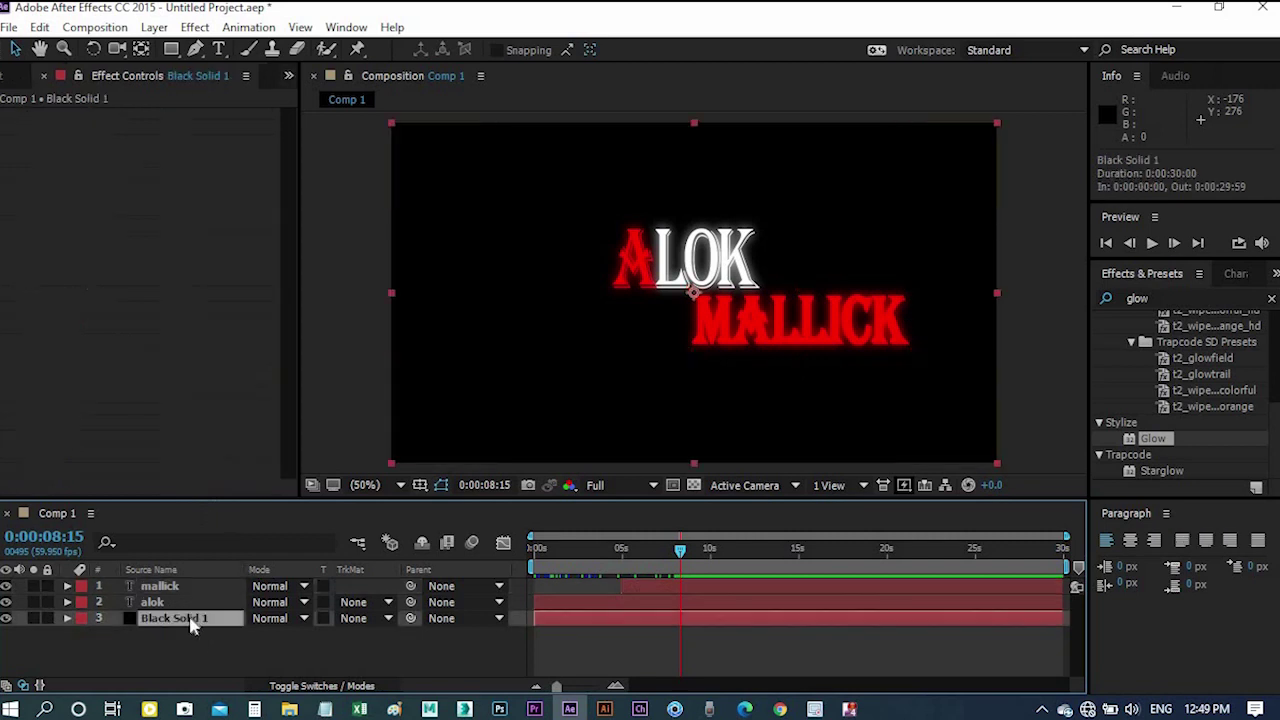
click(197, 29)
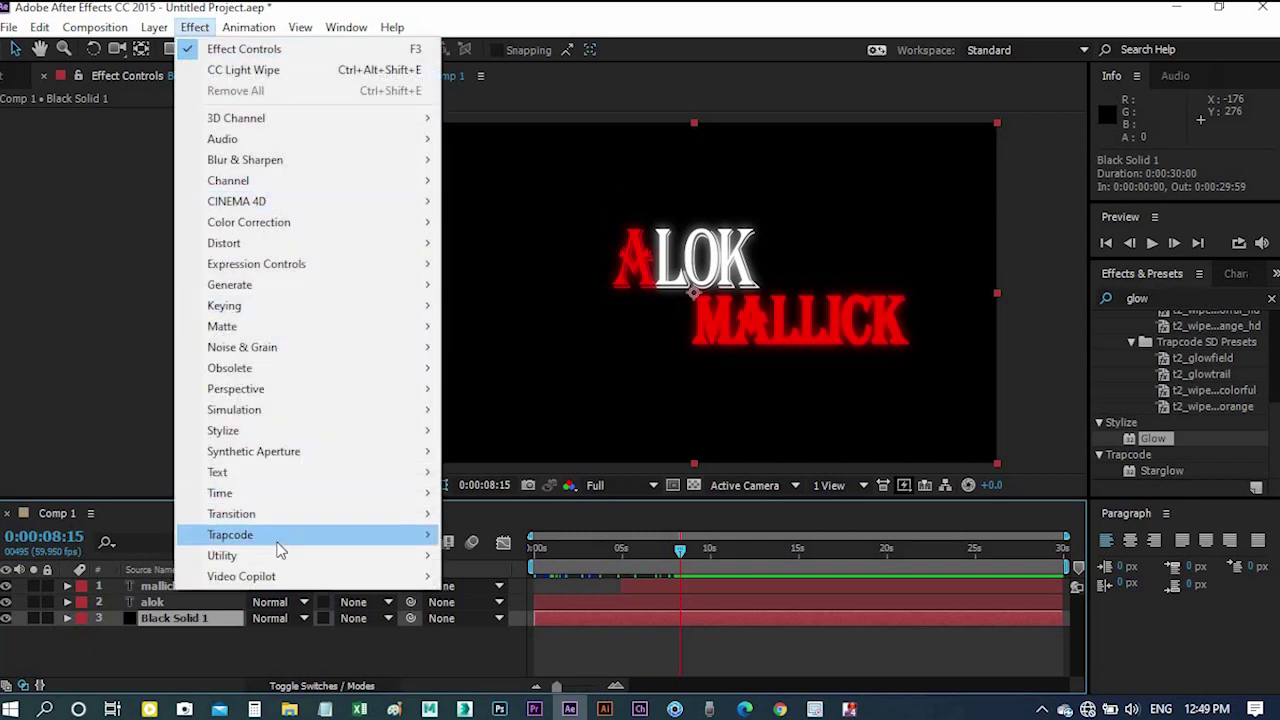
mouse_move(293, 576)
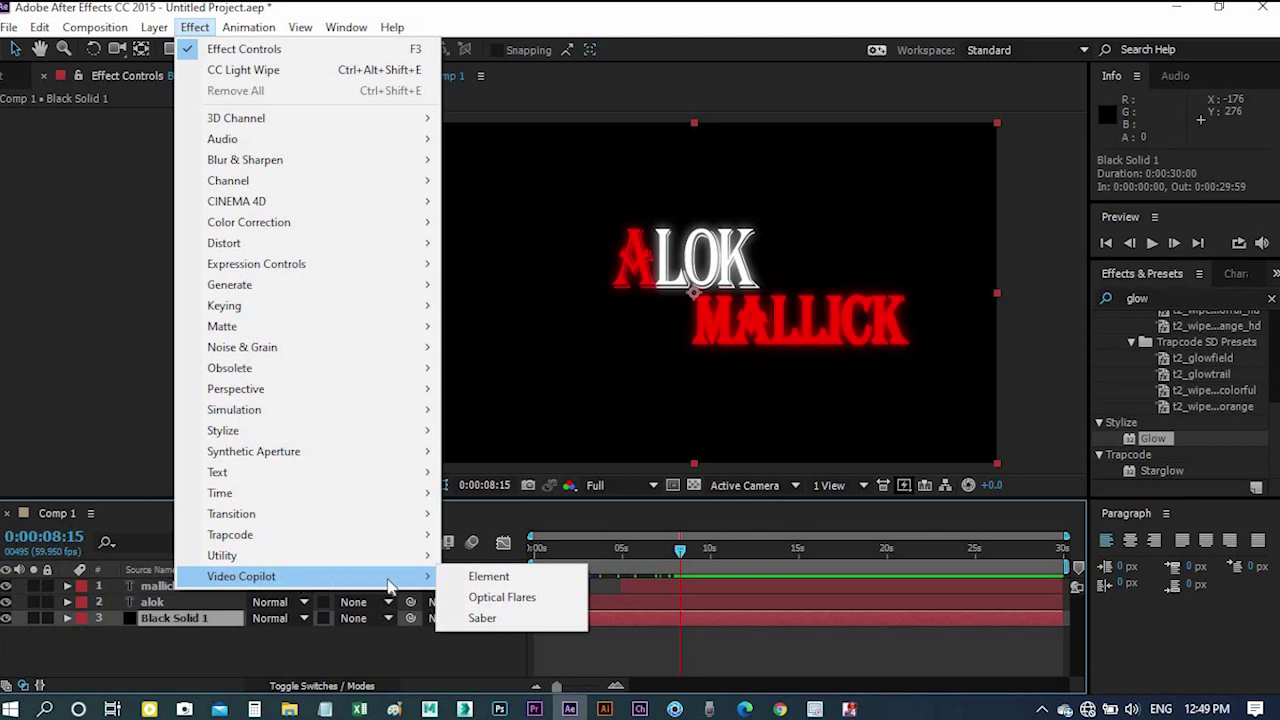
click(496, 602)
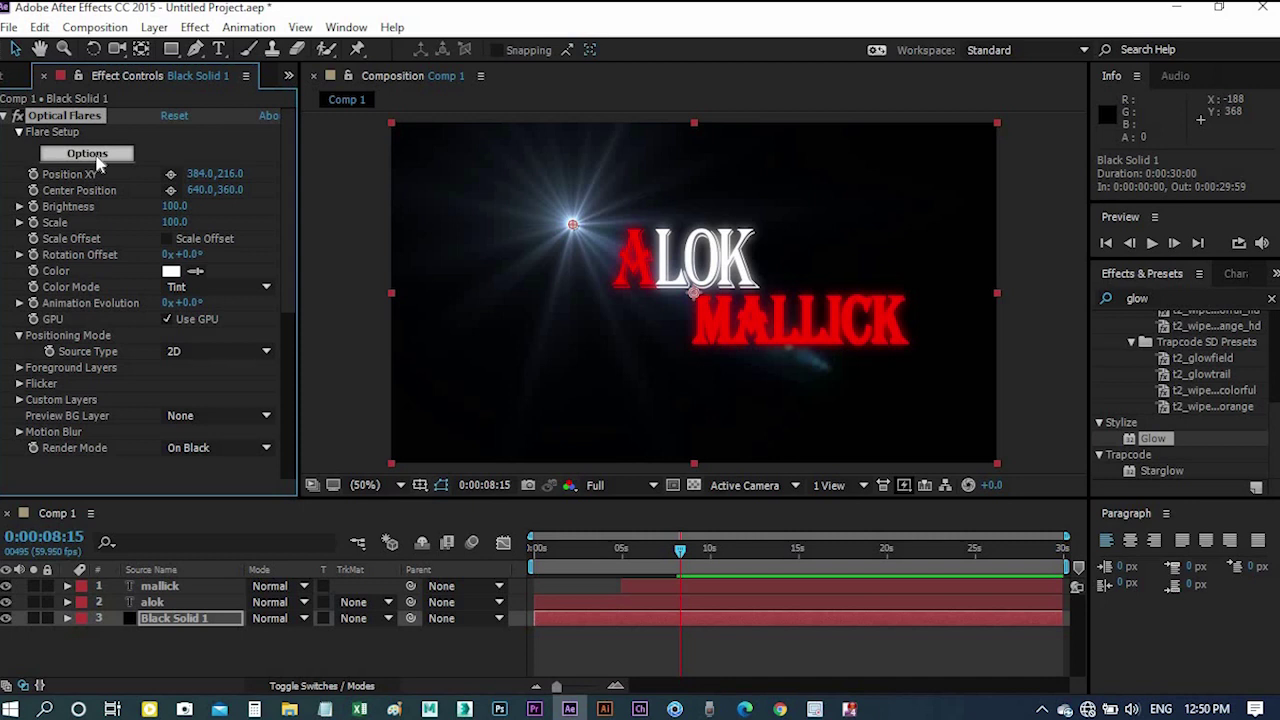
click(95, 156)
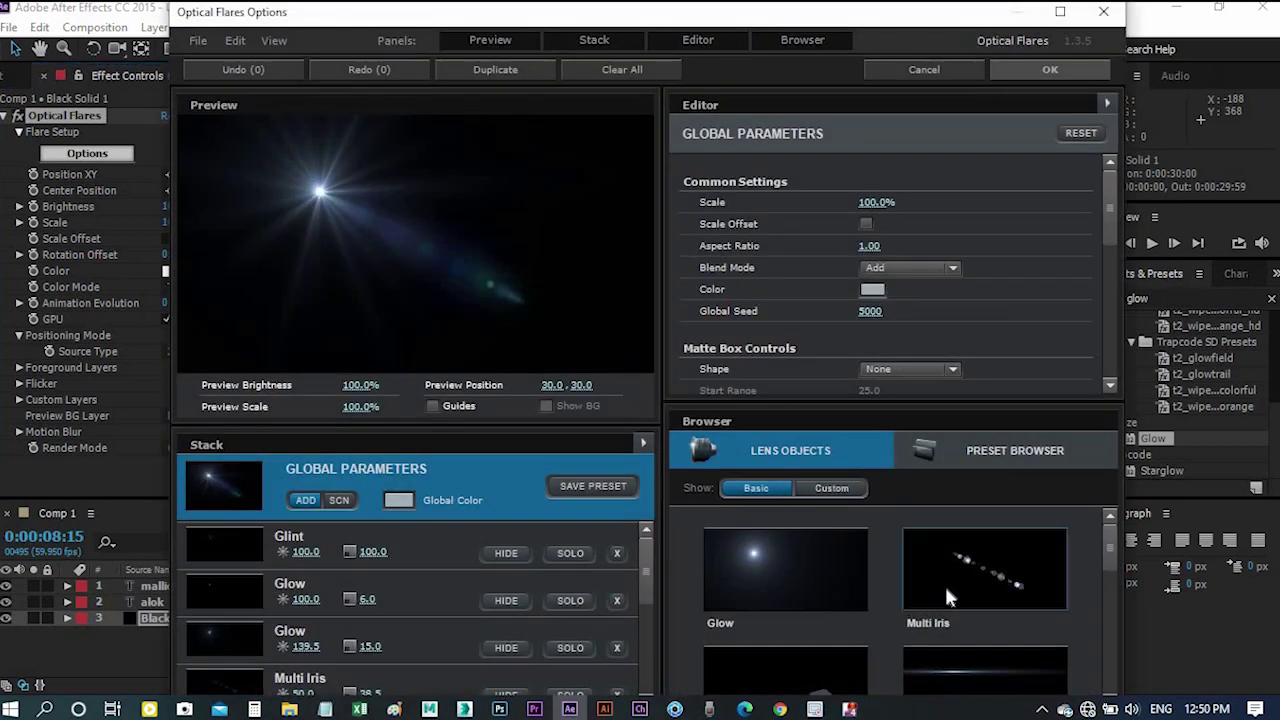
In the Preset Browser, open the Natural Flares folder and try a preset
scroll(945, 584, down, 2)
scroll(939, 599, down, 2)
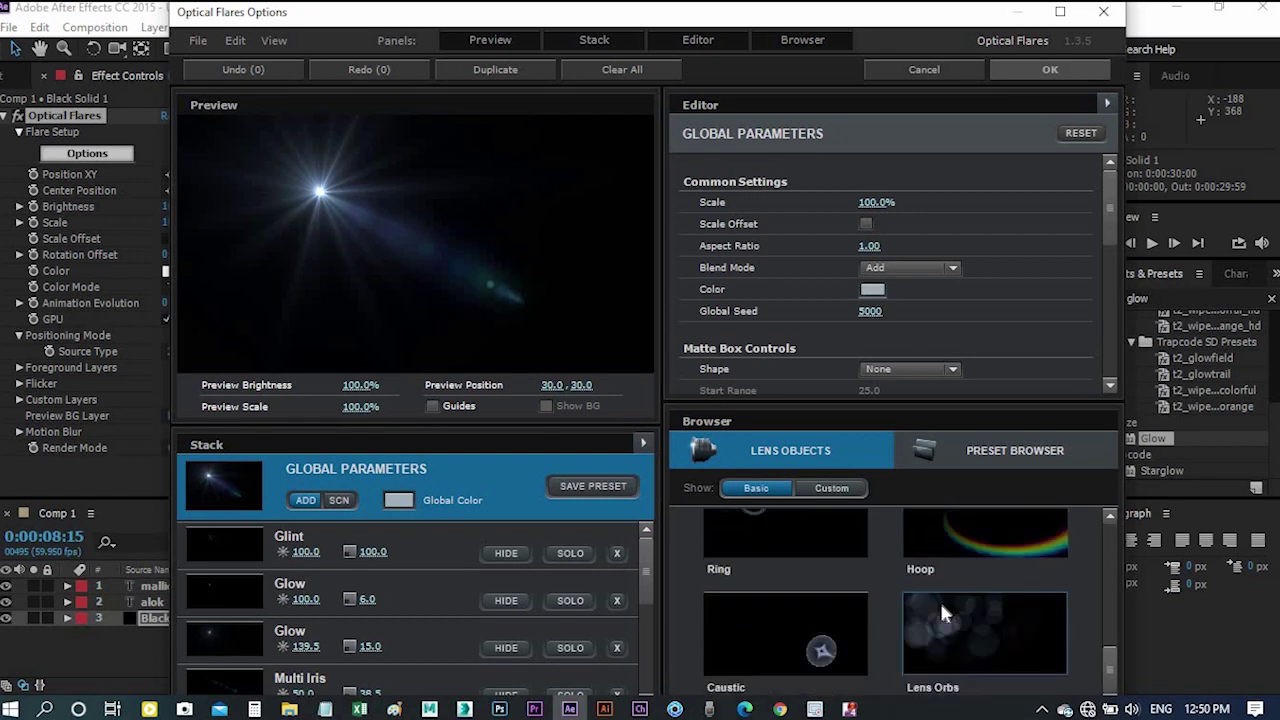
scroll(939, 599, up, 1)
scroll(939, 599, up, 1)
scroll(939, 599, down, 2)
scroll(939, 599, up, 1)
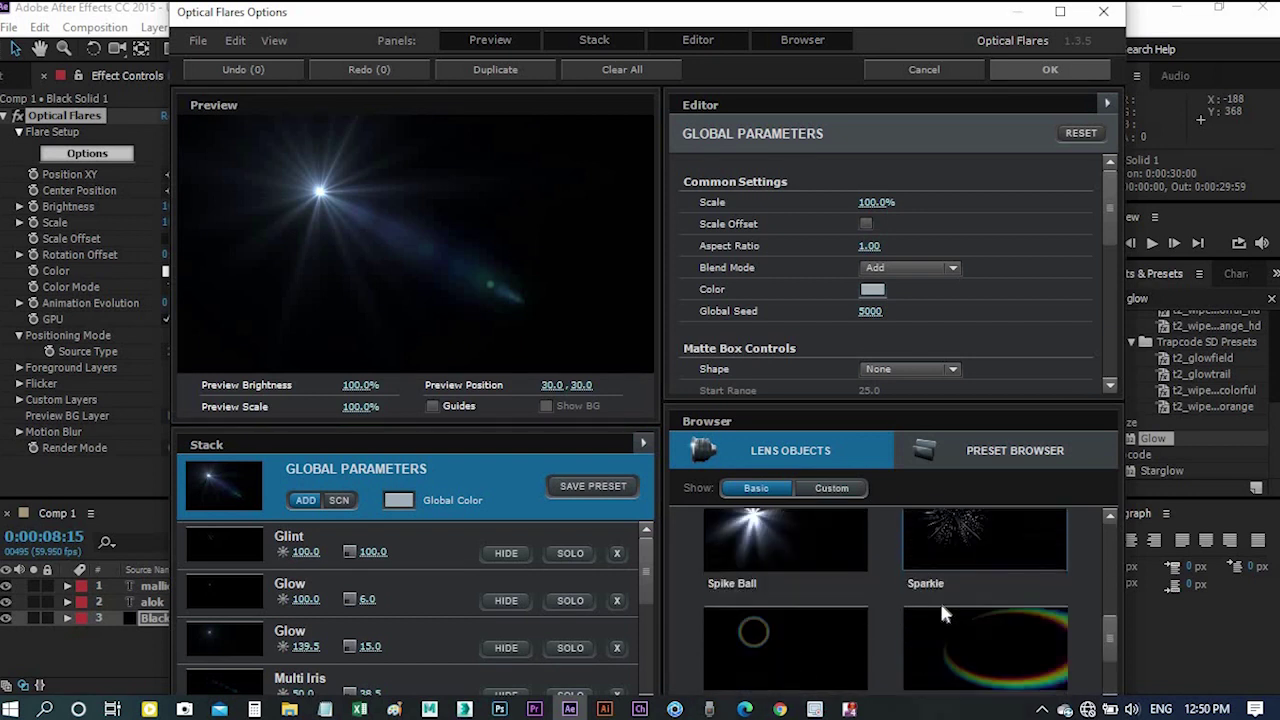
scroll(939, 599, down, 1)
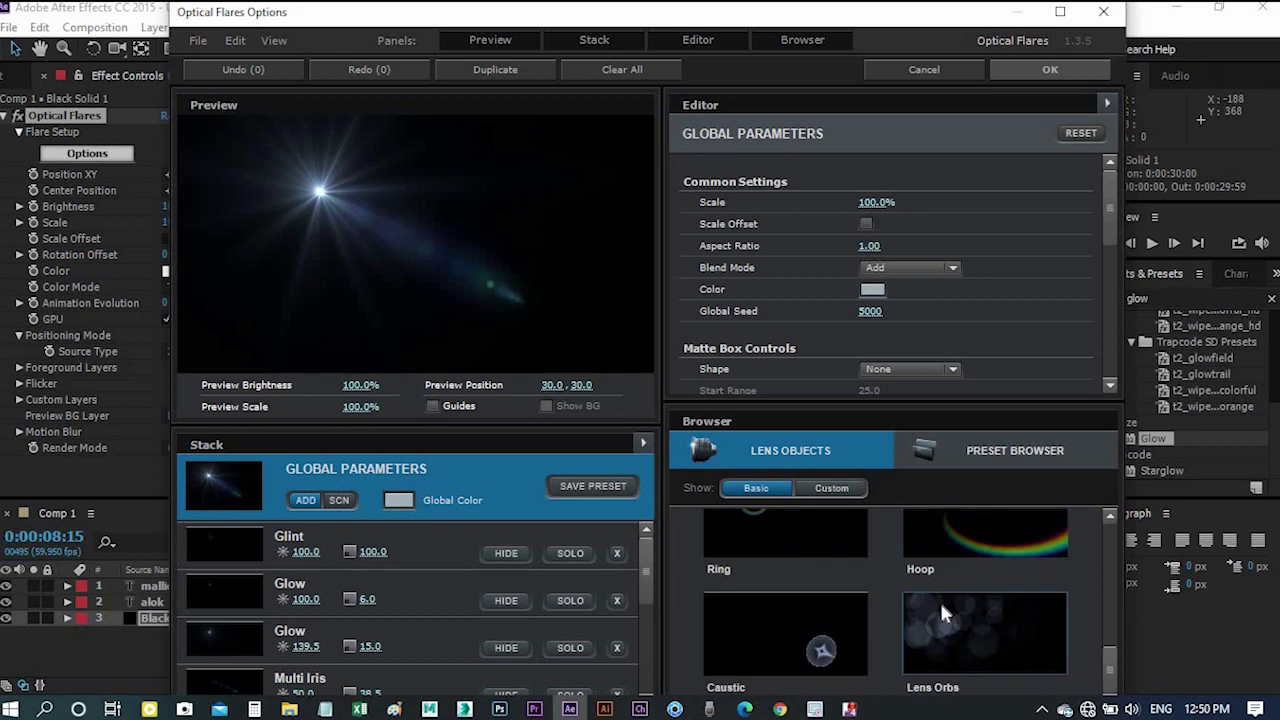
click(1007, 454)
scroll(942, 655, down, 1)
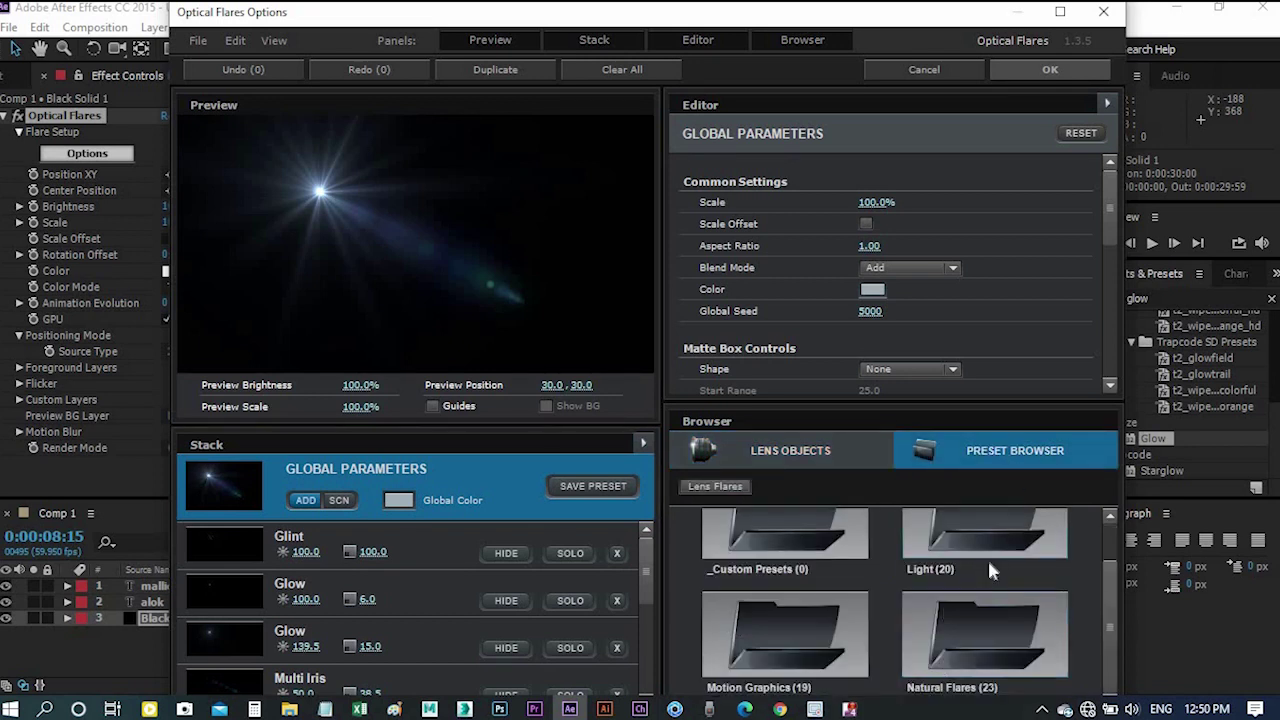
scroll(1001, 610, up, 1)
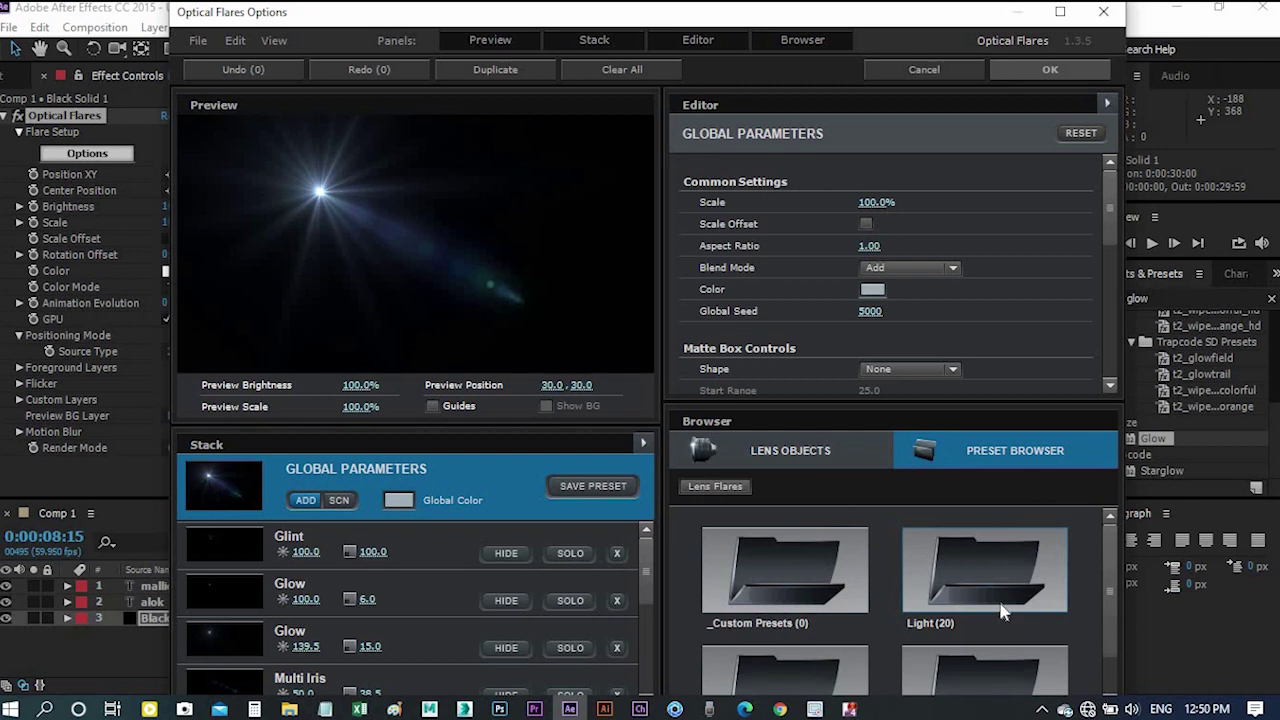
scroll(1003, 613, down, 1)
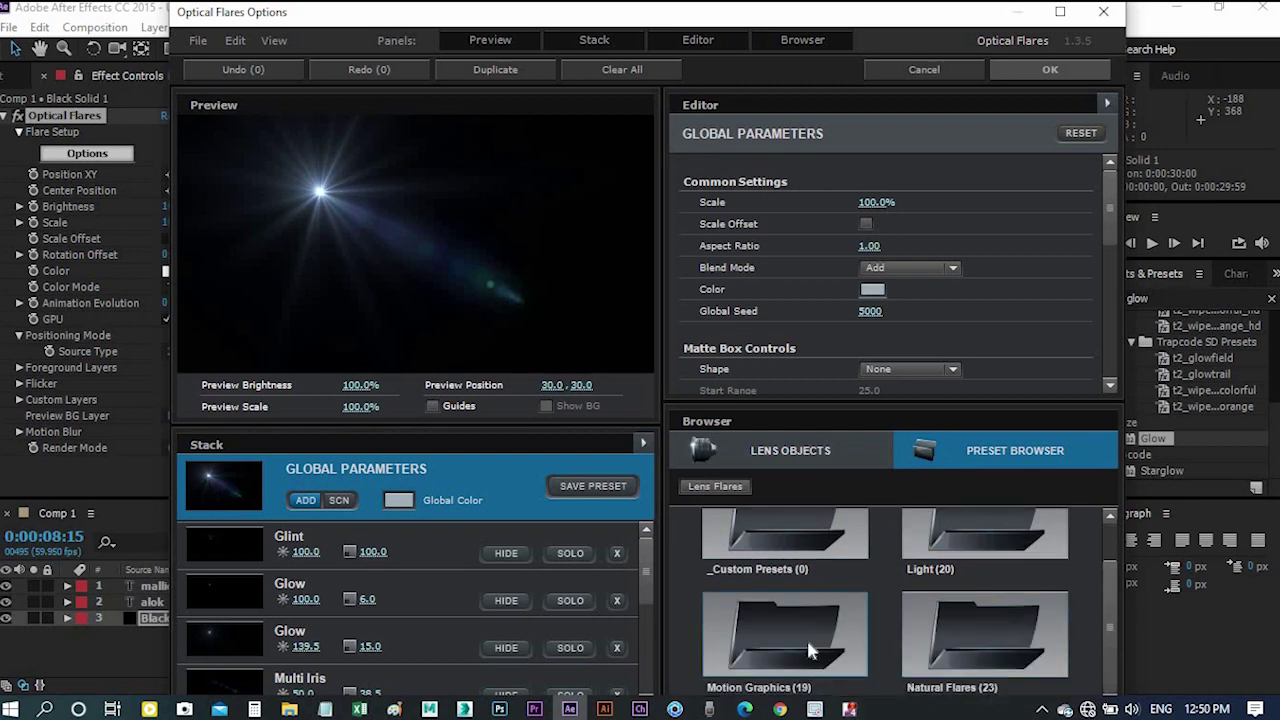
click(981, 642)
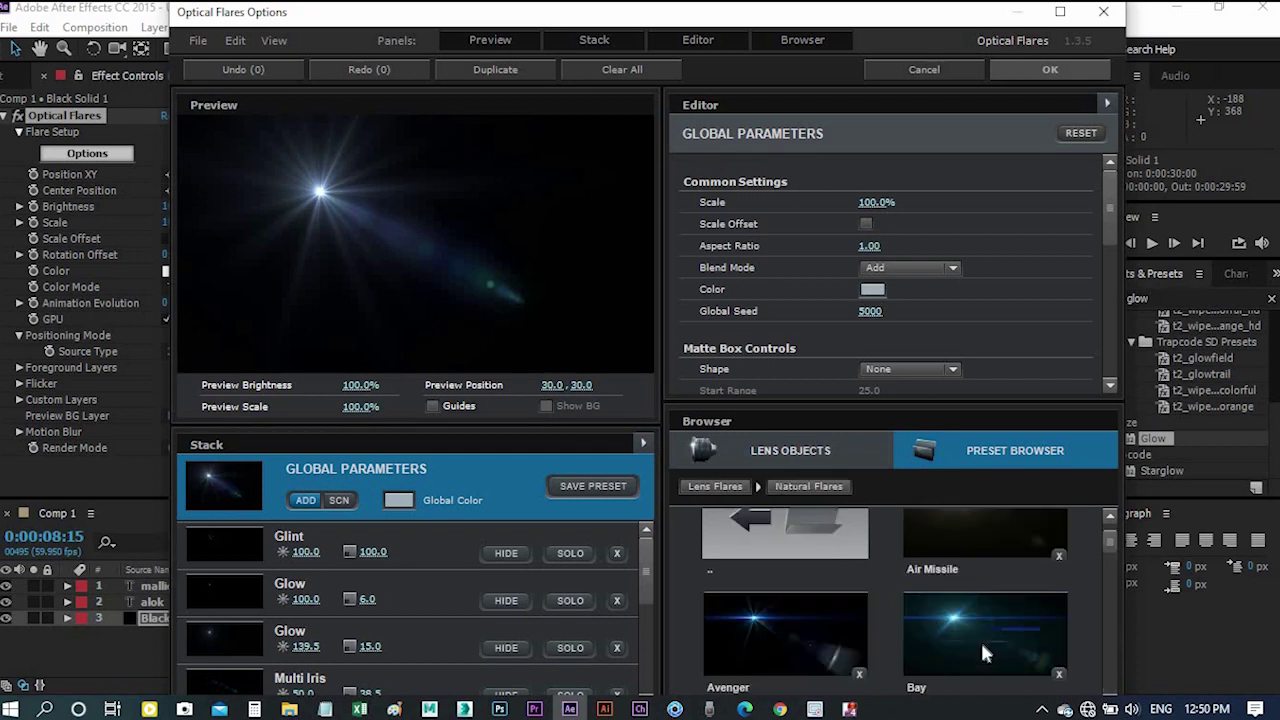
click(980, 639)
Pick the Tac Light preset and accept the Optical Flares options
scroll(982, 648, up, 2)
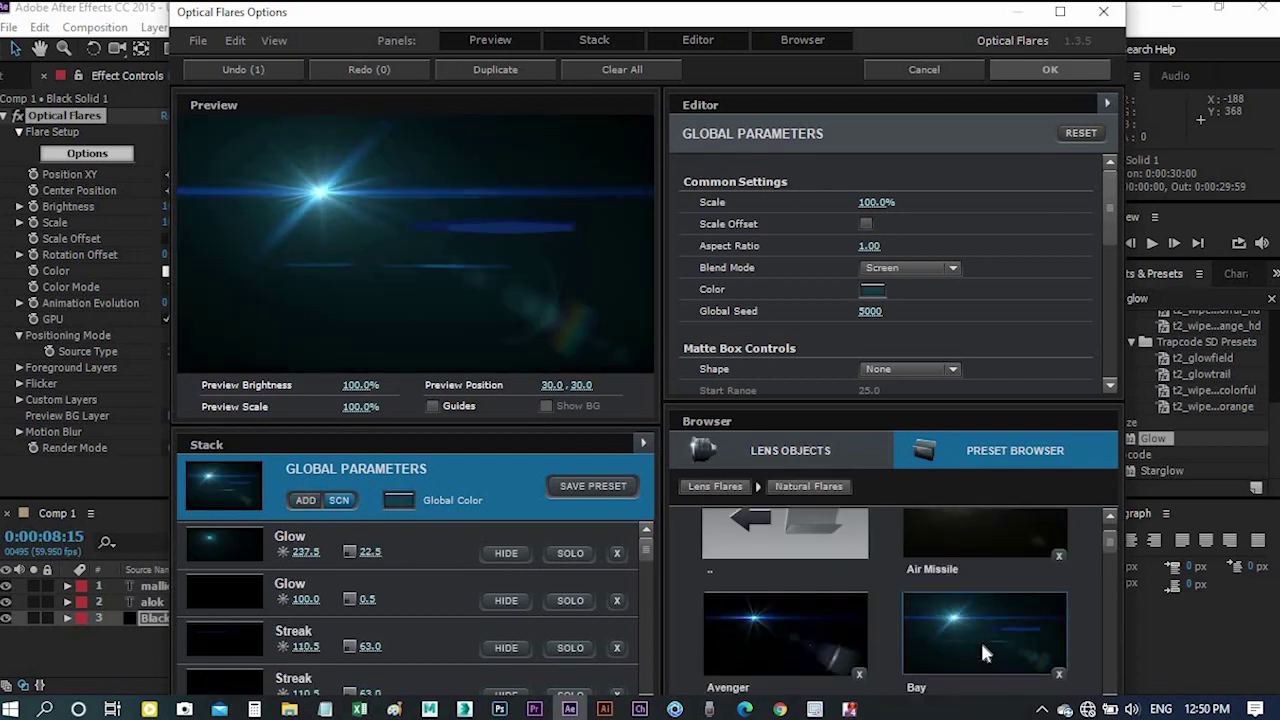
scroll(982, 648, down, 3)
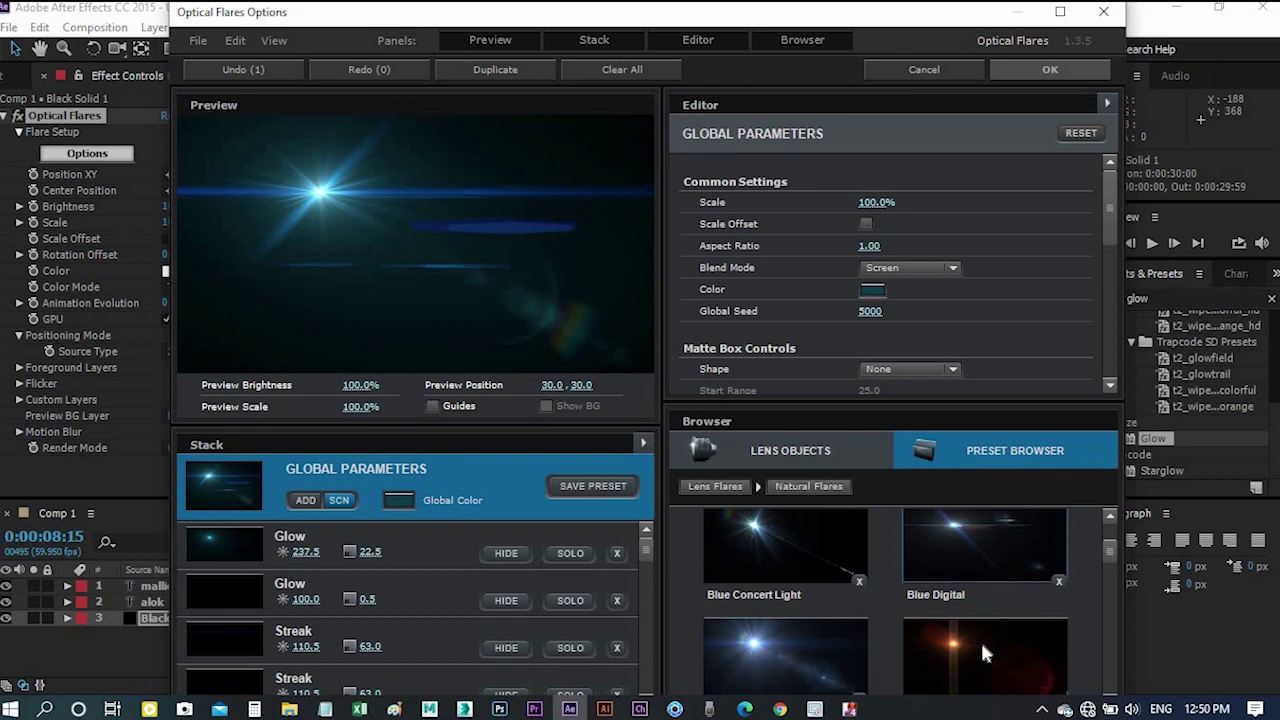
scroll(980, 639, up, 4)
scroll(983, 650, down, 1)
scroll(983, 650, up, 1)
scroll(983, 650, down, 1)
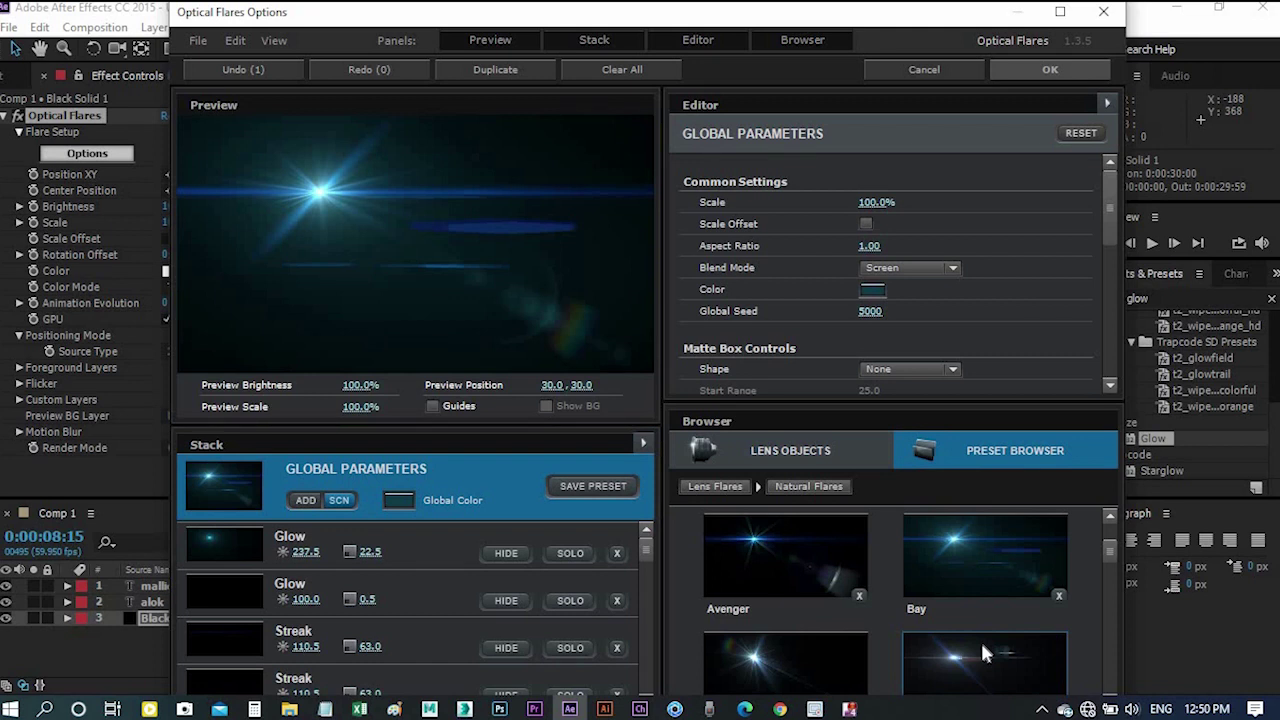
scroll(980, 639, down, 2)
scroll(980, 639, down, 3)
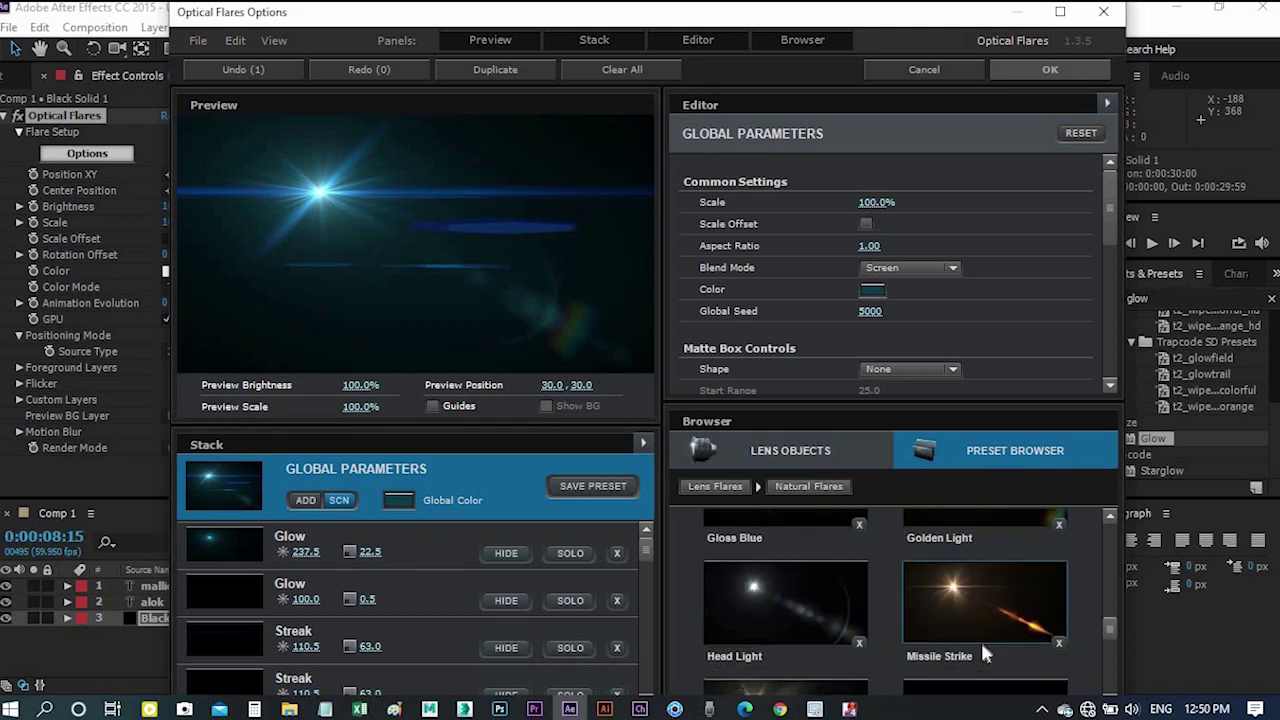
scroll(980, 639, down, 3)
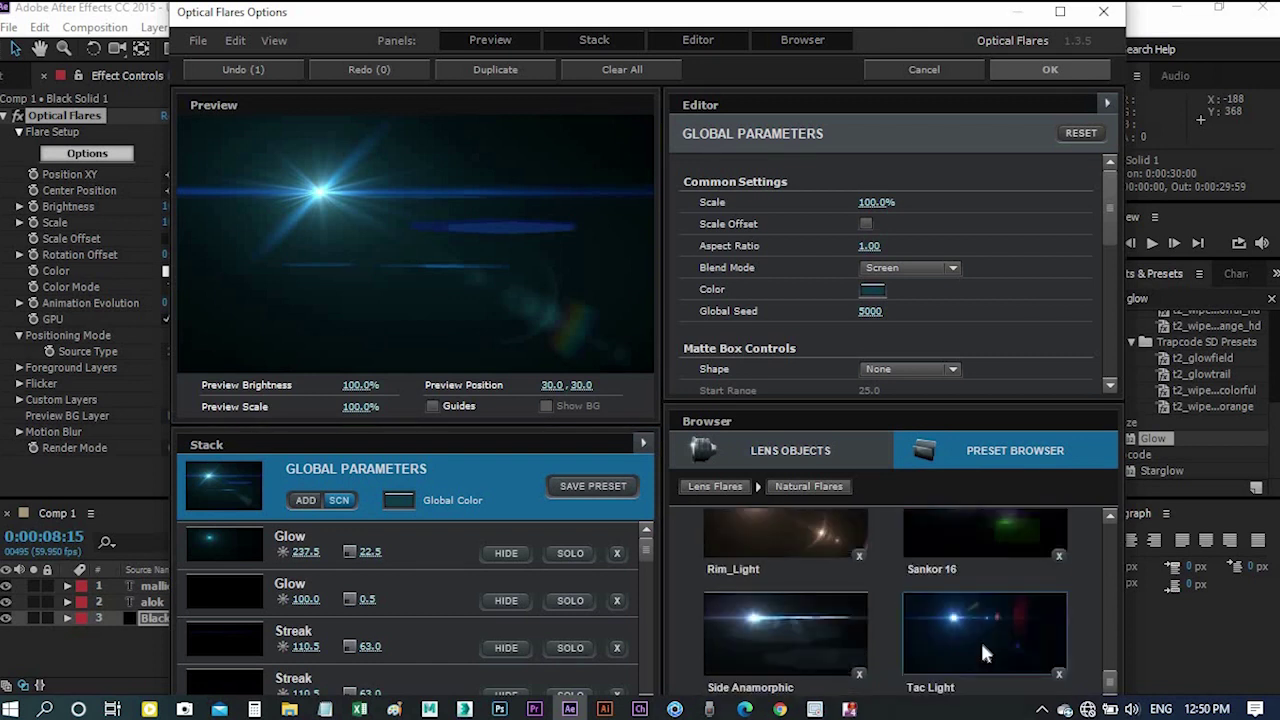
scroll(980, 639, down, 1)
scroll(980, 639, up, 1)
scroll(980, 639, up, 2)
scroll(982, 648, up, 3)
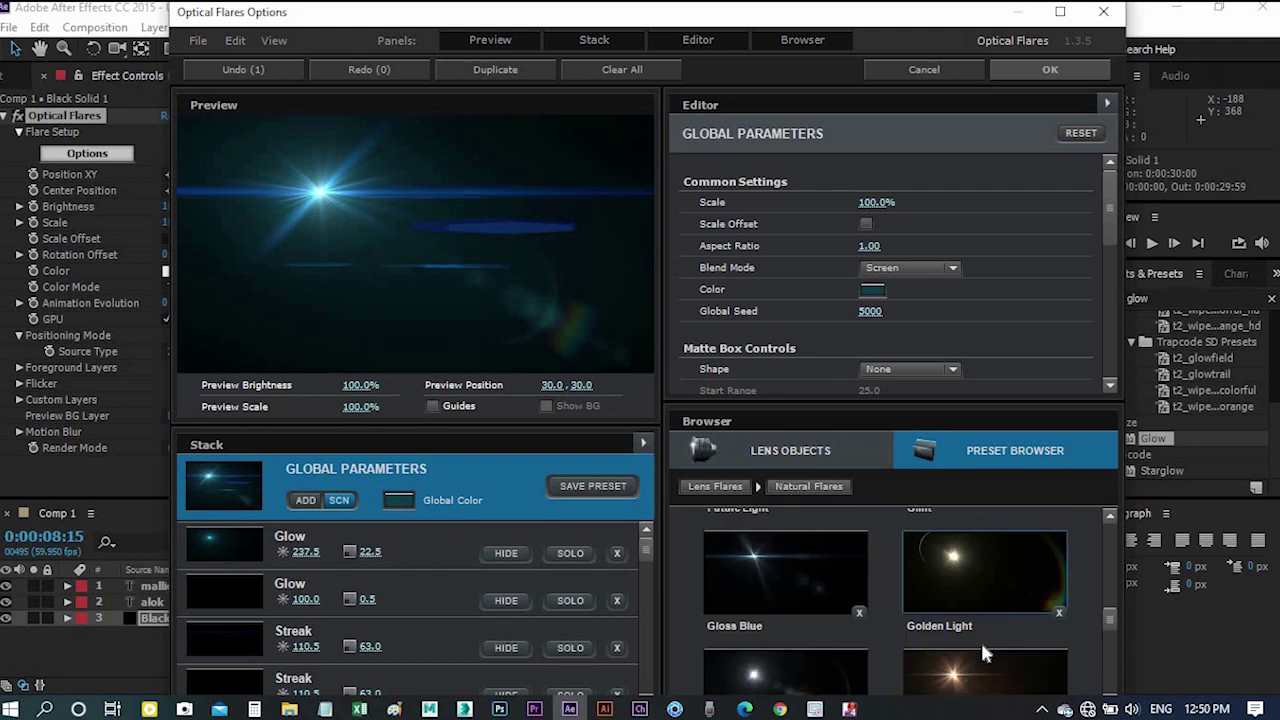
scroll(982, 648, up, 2)
scroll(982, 648, up, 1)
scroll(982, 648, up, 2)
scroll(982, 648, down, 3)
scroll(982, 648, up, 3)
scroll(982, 648, down, 7)
scroll(982, 646, down, 1)
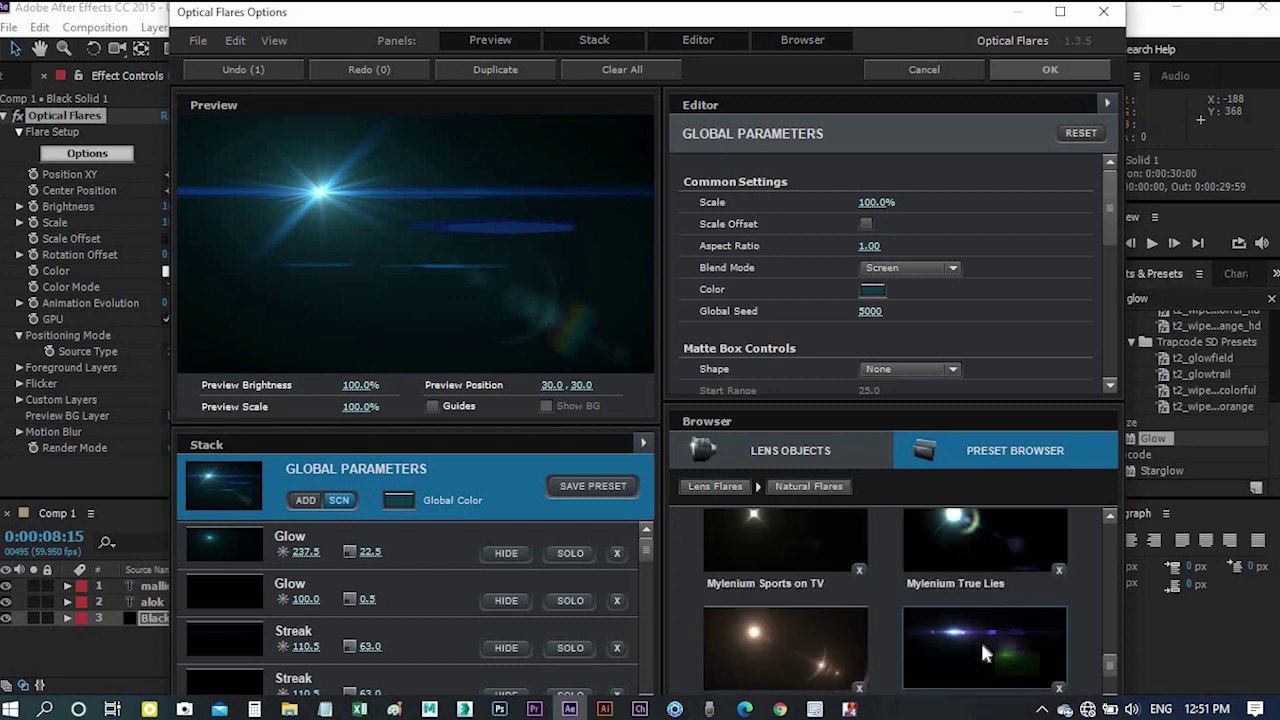
scroll(960, 640, down, 1)
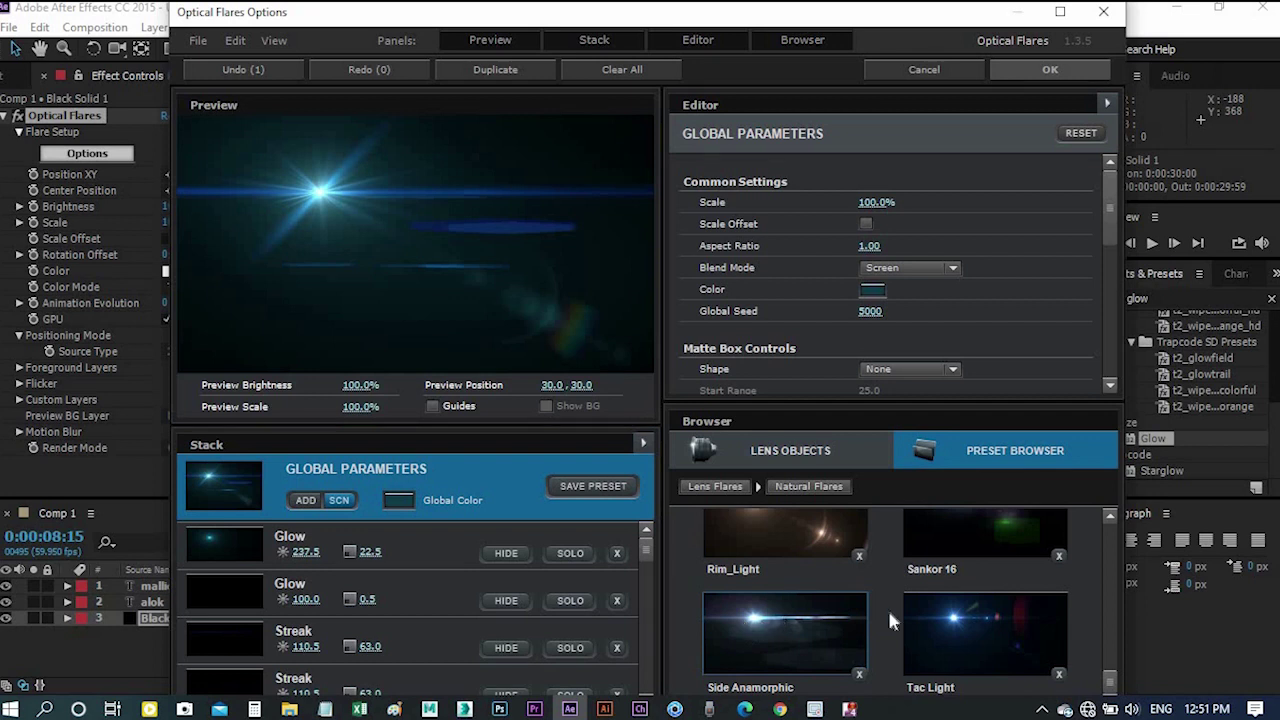
click(962, 625)
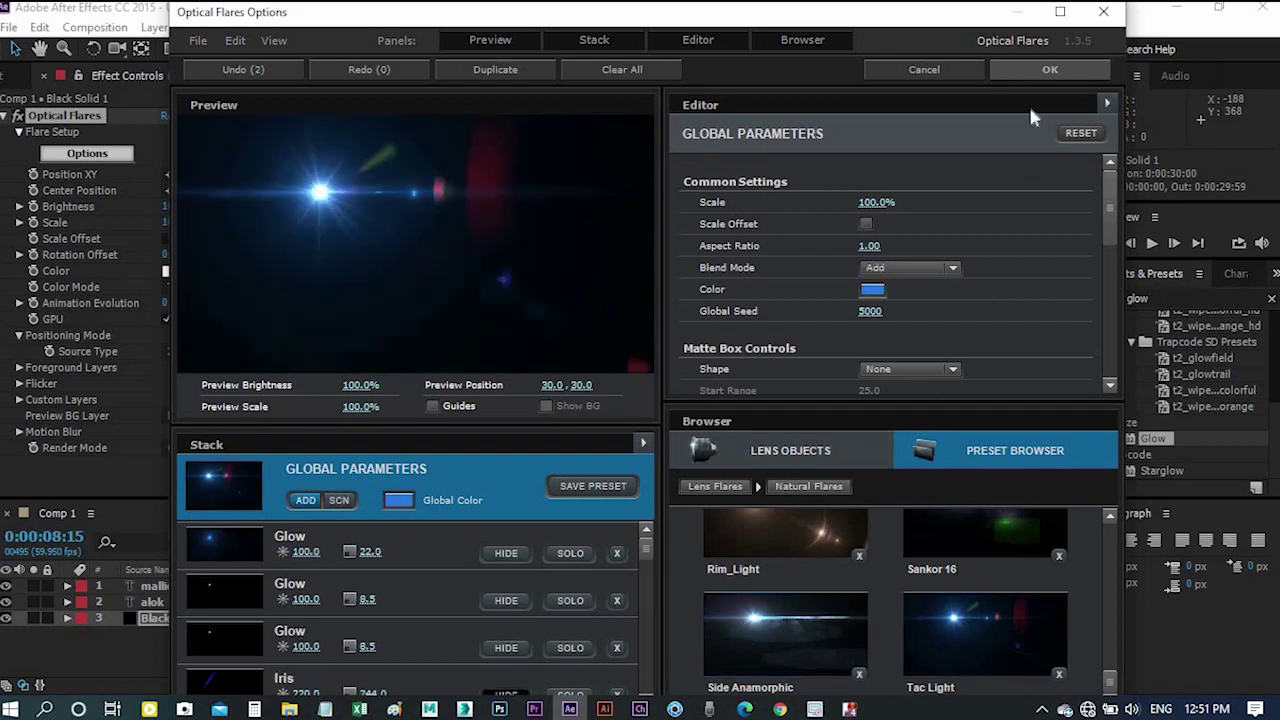
click(1045, 71)
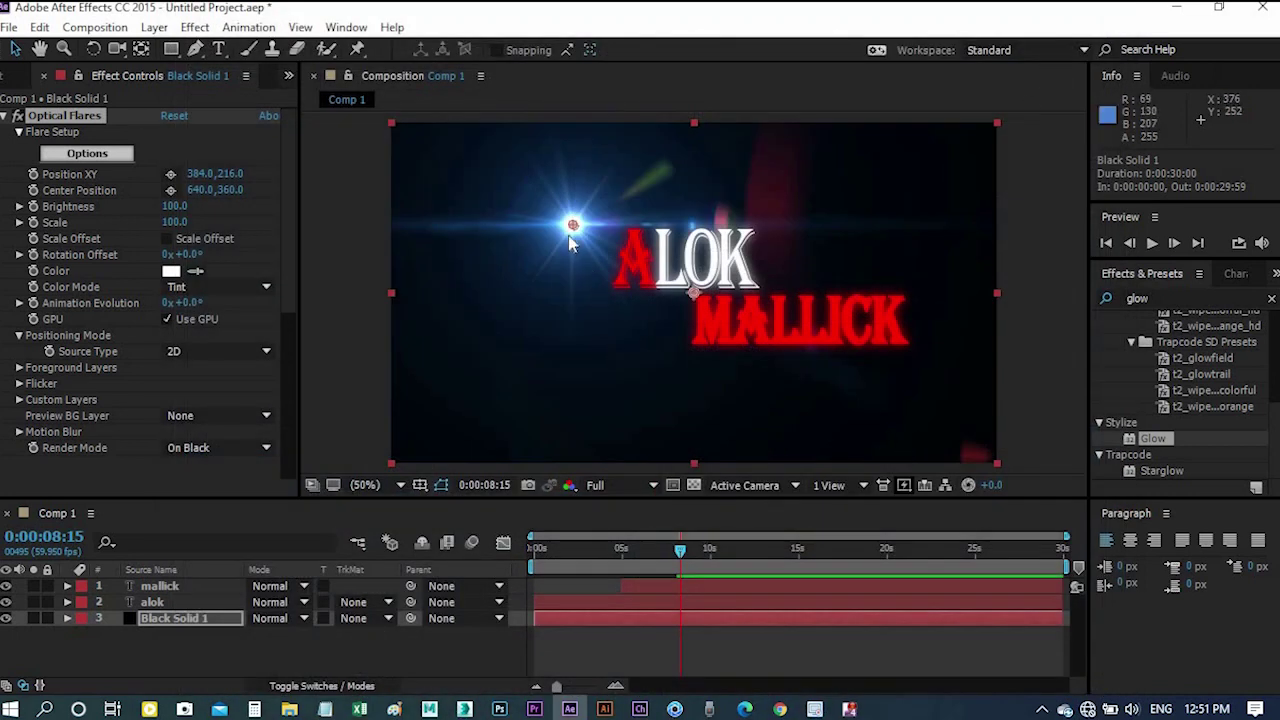
Drag the flare source in the viewer to Position XY 388,180, above and left of ALOK
mouse_move(573, 225)
mouse_down()
mouse_move(595, 250)
mouse_move(893, 405)
mouse_move(745, 372)
mouse_move(845, 370)
mouse_up()
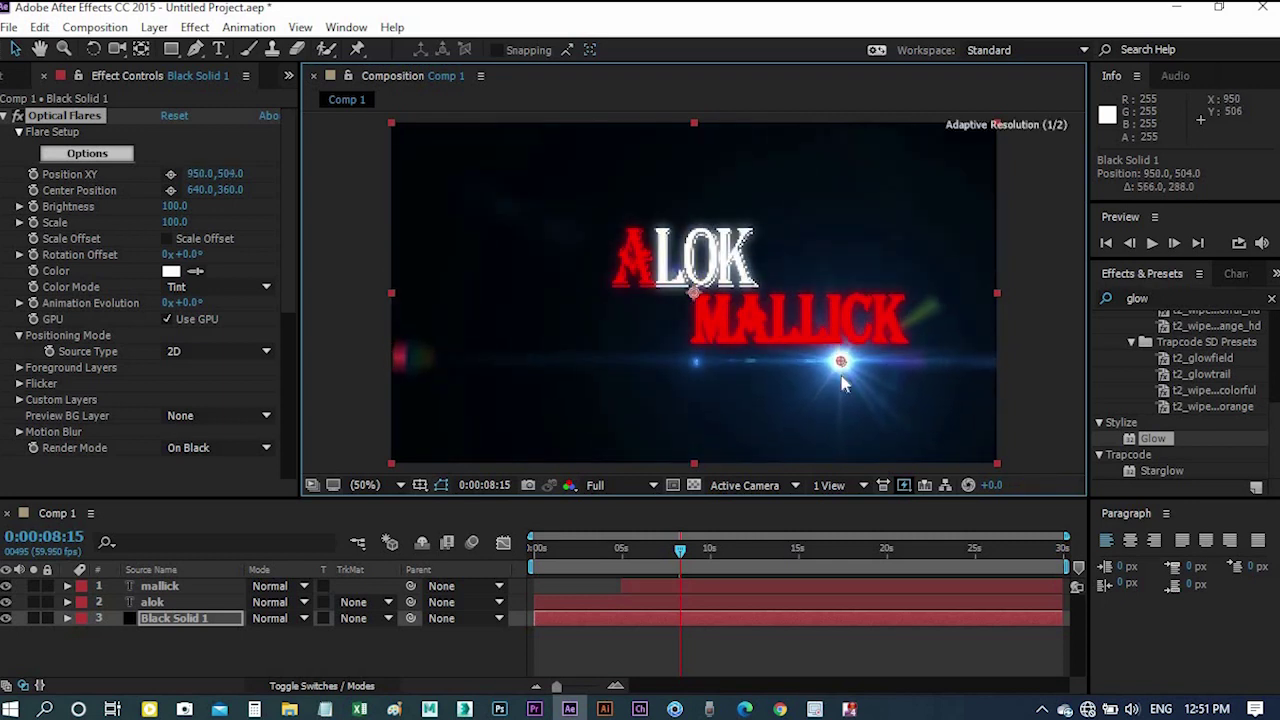
drag(845, 364, 832, 379)
drag(800, 332, 815, 300)
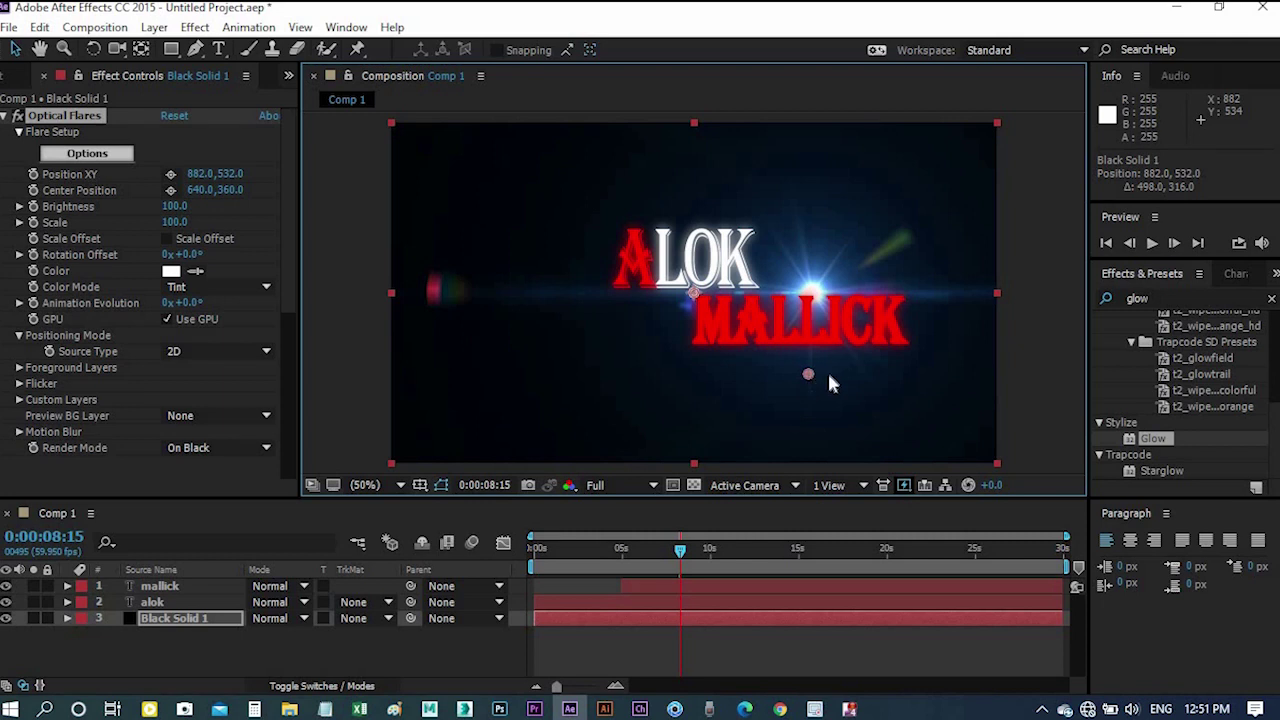
drag(829, 378, 840, 384)
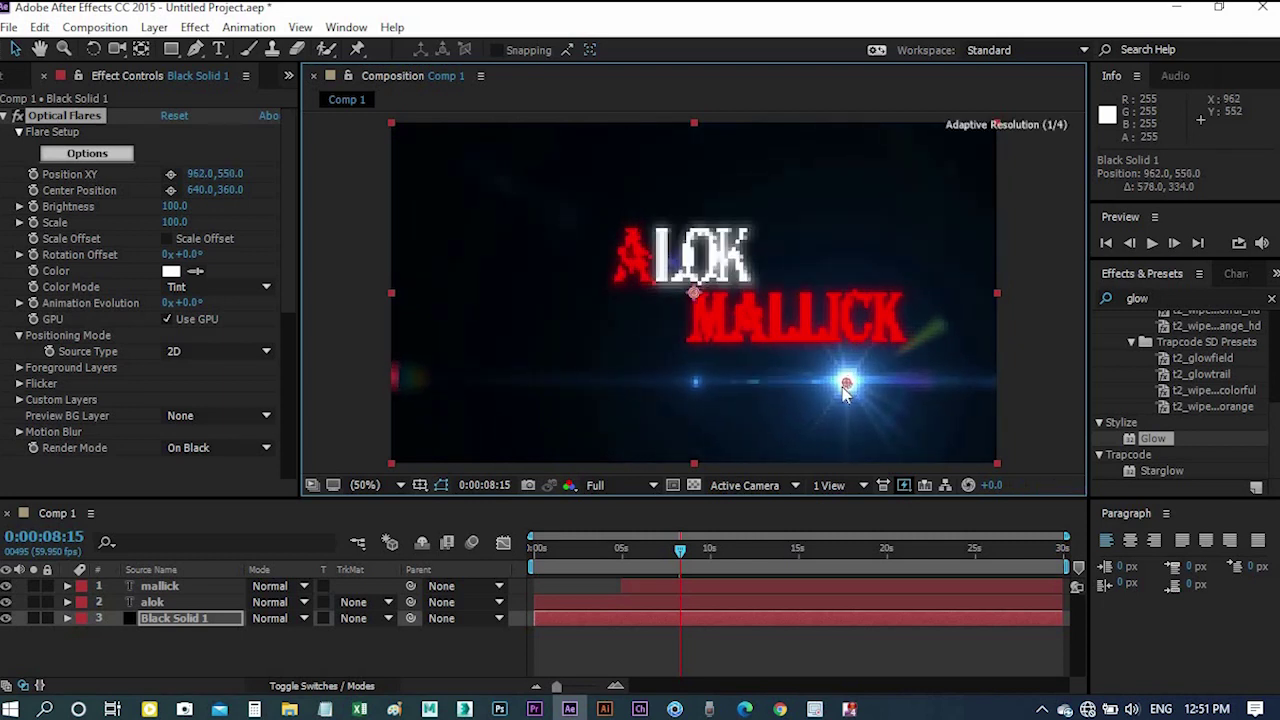
mouse_move(842, 382)
mouse_down()
mouse_move(834, 392)
mouse_move(577, 215)
mouse_up()
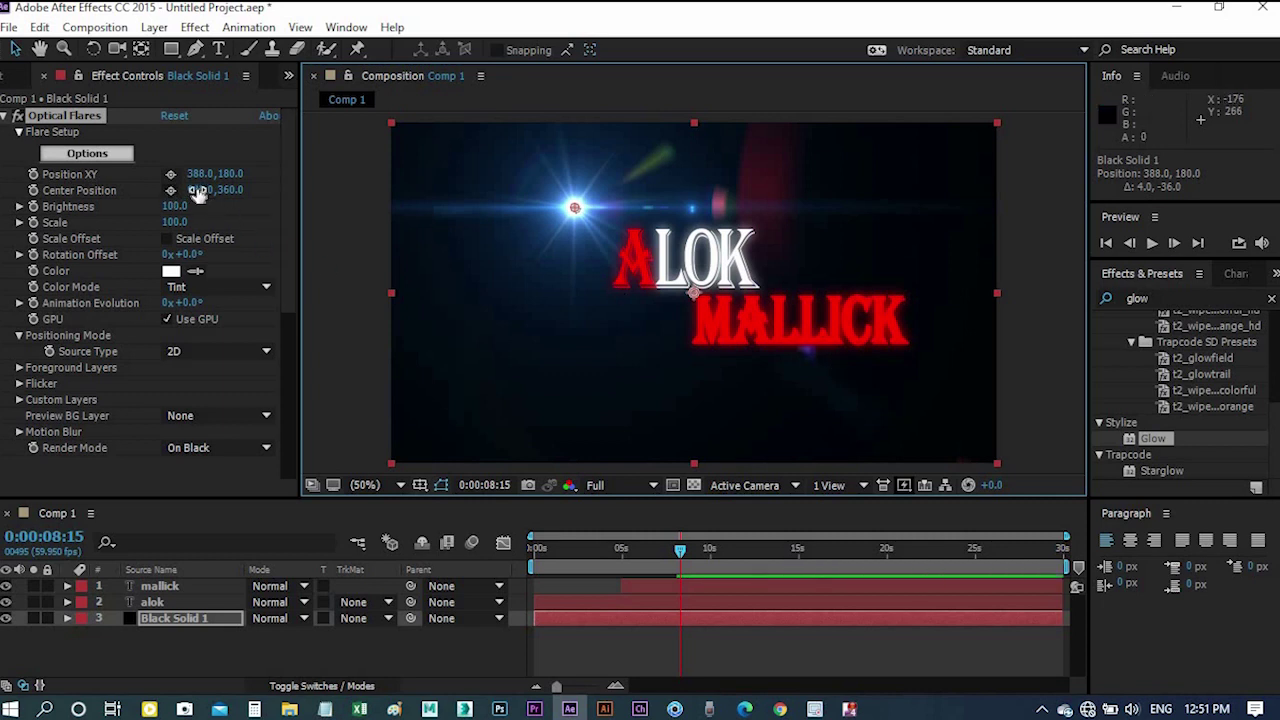
Set the flare's Center Position to 627,360, Brightness to 130, and Scale to 0
mouse_move(197, 174)
mouse_down()
mouse_move(212, 176)
mouse_move(198, 192)
mouse_move(322, 212)
mouse_up()
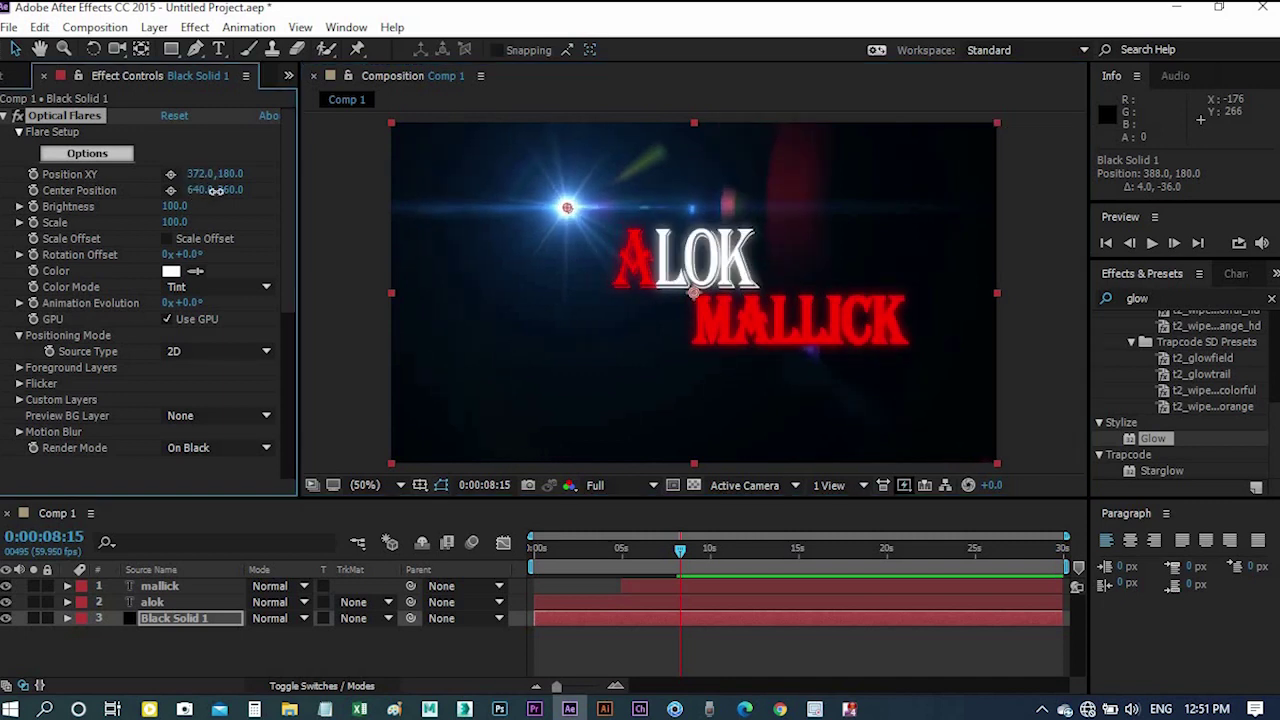
mouse_move(322, 212)
mouse_down()
mouse_move(216, 208)
mouse_move(240, 214)
mouse_up()
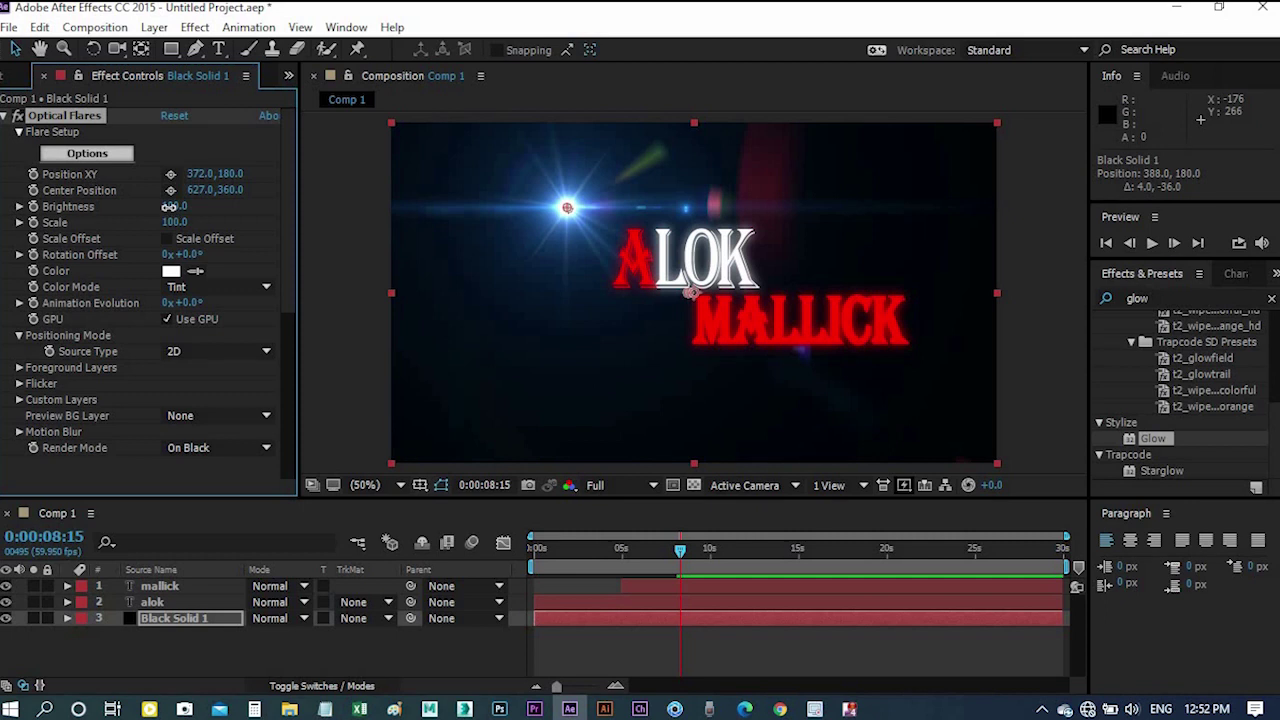
drag(177, 206, 171, 228)
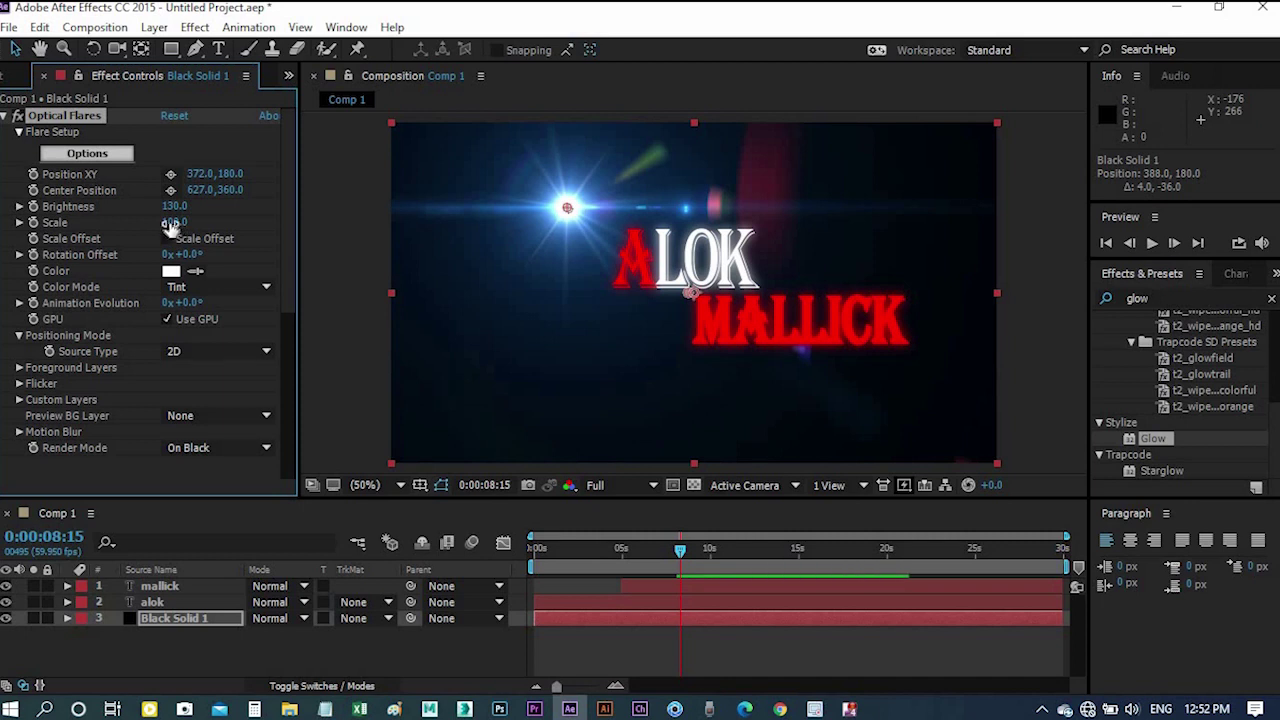
mouse_move(170, 226)
mouse_down()
mouse_move(207, 213)
mouse_move(184, 232)
mouse_up()
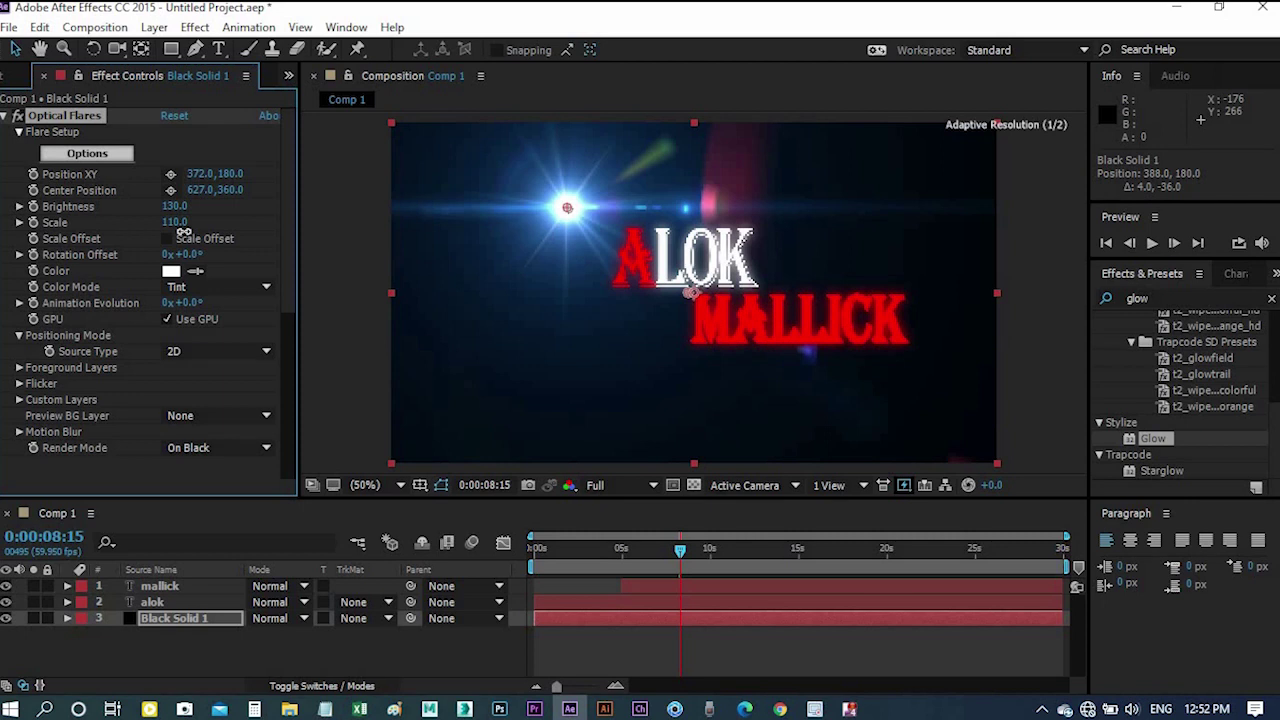
drag(184, 232, 127, 227)
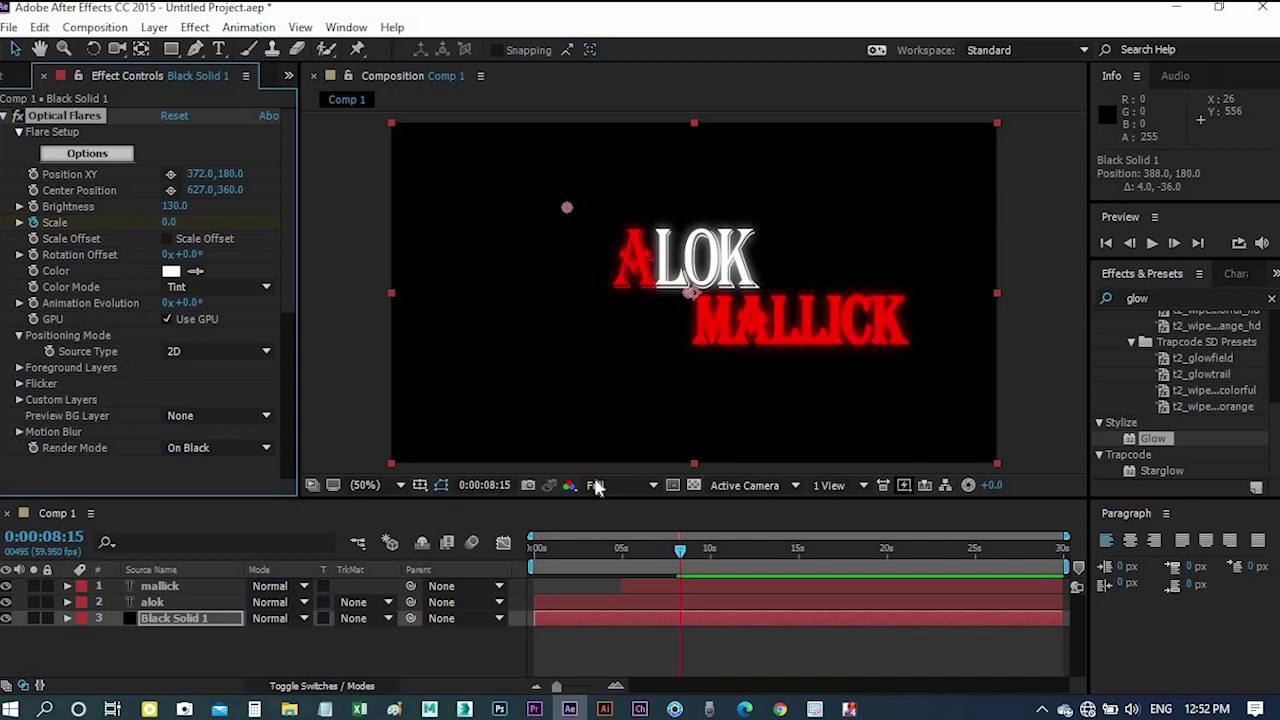
At 0:00:09:58, set flare Scale to 580, Brightness to 40, and nudge Position XY to 416,186
drag(680, 555, 711, 566)
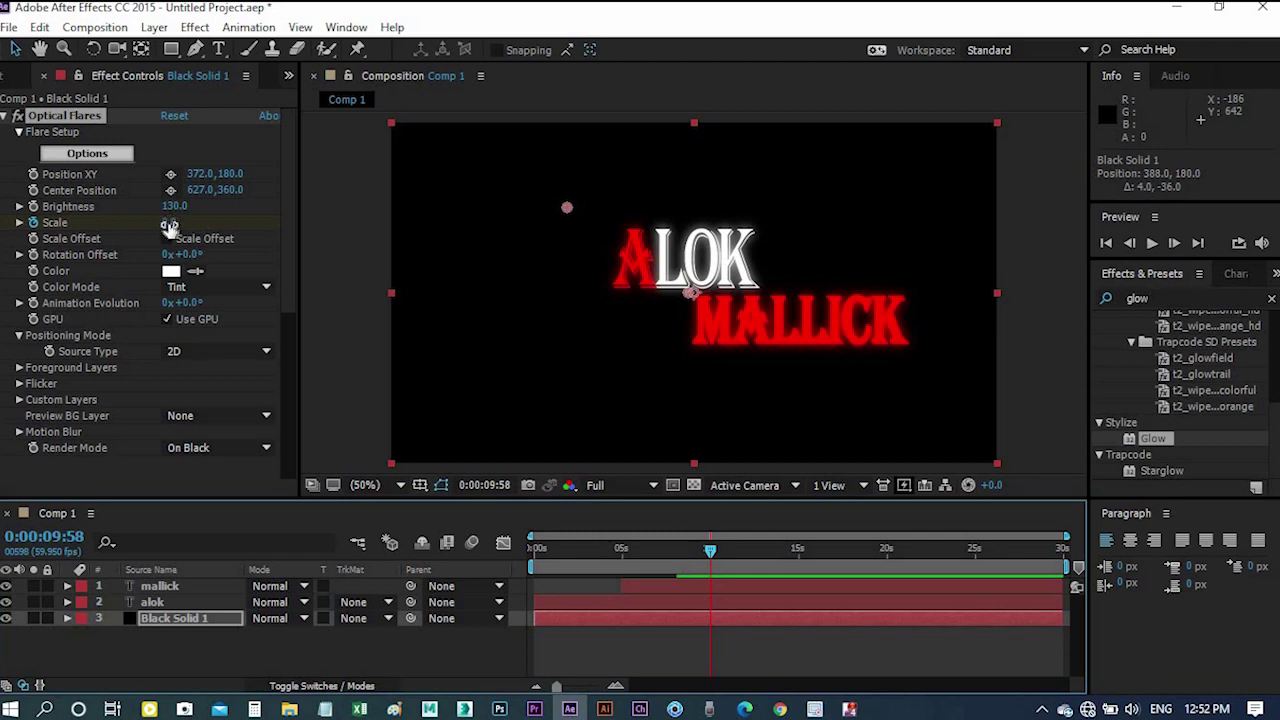
mouse_move(170, 224)
mouse_down()
mouse_move(198, 231)
mouse_move(166, 210)
mouse_up()
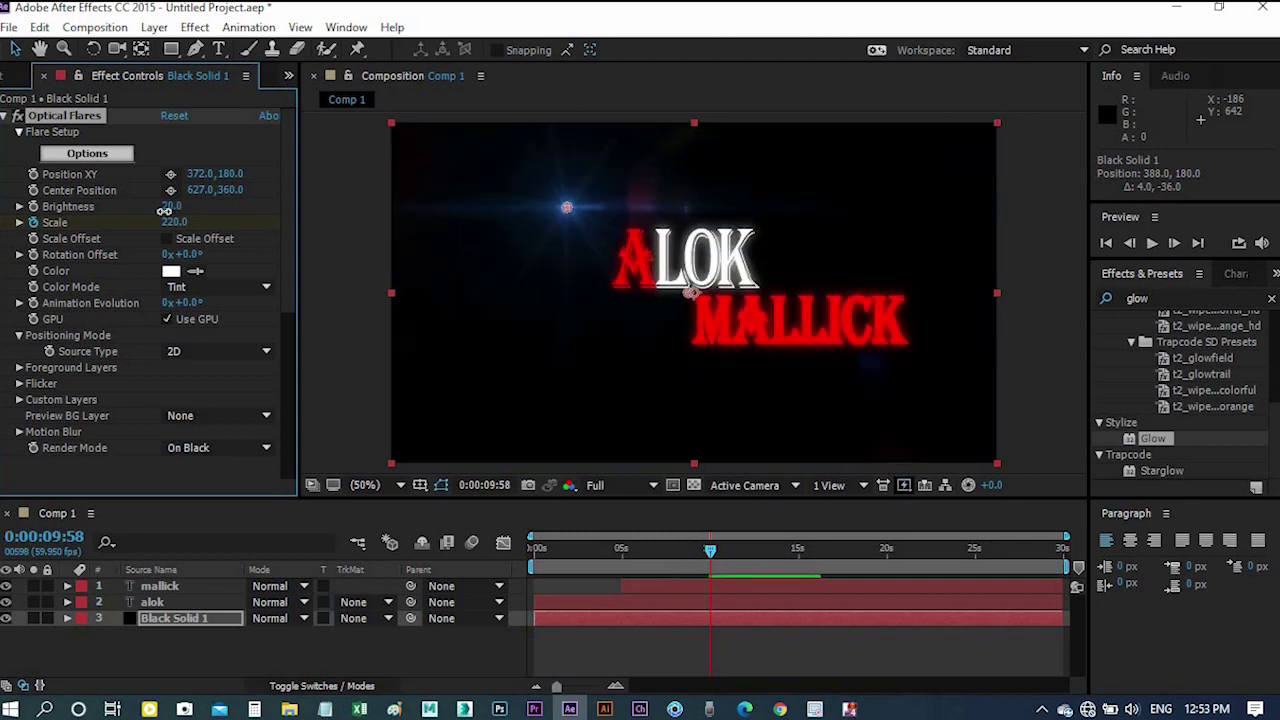
mouse_move(198, 224)
mouse_down()
mouse_move(265, 233)
mouse_move(227, 240)
mouse_up()
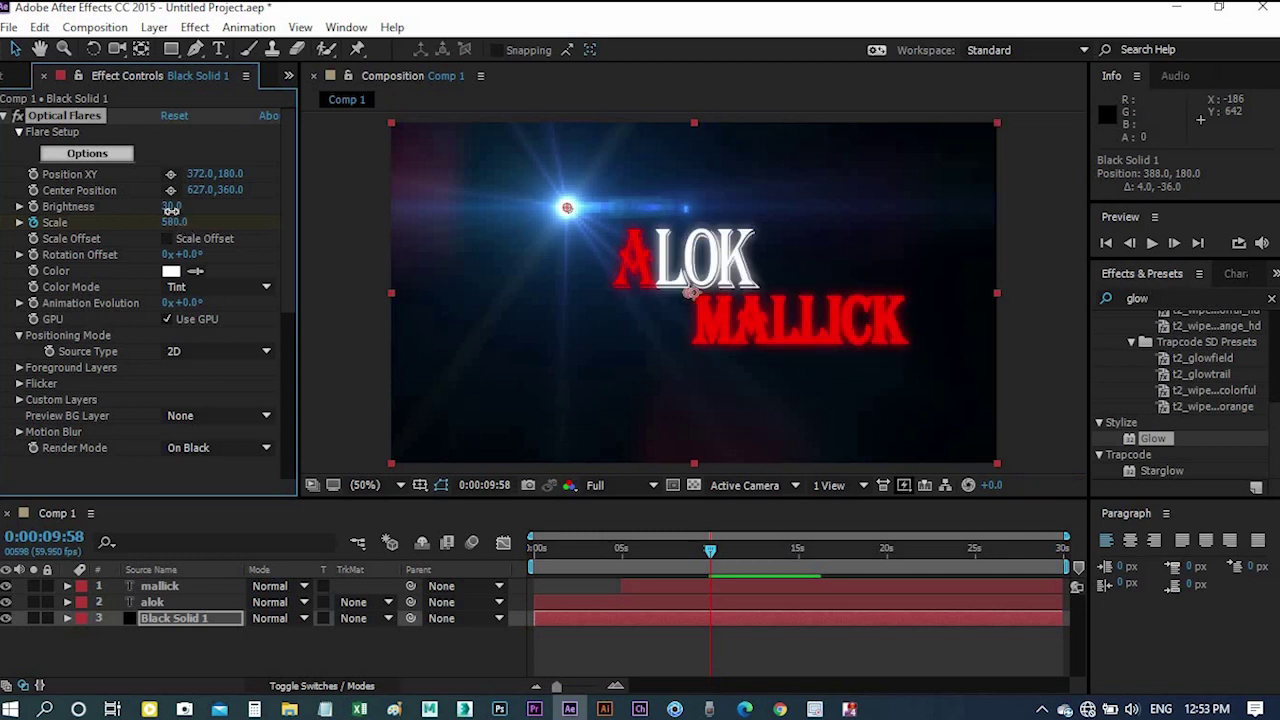
drag(170, 209, 172, 213)
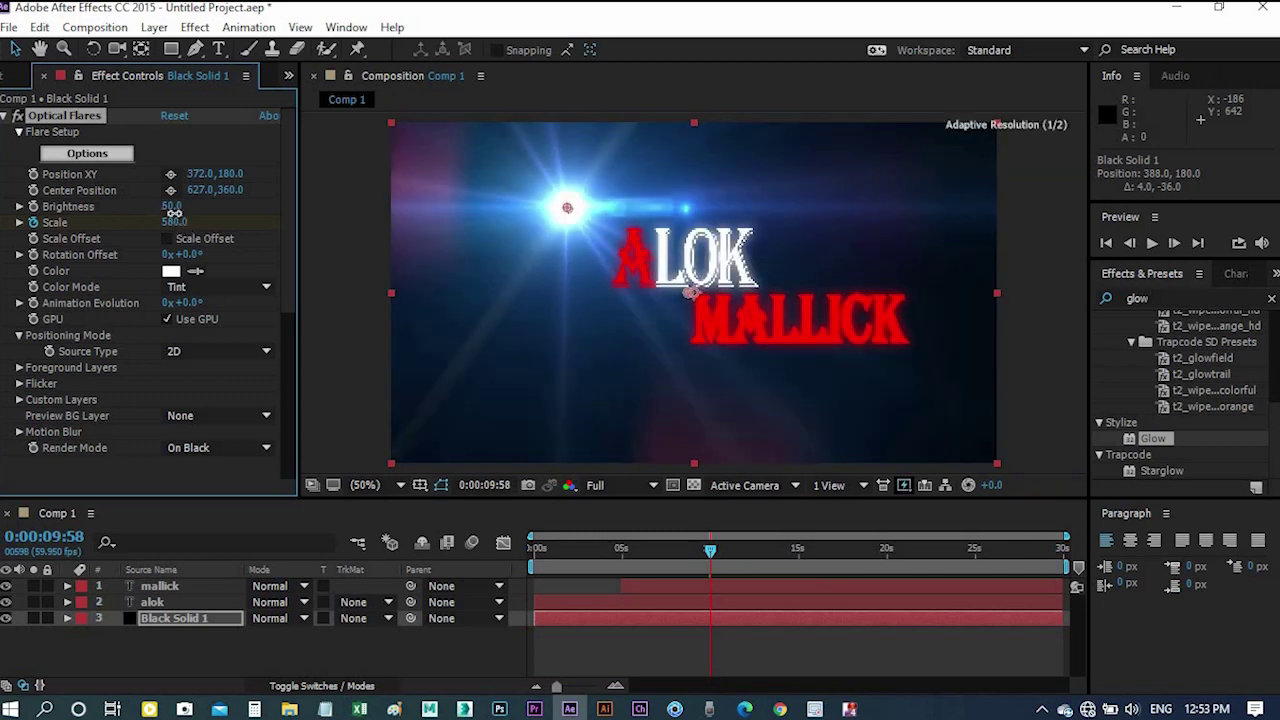
drag(171, 211, 174, 209)
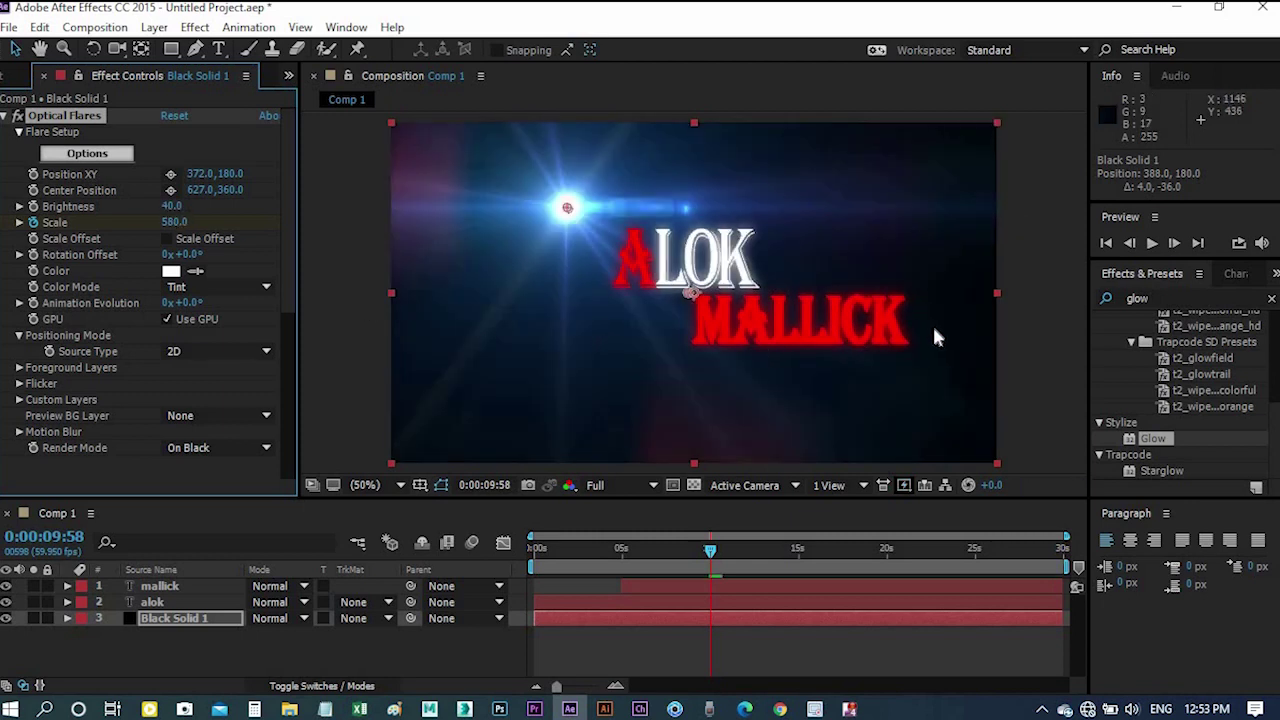
mouse_move(560, 218)
mouse_down()
mouse_move(548, 220)
mouse_move(595, 228)
mouse_move(597, 216)
mouse_up()
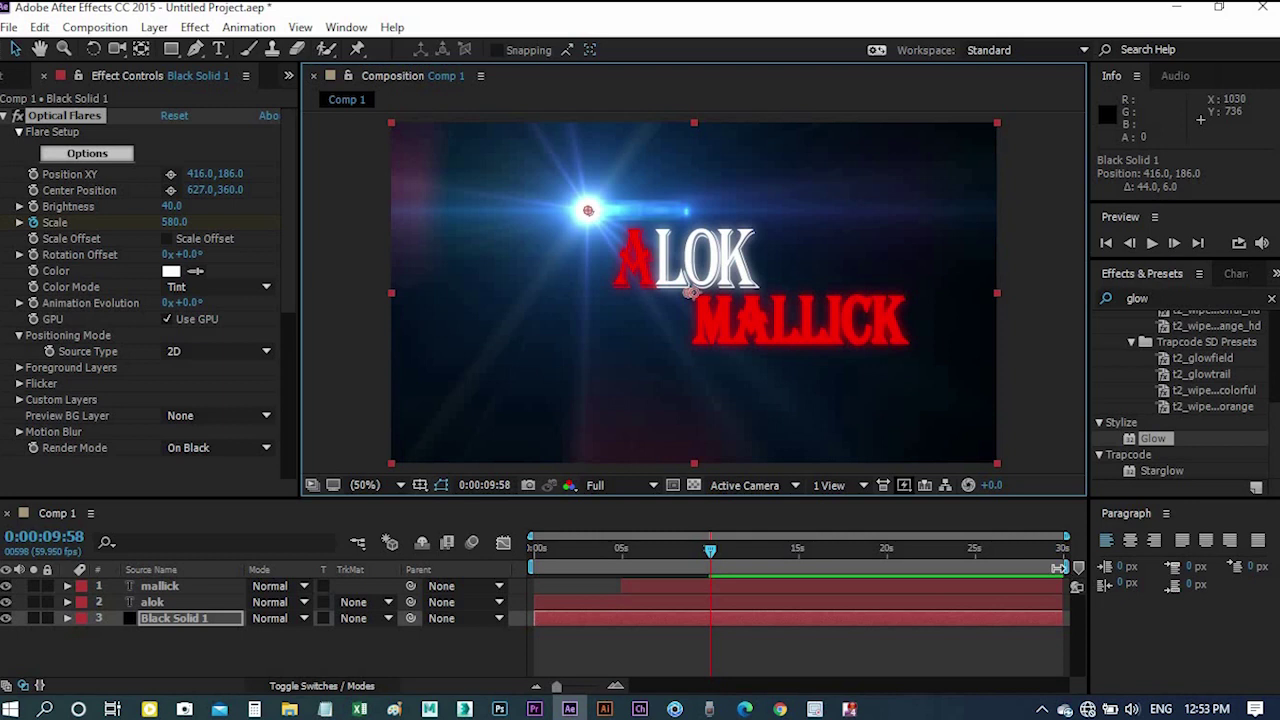
End the work area at 0:00:09:58 and use Trim Comp to Work Area on Comp 1
drag(1059, 567, 761, 618)
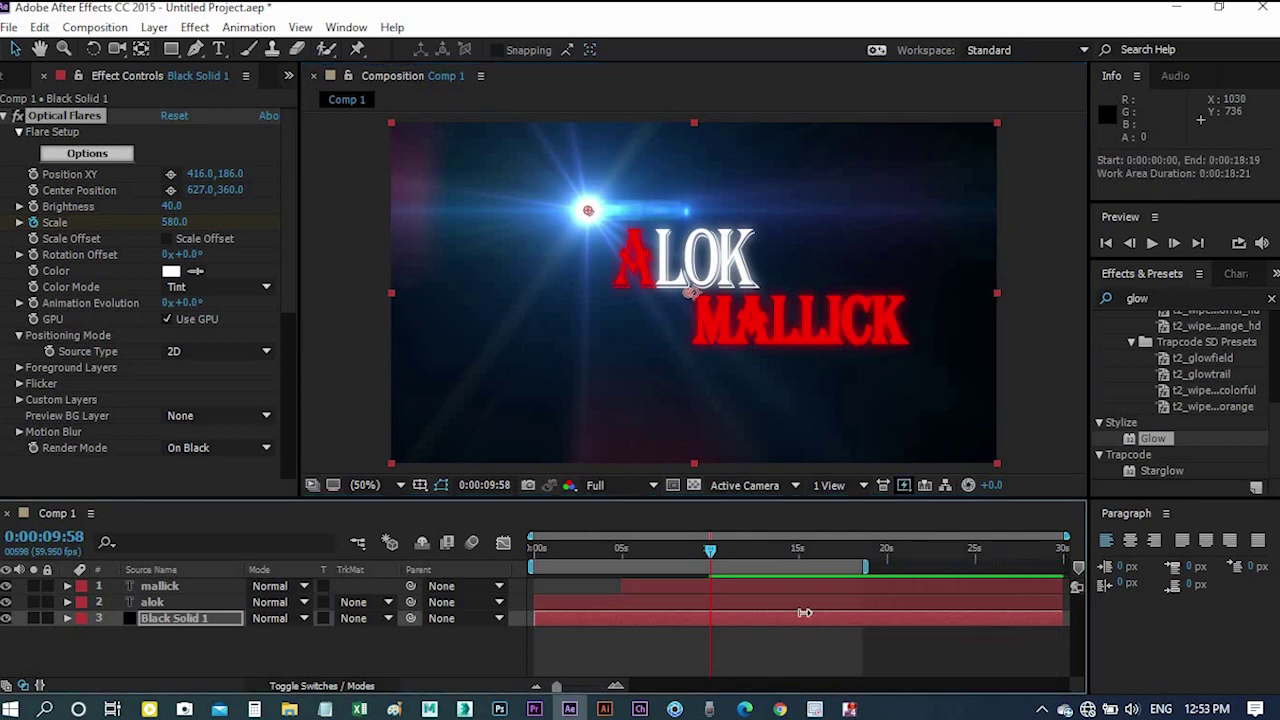
drag(743, 623, 711, 626)
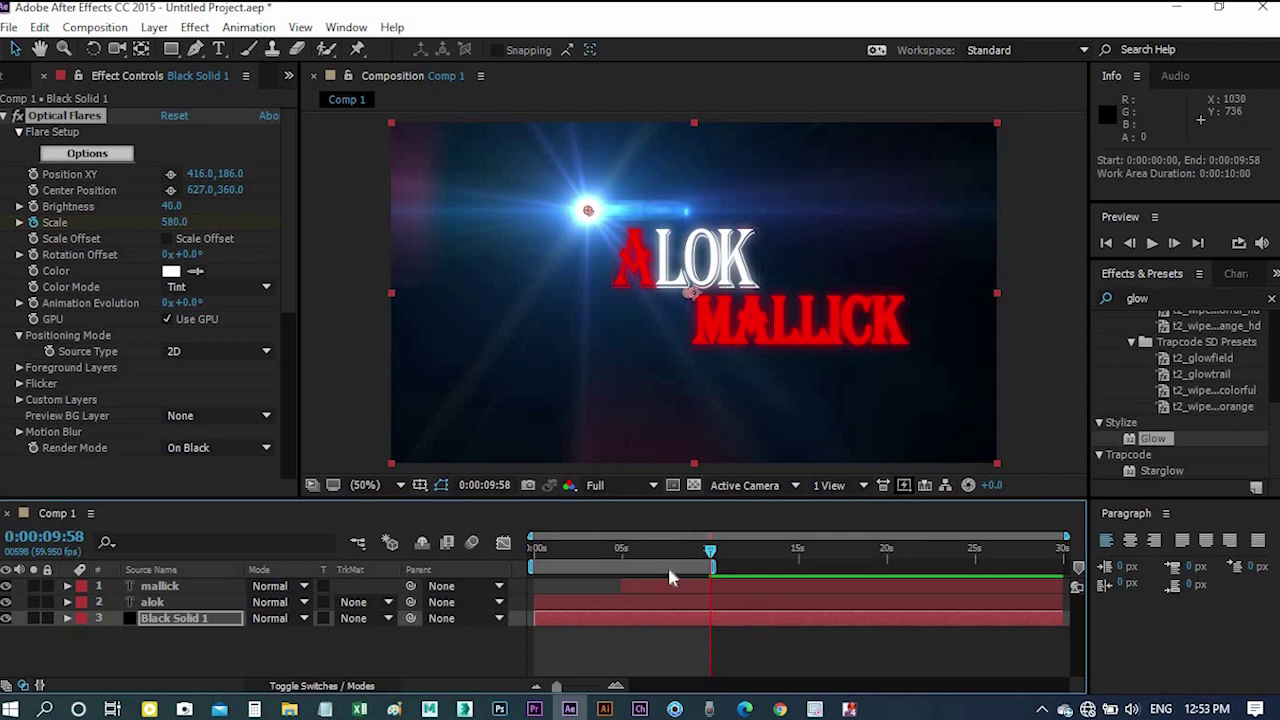
right_click(670, 571)
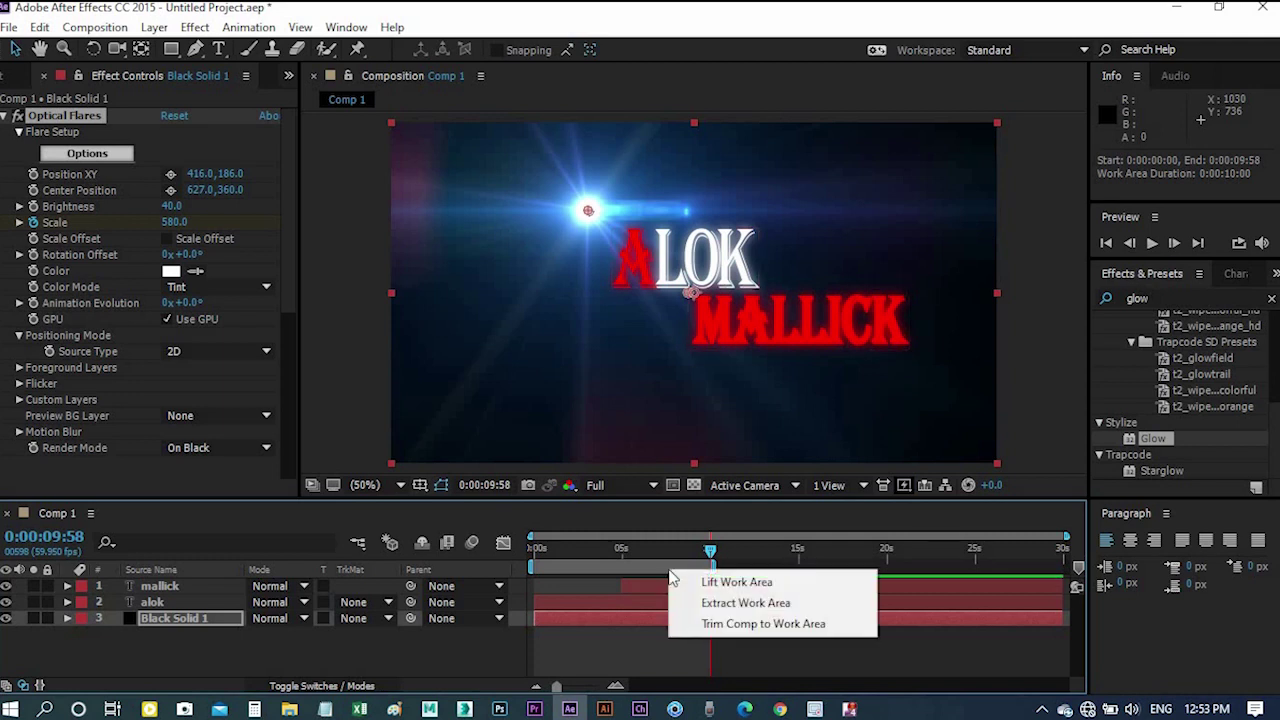
click(755, 630)
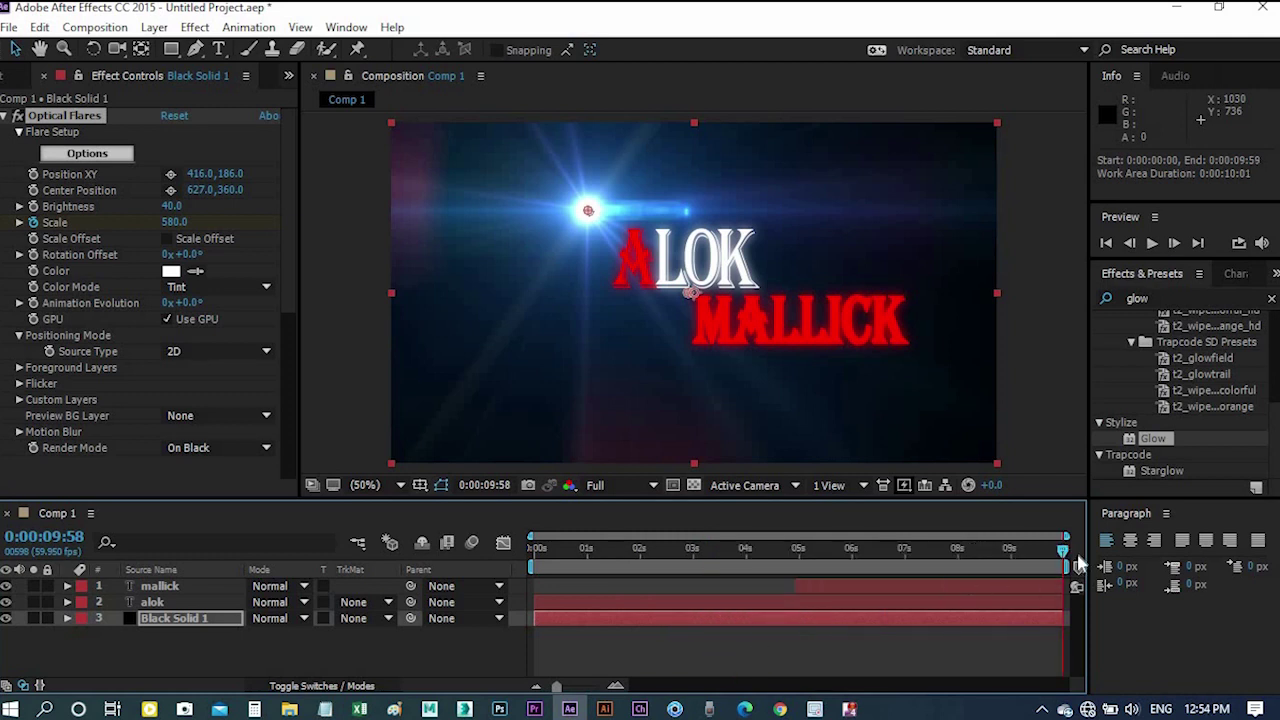
Preview Comp 1 from 0:00:00:00 using the Preview panel's Play
key(space)
key(space)
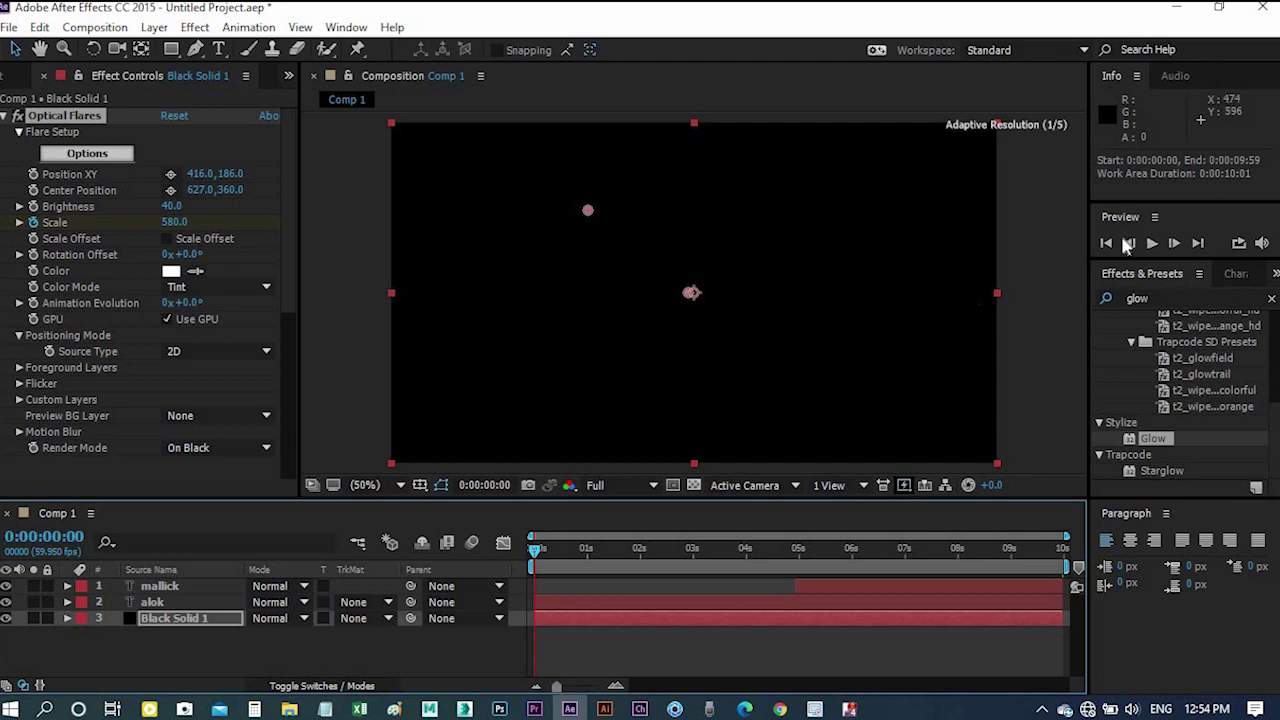
click(1152, 245)
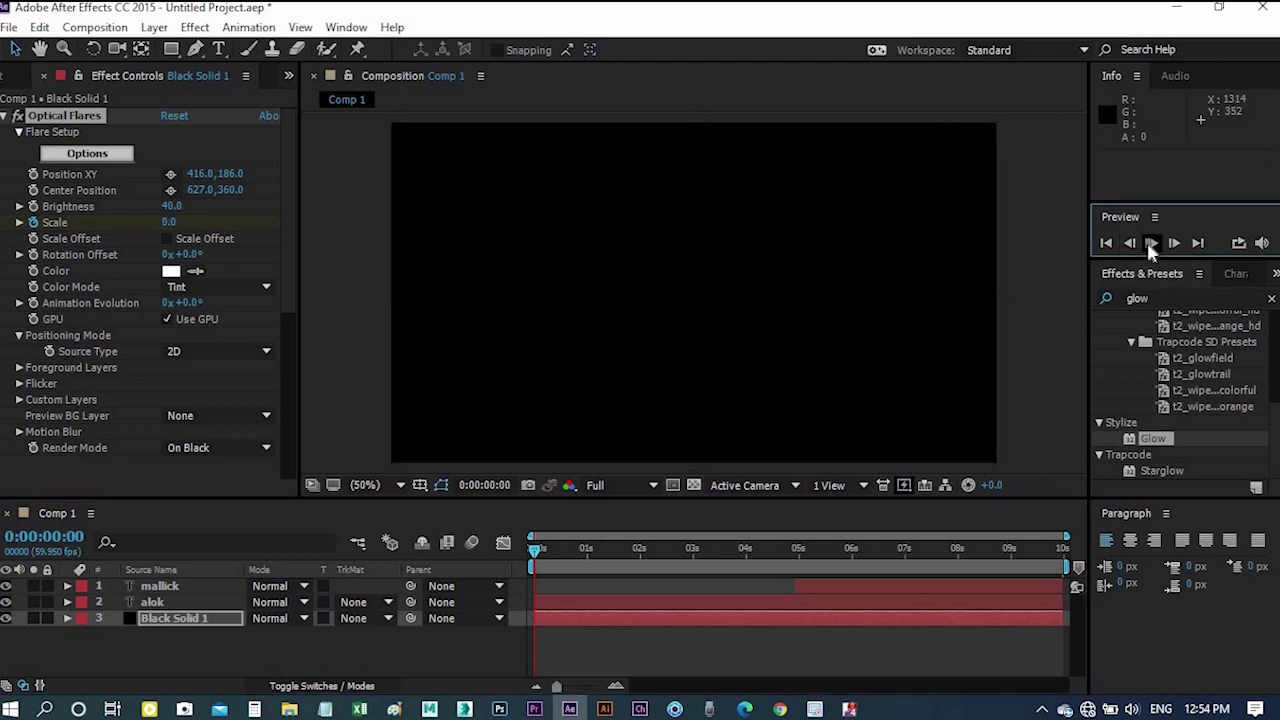